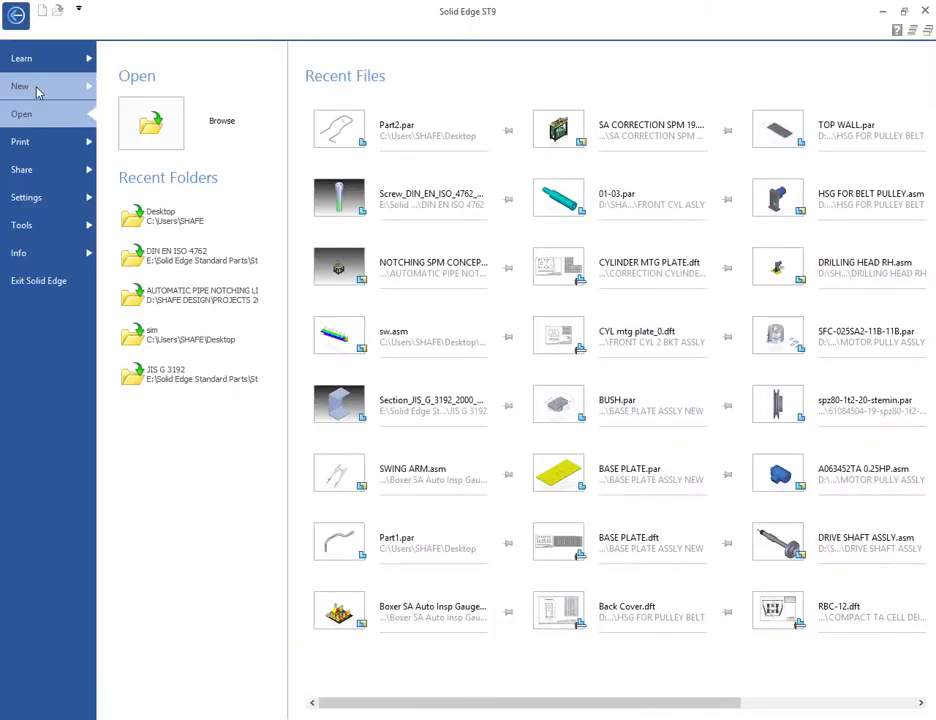
# Step: Create an ISO Metric Part and sketch two concentric circles at the origin, the outer one about 161 mm in diameter
pyautogui.click(36, 88)
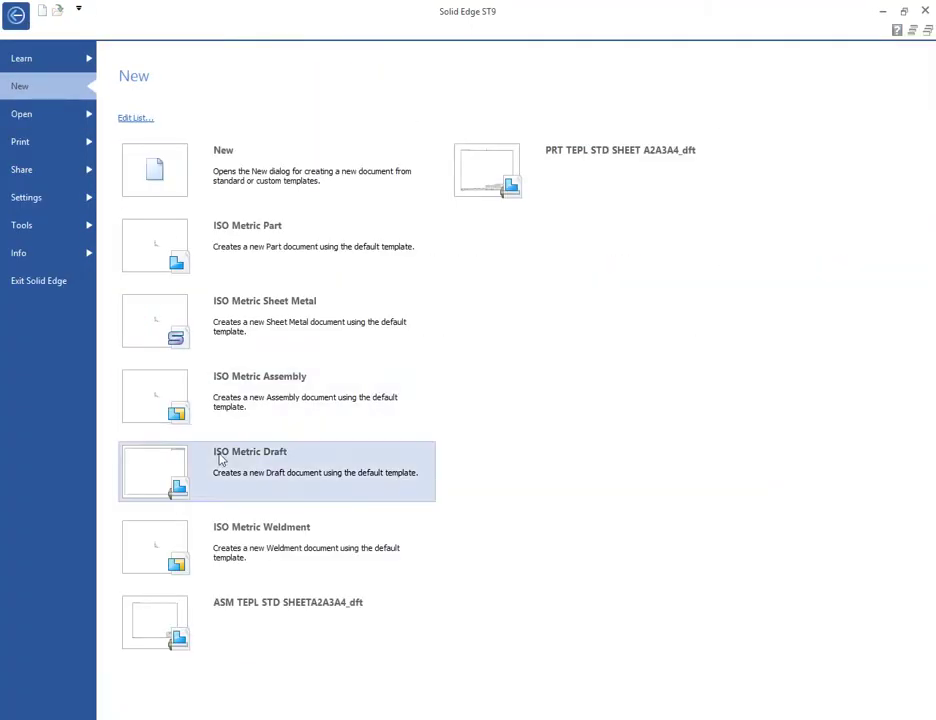
pyautogui.click(309, 240)
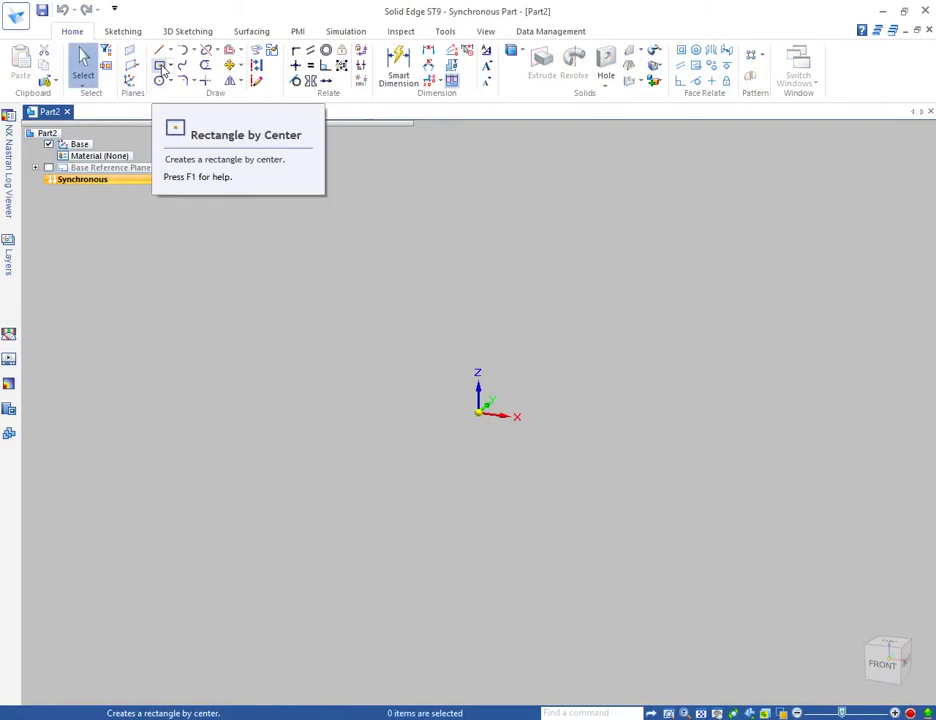
pyautogui.click(160, 80)
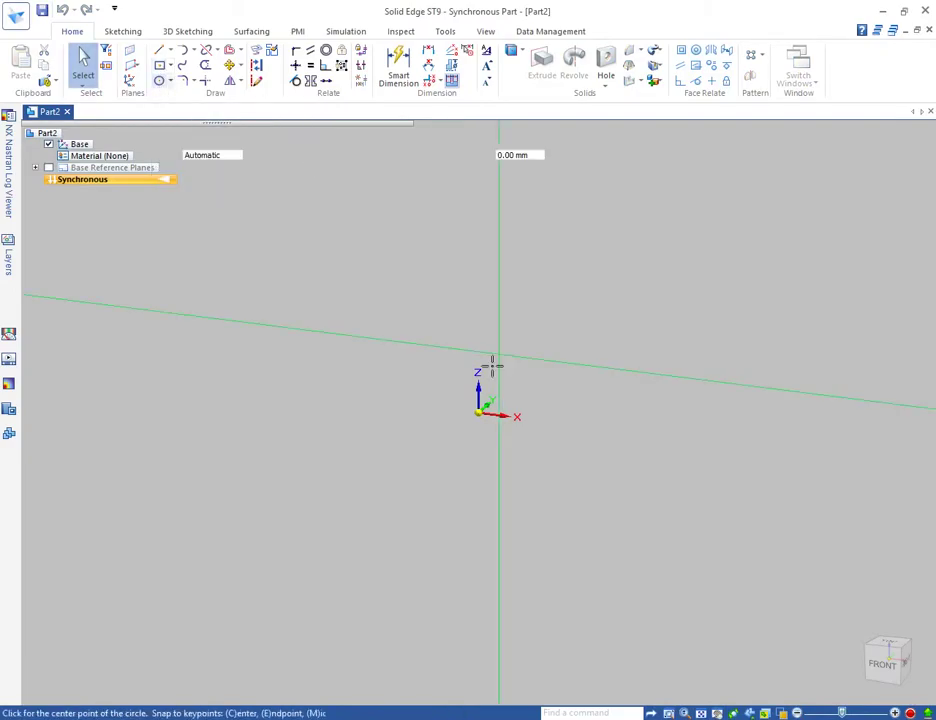
pyautogui.click(479, 411)
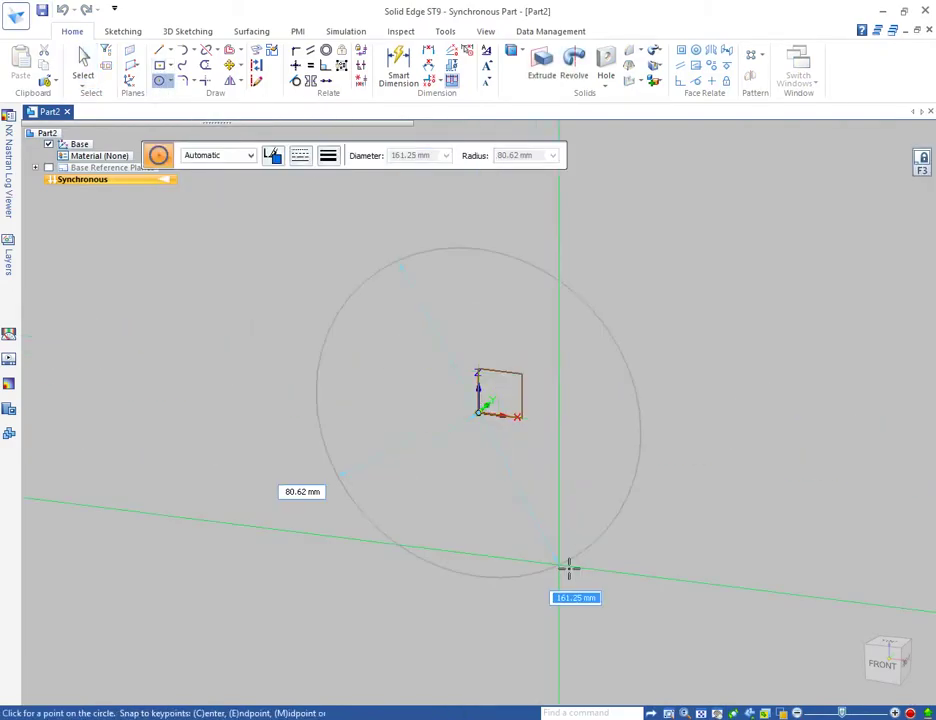
pyautogui.click(568, 569)
pyautogui.click(479, 411)
pyautogui.click(539, 515)
pyautogui.press('Escape')
# Step: Set the outermost sketched circle's diameter to 100 mm
pyautogui.click(550, 266)
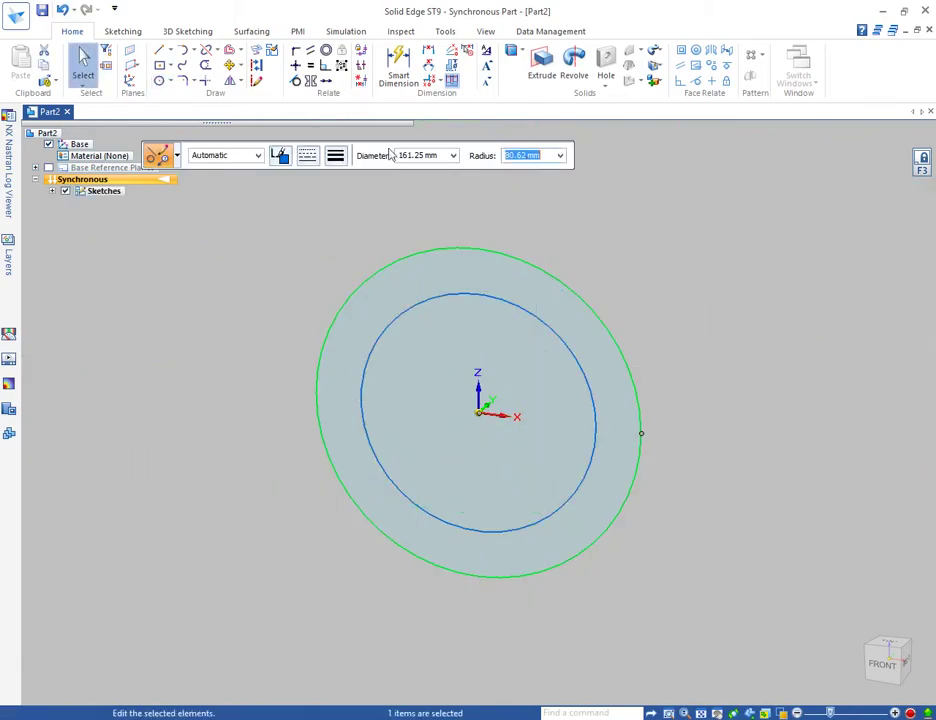
pyautogui.click(425, 159)
pyautogui.write('100')
pyautogui.press('Return')
pyautogui.click(597, 264)
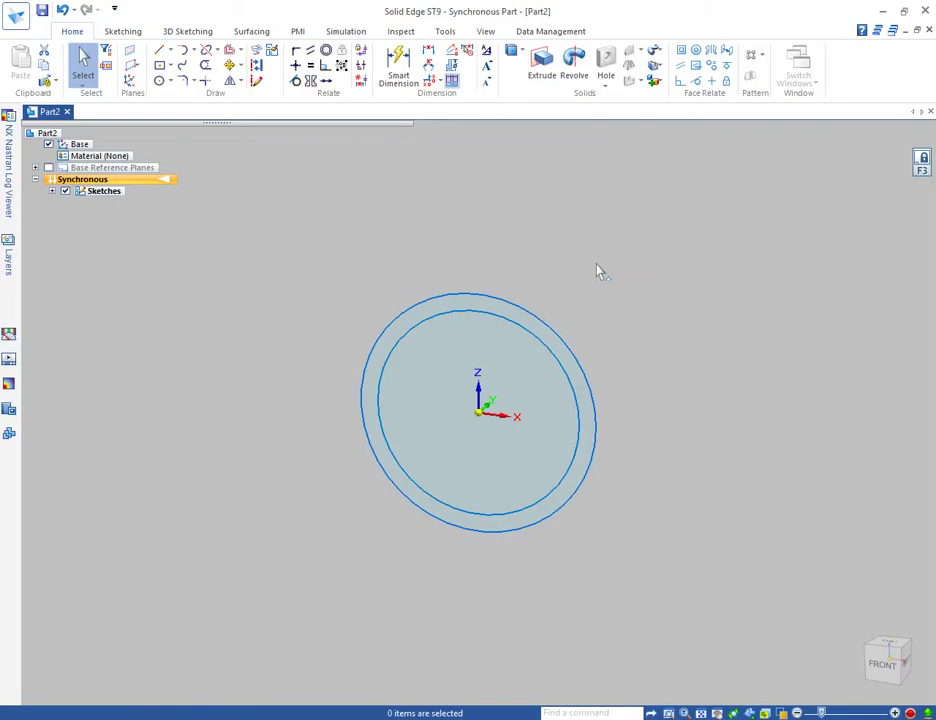
# Step: Set the other concentric circle's diameter to 75 mm
pyautogui.click(533, 315)
pyautogui.click(437, 161)
pyautogui.write('75')
pyautogui.press('Return')
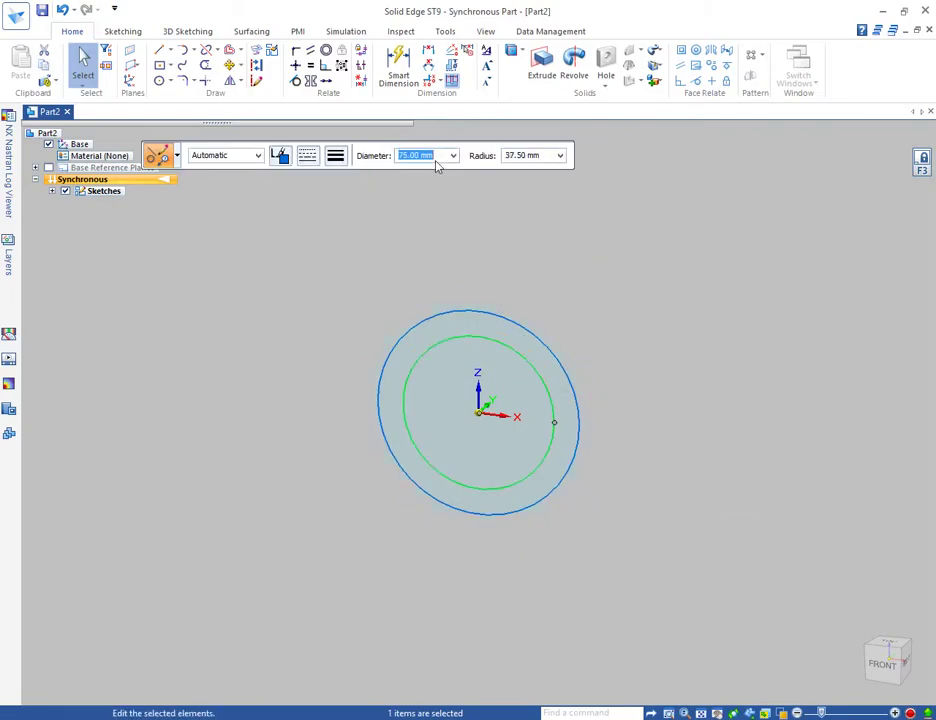
pyautogui.click(501, 270)
# Step: Extrude the ring between the circles symmetrically to a total length of 1000 mm
pyautogui.click(547, 65)
pyautogui.click(479, 325)
pyautogui.rightClick(481, 323)
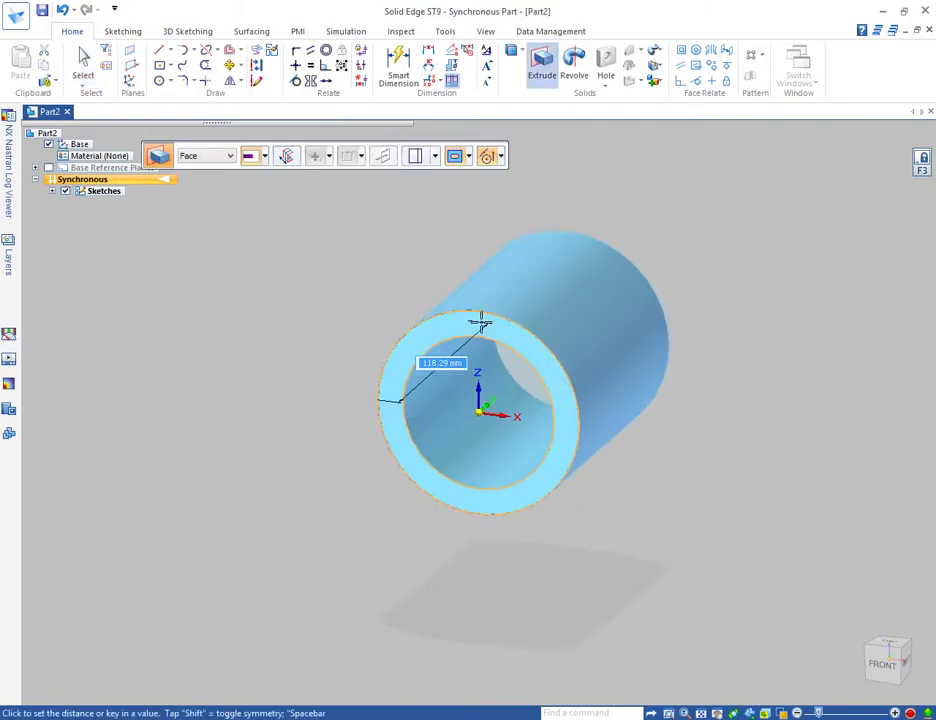
pyautogui.click(285, 157)
pyautogui.scroll(-2, 327, 302)
pyautogui.scroll(-2, 327, 302)
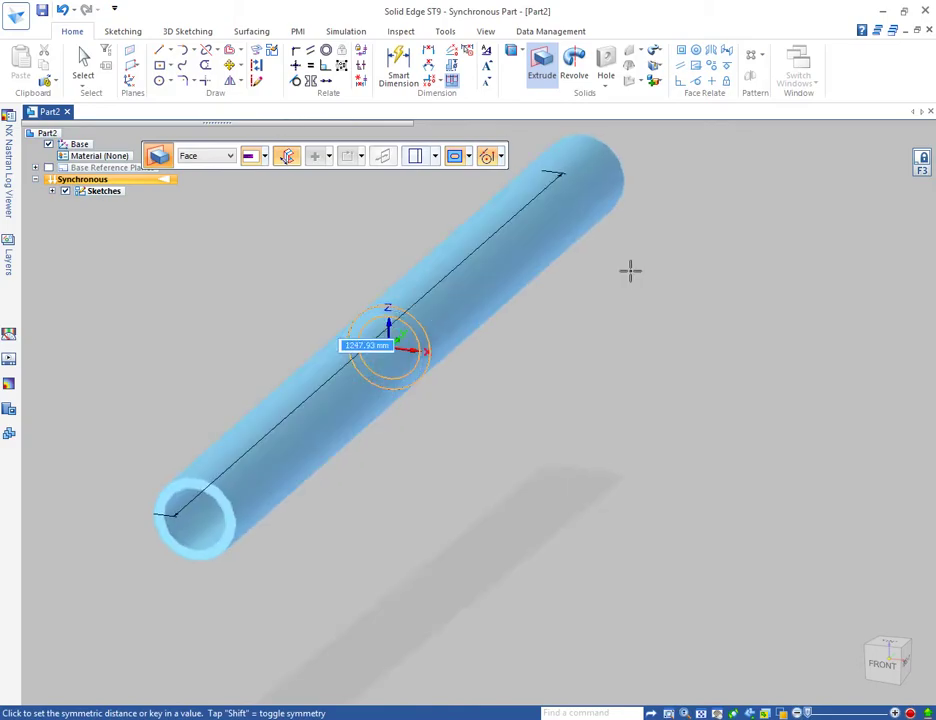
pyautogui.press('Return')
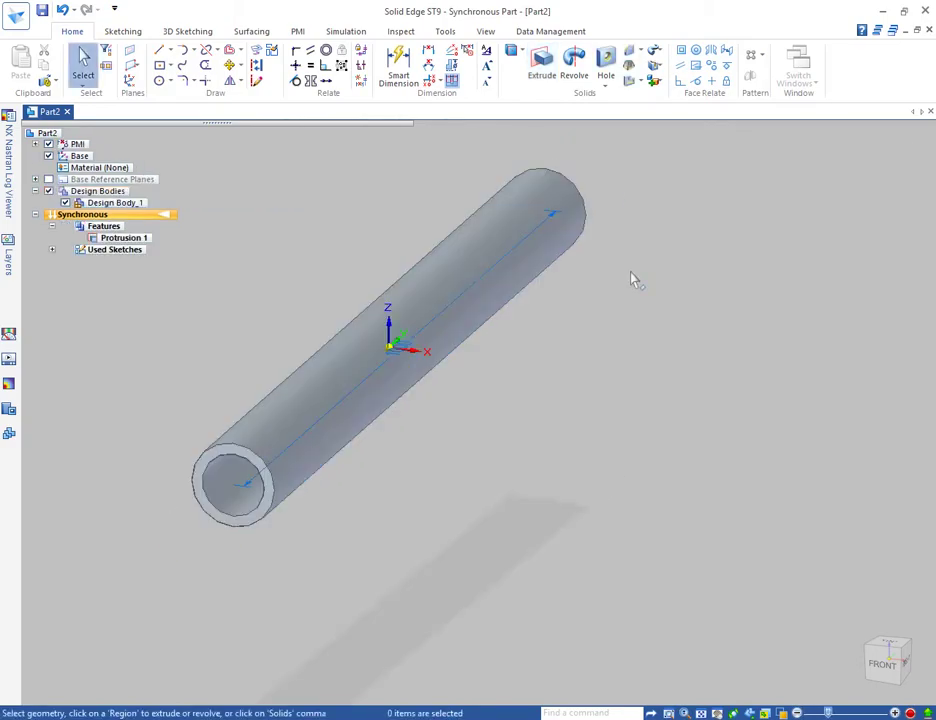
# Step: Select the pipe's end face in top view and place the steering wheel on the outer edge, 50 mm from the centre
pyautogui.moveTo(570, 461); pyautogui.dragTo(361, 521, button='middle')
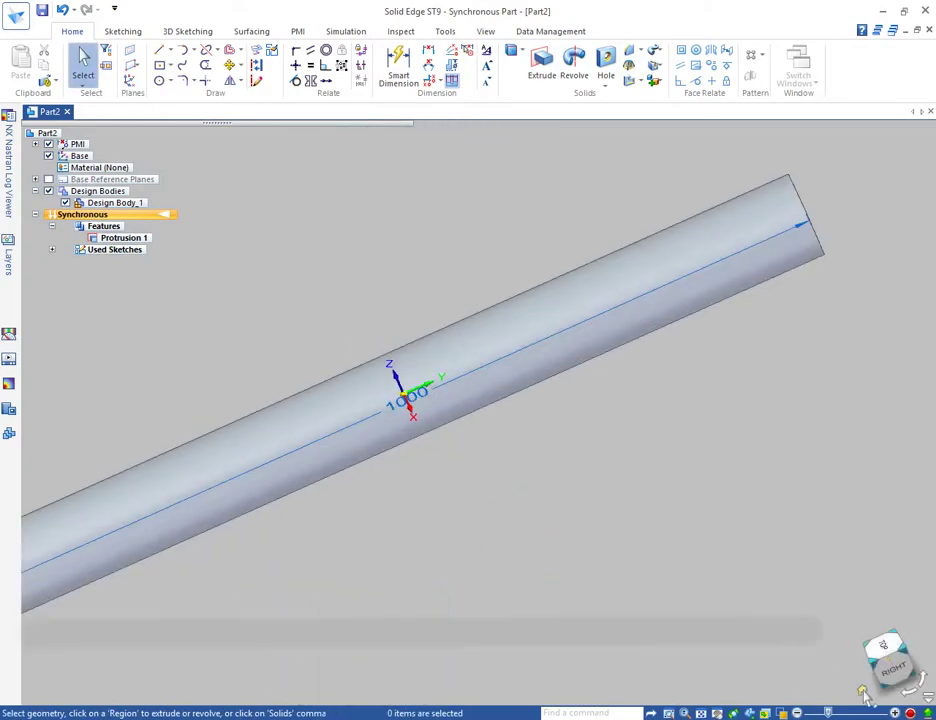
pyautogui.click(868, 697)
pyautogui.scroll(3, 540, 377)
pyautogui.moveTo(540, 377); pyautogui.dragTo(403, 490, button='middle')
pyautogui.scroll(5, 519, 480)
pyautogui.click(515, 478)
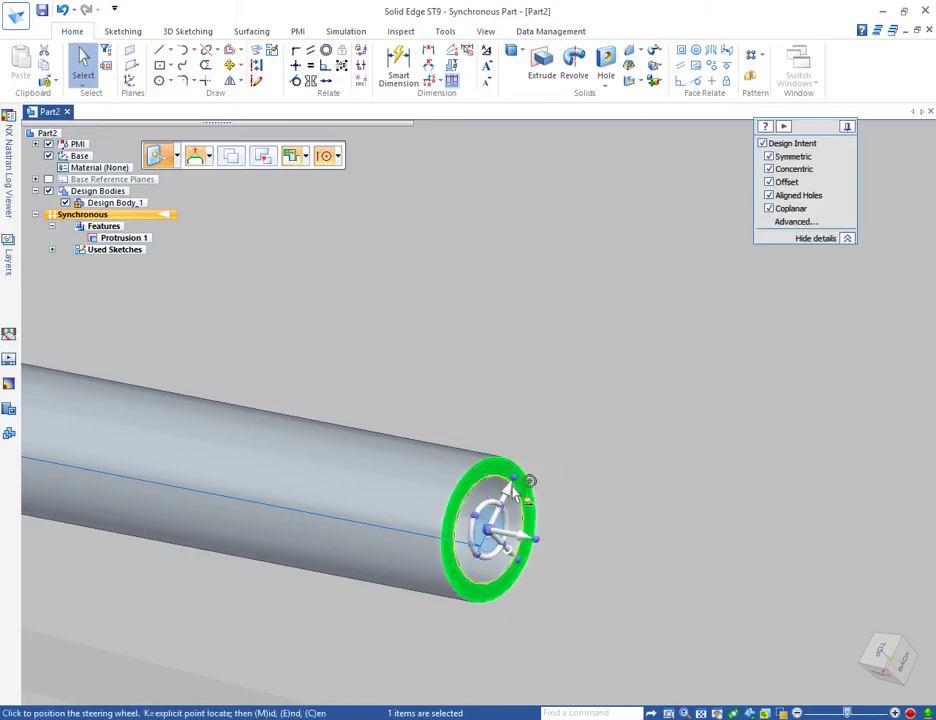
pyautogui.click(882, 650)
pyautogui.scroll(-3, 380, 424)
pyautogui.scroll(5, 820, 419)
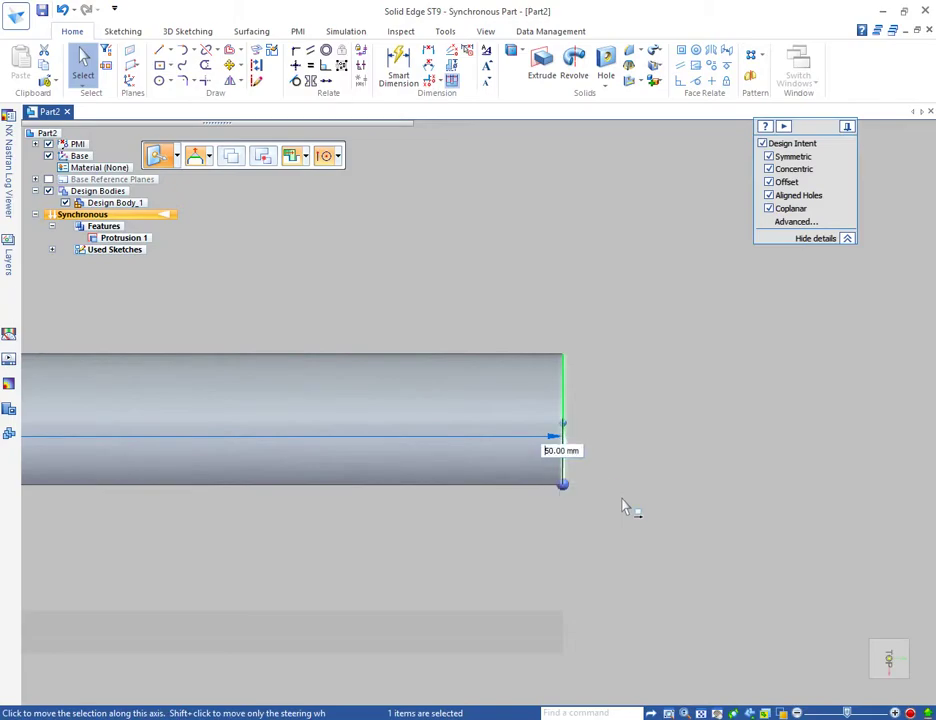
pyautogui.press('Return')
# Step: Turn the steering wheel's ring into the top plane and move the wheel 250 mm sideways from the pipe's outer edge
pyautogui.moveTo(568, 578); pyautogui.dragTo(610, 420, button='middle')
pyautogui.keyDown('shift'); pyautogui.click(449, 394); pyautogui.keyUp('shift')
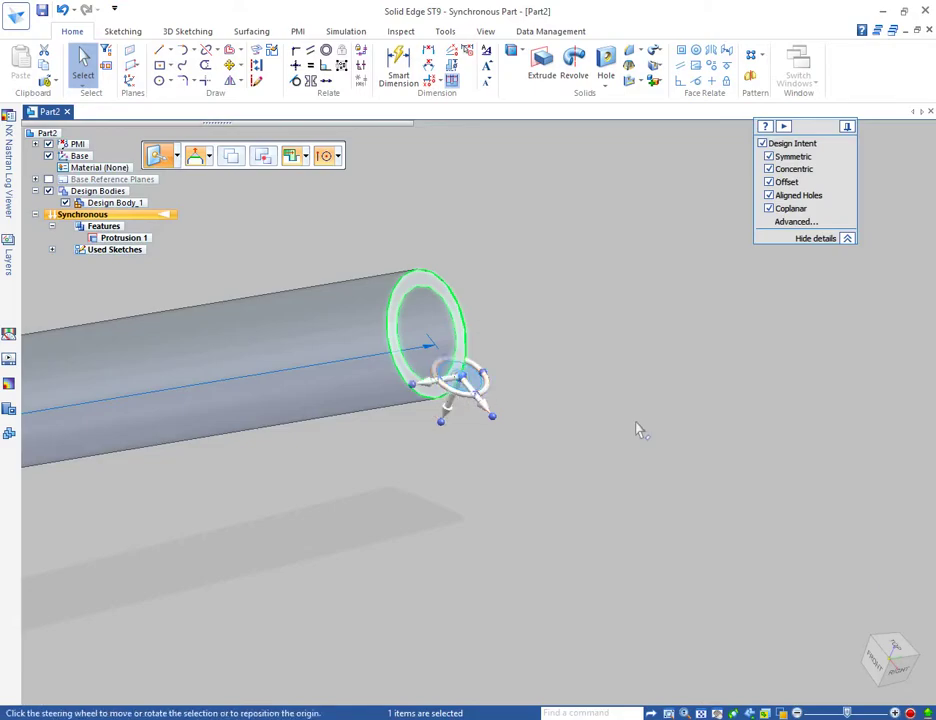
pyautogui.click(894, 648)
pyautogui.scroll(-2, 310, 600)
pyautogui.scroll(3, 447, 290)
pyautogui.keyDown('shift'); pyautogui.click(478, 328); pyautogui.keyUp('shift')
pyautogui.write('500')
pyautogui.press('BackSpace')
pyautogui.press('BackSpace')
pyautogui.press('BackSpace')
pyautogui.write('200')
pyautogui.press('Return')
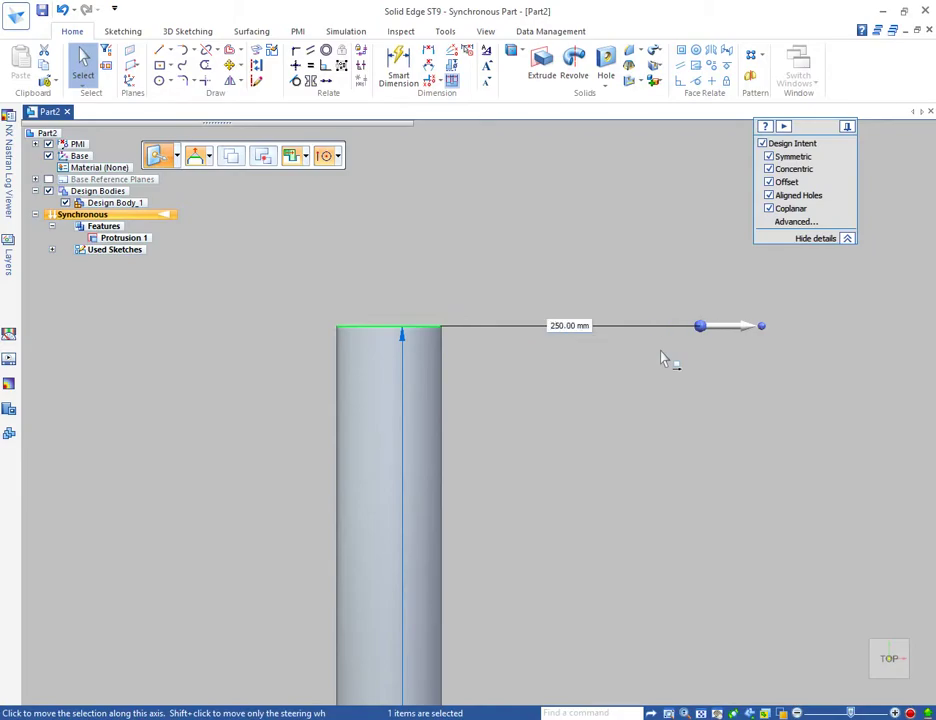
# Step: Rotate the end face 90° about the steering wheel using the Lift option to form a pipe bend
pyautogui.scroll(-3, 516, 390)
pyautogui.click(209, 158)
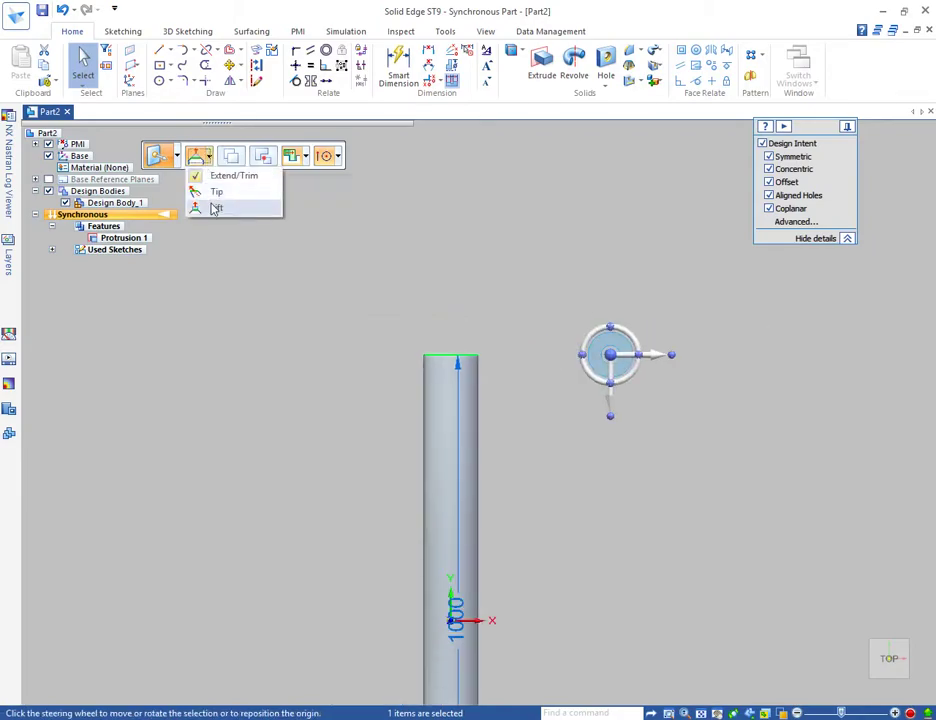
pyautogui.click(215, 207)
pyautogui.click(590, 378)
pyautogui.scroll(-4, 545, 331)
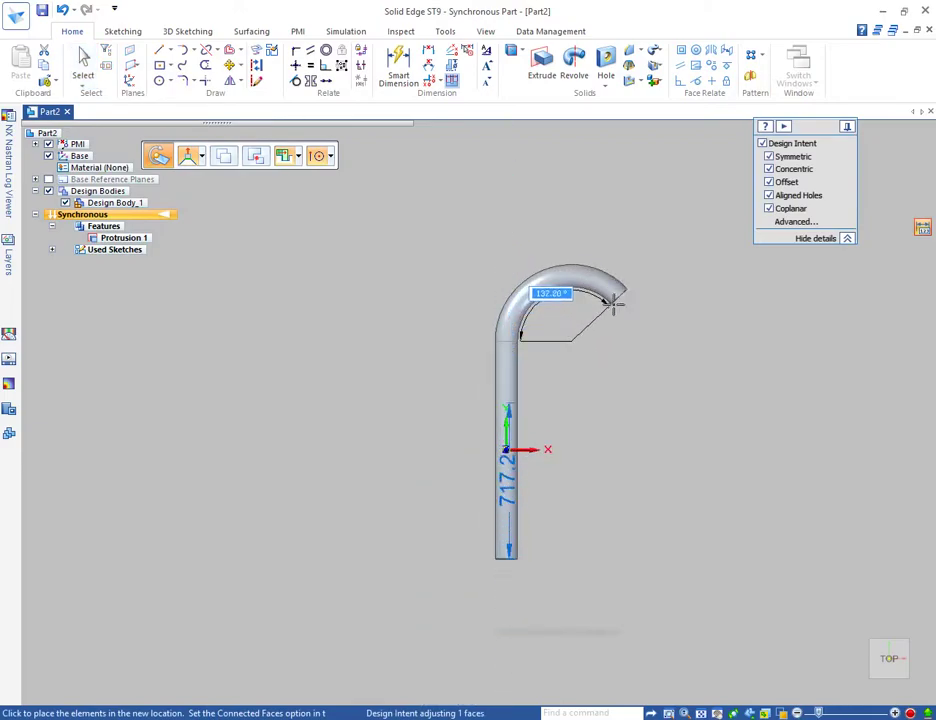
pyautogui.write('90')
pyautogui.press('Return')
pyautogui.rightClick(610, 472)
pyautogui.click(577, 529)
# Step: Delete the pipe's length dimension from the PMI and fit the model in view
pyautogui.click(36, 144)
pyautogui.click(52, 156)
pyautogui.click(122, 168)
pyautogui.press('Delete')
pyautogui.middleClick(556, 366)
pyautogui.middleClick(556, 366)
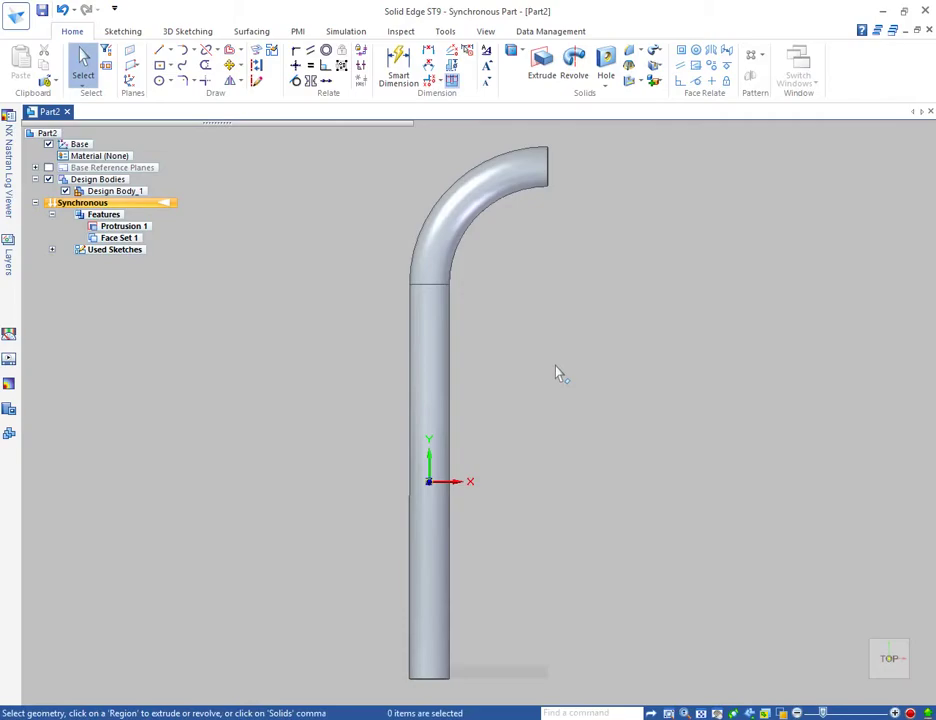
# Step: Mirror the bend's face set about the base plane crossing the middle of the straight pipe
pyautogui.scroll(-1, 556, 366)
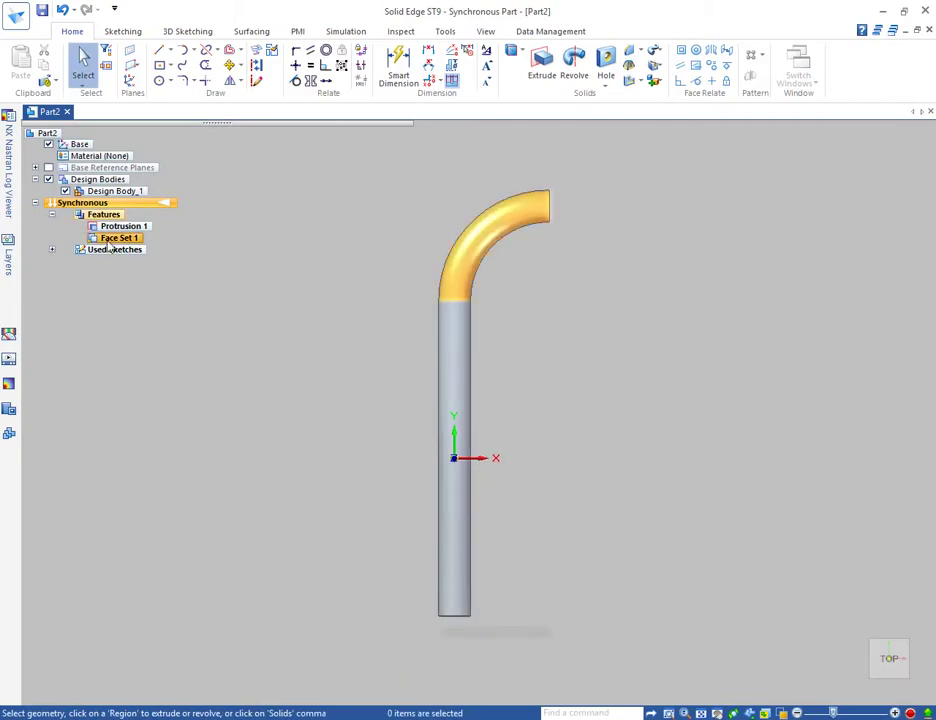
pyautogui.moveTo(690, 322); pyautogui.dragTo(692, 322)
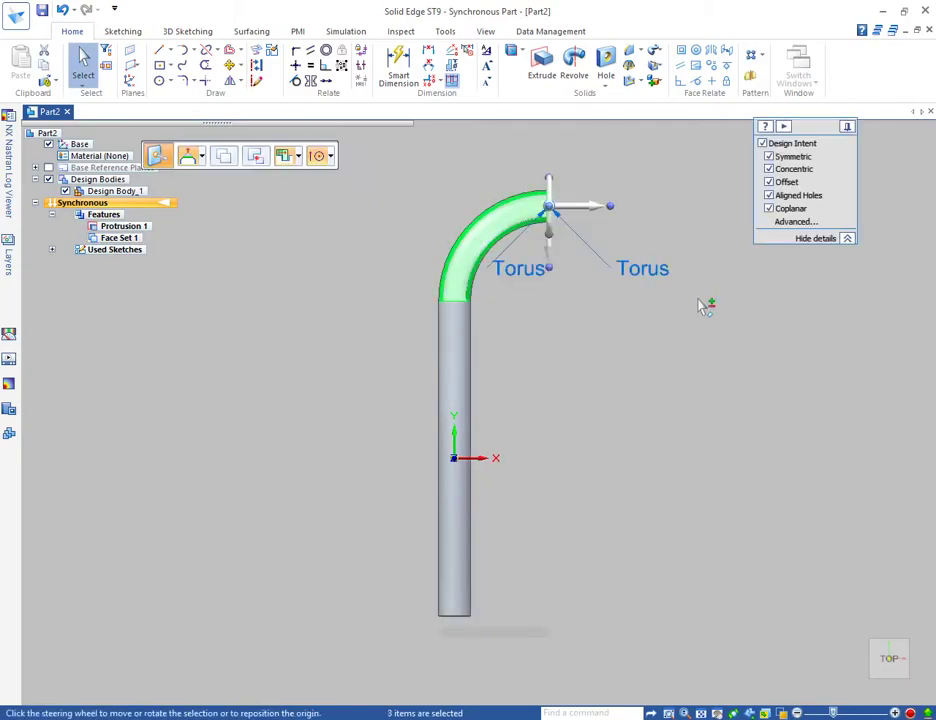
pyautogui.click(750, 75)
pyautogui.moveTo(515, 573); pyautogui.dragTo(448, 450, button='middle')
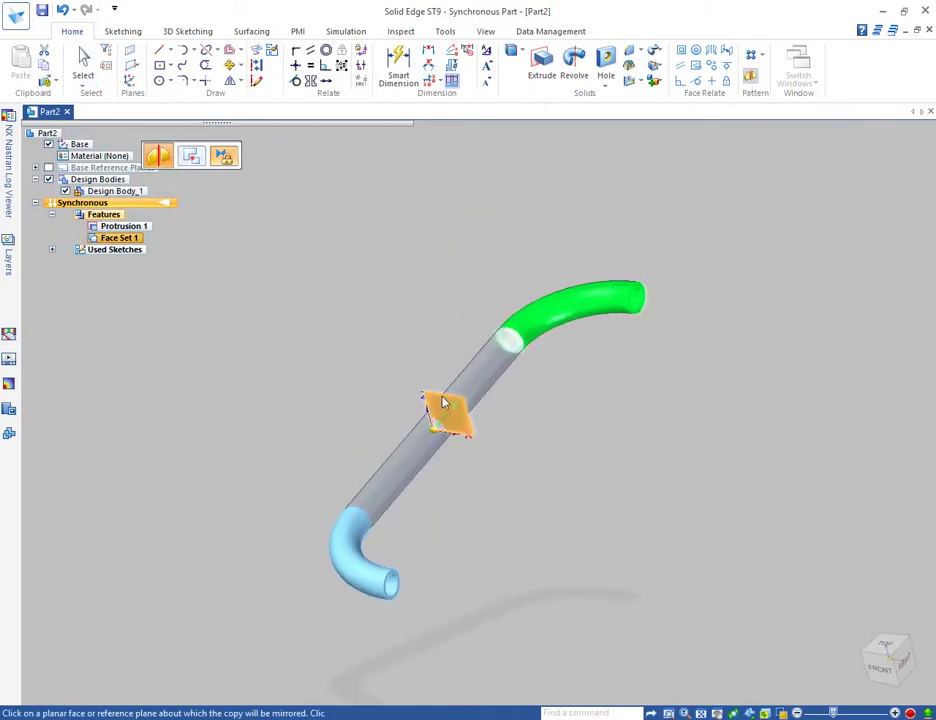
pyautogui.click(441, 395)
pyautogui.click(290, 371)
# Step: Pull the upper bend's end face outward along X with the Lift option to add straight legs to both bends
pyautogui.scroll(3, 400, 668)
pyautogui.moveTo(346, 415); pyautogui.dragTo(312, 492, button='middle')
pyautogui.click(889, 650)
pyautogui.scroll(-1, 485, 485)
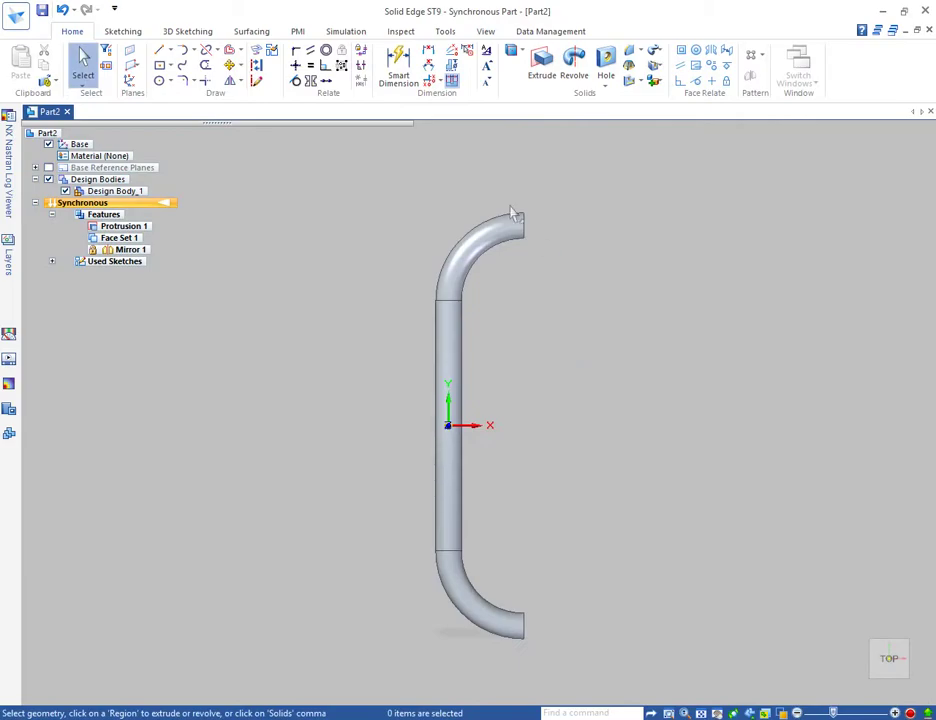
pyautogui.click(520, 220)
pyautogui.click(209, 157)
pyautogui.click(219, 207)
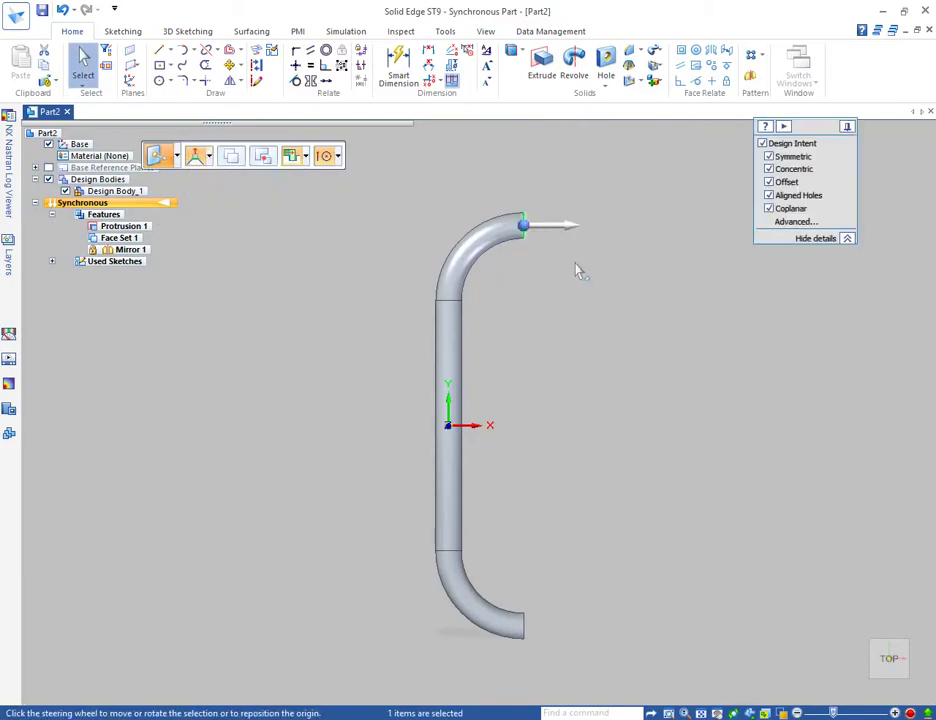
pyautogui.click(562, 225)
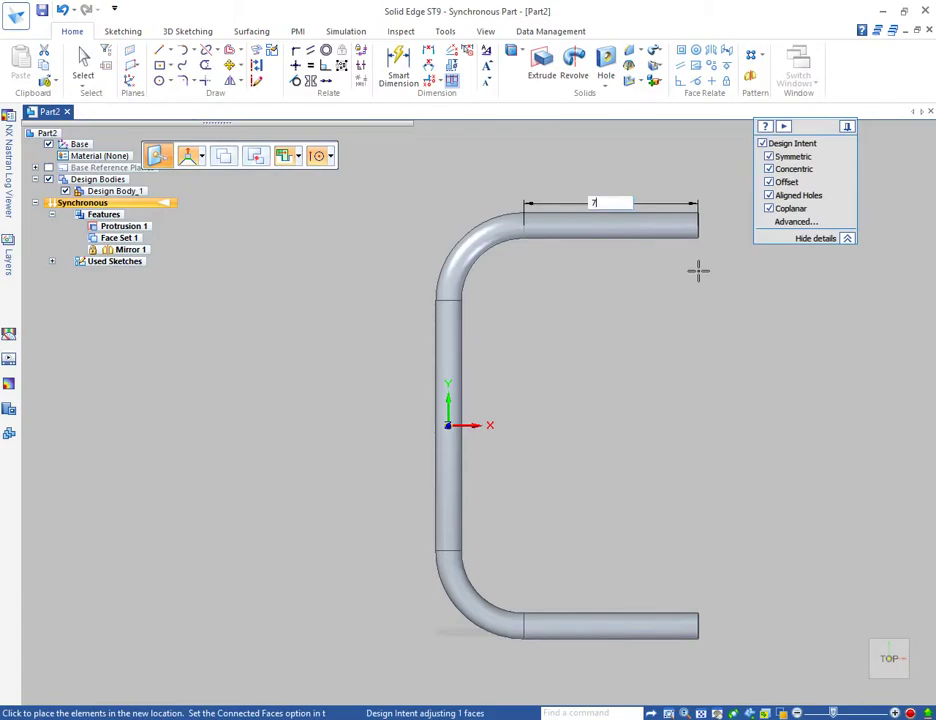
pyautogui.press('Return')
pyautogui.press('Escape')
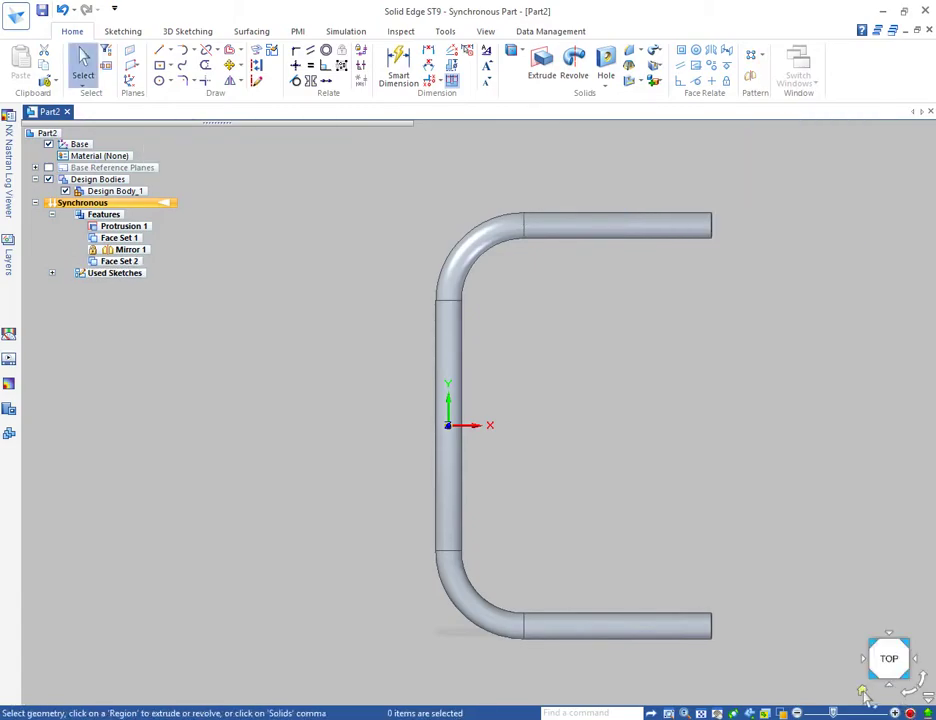
# Step: Hide the base coordinate system and show the whole pipe in the home view
pyautogui.click(863, 692)
pyautogui.click(49, 145)
pyautogui.scroll(-3, 390, 345)
pyautogui.moveTo(359, 460); pyautogui.dragTo(406, 514, button='middle')
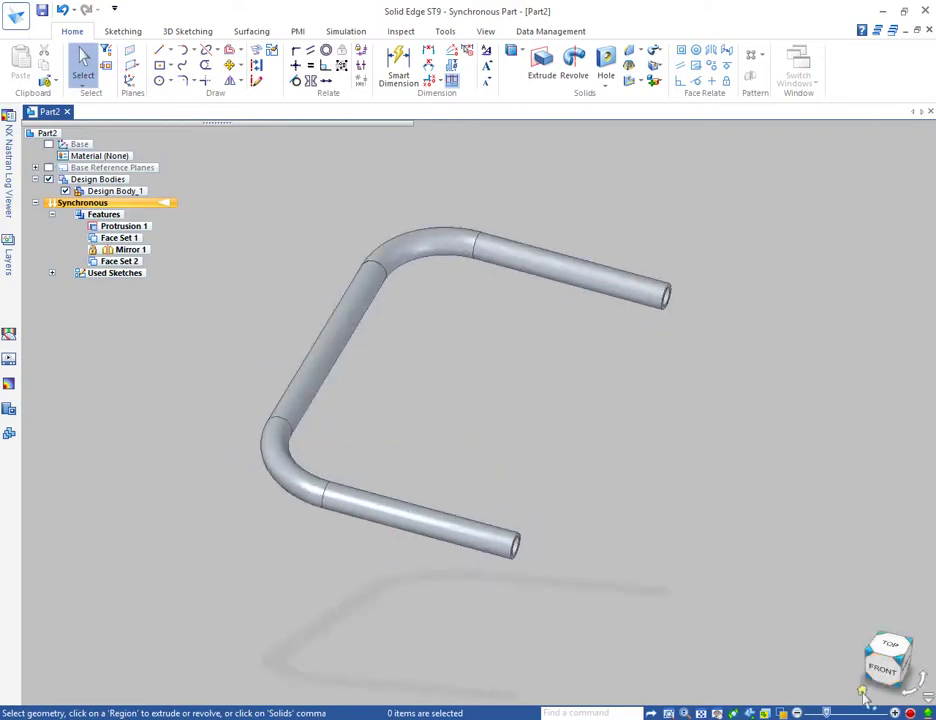
pyautogui.click(862, 692)
pyautogui.scroll(-2, 520, 474)
# Step: Select the rear leg's end face and place the steering wheel on its lower outer edge in front view
pyautogui.click(891, 645)
pyautogui.scroll(-4, 403, 396)
pyautogui.moveTo(530, 401); pyautogui.dragTo(612, 352, button='middle')
pyautogui.scroll(5, 606, 349)
pyautogui.click(551, 322)
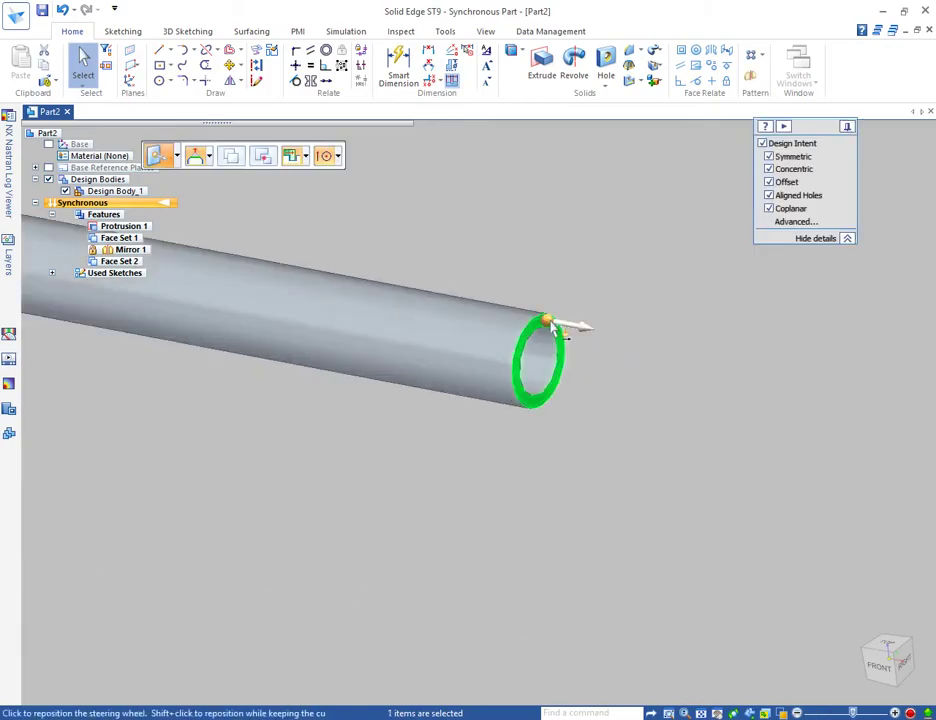
pyautogui.click(550, 321)
pyautogui.click(556, 341)
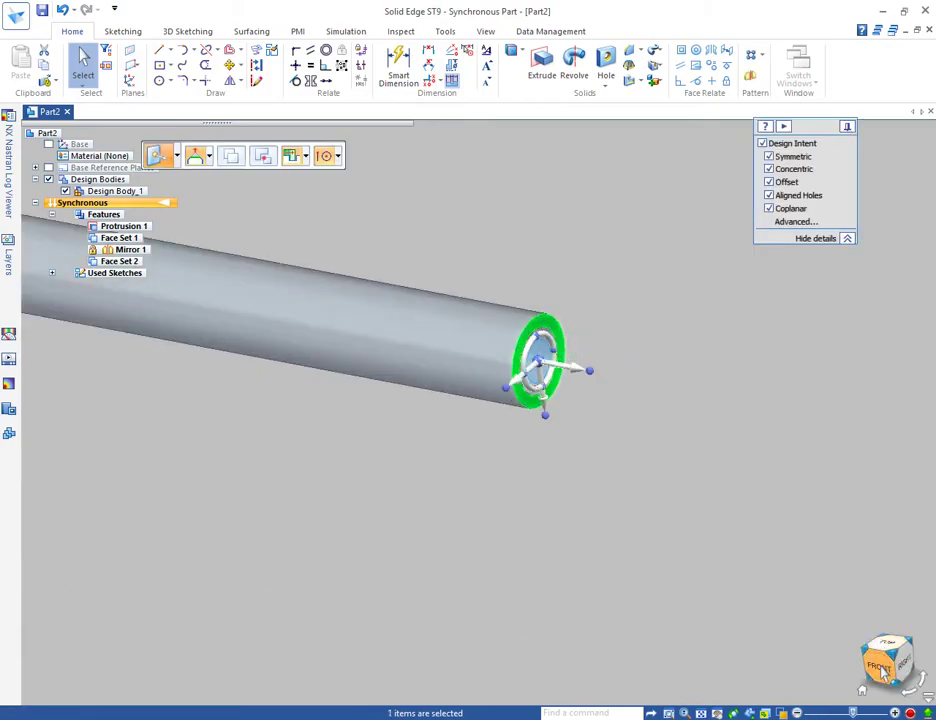
pyautogui.click(879, 667)
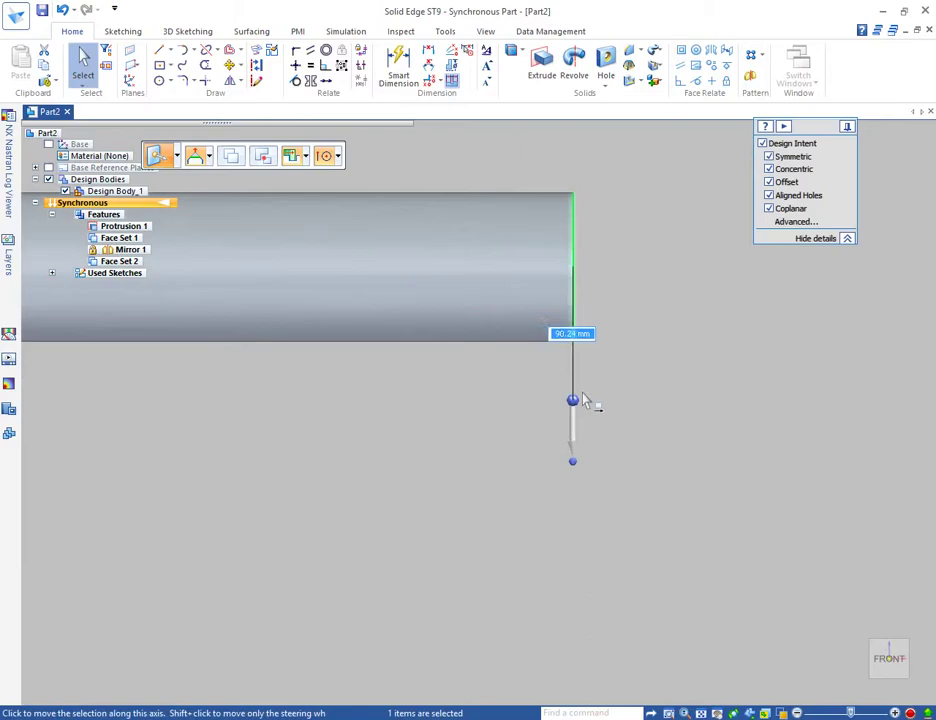
pyautogui.click(582, 378)
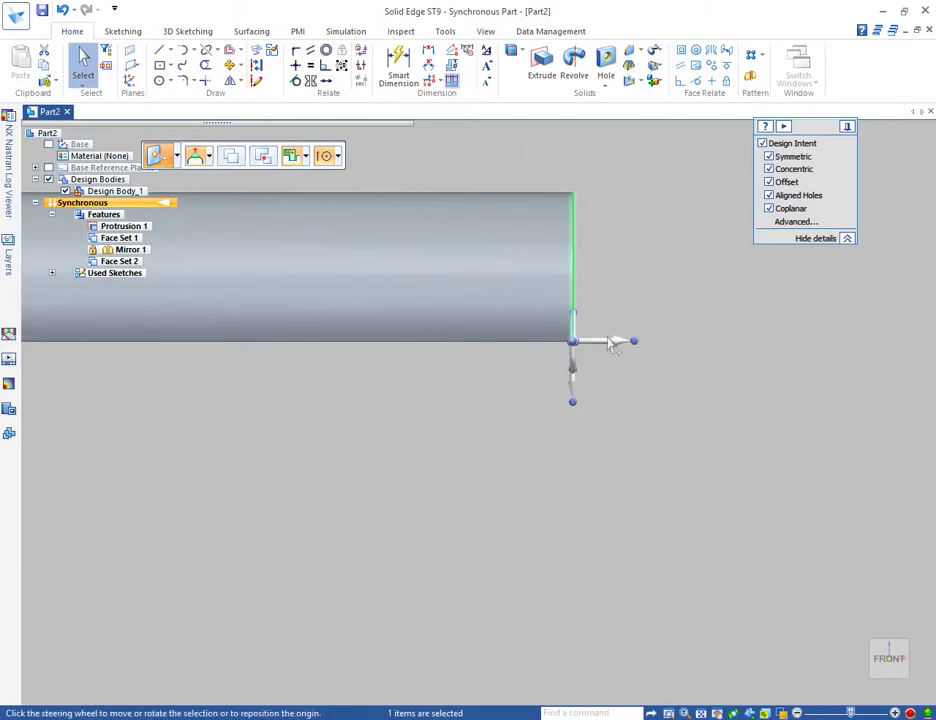
pyautogui.write('100')
pyautogui.press('Return')
# Step: Shift the steering wheel 50.72 mm at the selected pipe end, working from the right view
pyautogui.moveTo(590, 349); pyautogui.dragTo(408, 505, button='middle')
pyautogui.moveTo(633, 310); pyautogui.dragTo(468, 361, button='middle')
pyautogui.click(889, 675)
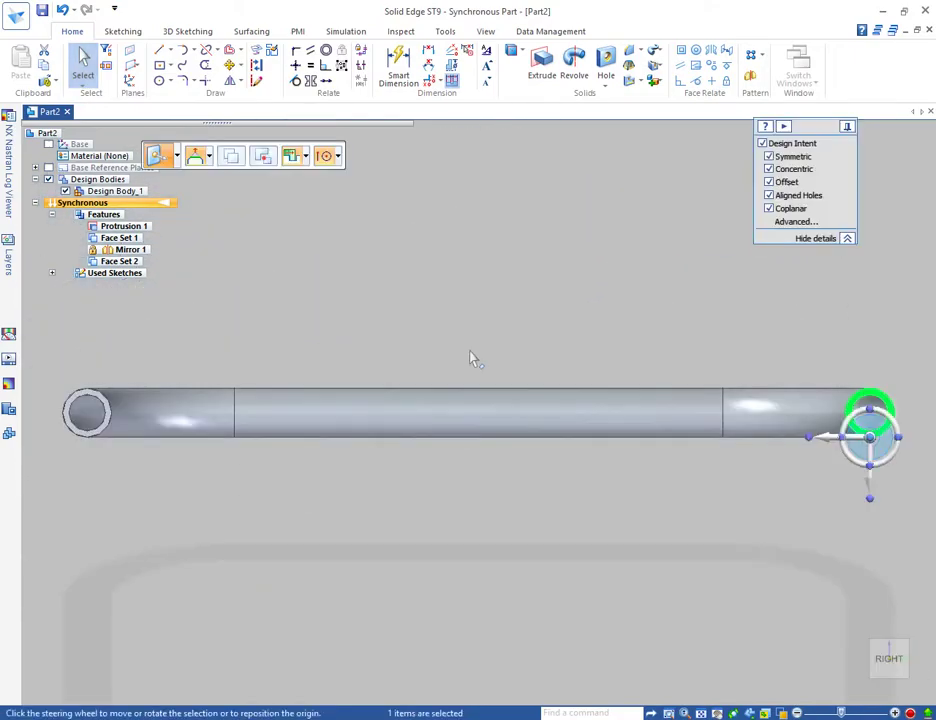
pyautogui.keyDown('shift'); pyautogui.moveTo(900, 453); pyautogui.dragTo(672, 362, button='middle'); pyautogui.keyUp('shift')
pyautogui.scroll(4, 672, 362)
pyautogui.keyDown('shift'); pyautogui.click(556, 322); pyautogui.keyUp('shift')
pyautogui.write('50.72')
pyautogui.press('Return')
# Step: Reorient the steering wheel at the selected leg end so its rotation ring lies in the front plane
pyautogui.moveTo(518, 372); pyautogui.dragTo(578, 436, button='middle')
pyautogui.scroll(-4, 578, 436)
pyautogui.click(881, 640)
pyautogui.scroll(3, 668, 276)
pyautogui.moveTo(674, 428); pyautogui.dragTo(632, 302, button='middle')
pyautogui.scroll(4, 777, 562)
pyautogui.keyDown('shift'); pyautogui.click(699, 505); pyautogui.keyUp('shift')
pyautogui.keyDown('shift'); pyautogui.click(697, 513); pyautogui.keyUp('shift')
# Step: Align the steering wheel with the end face in front view and move its origin straight down below the leg
pyautogui.click(884, 670)
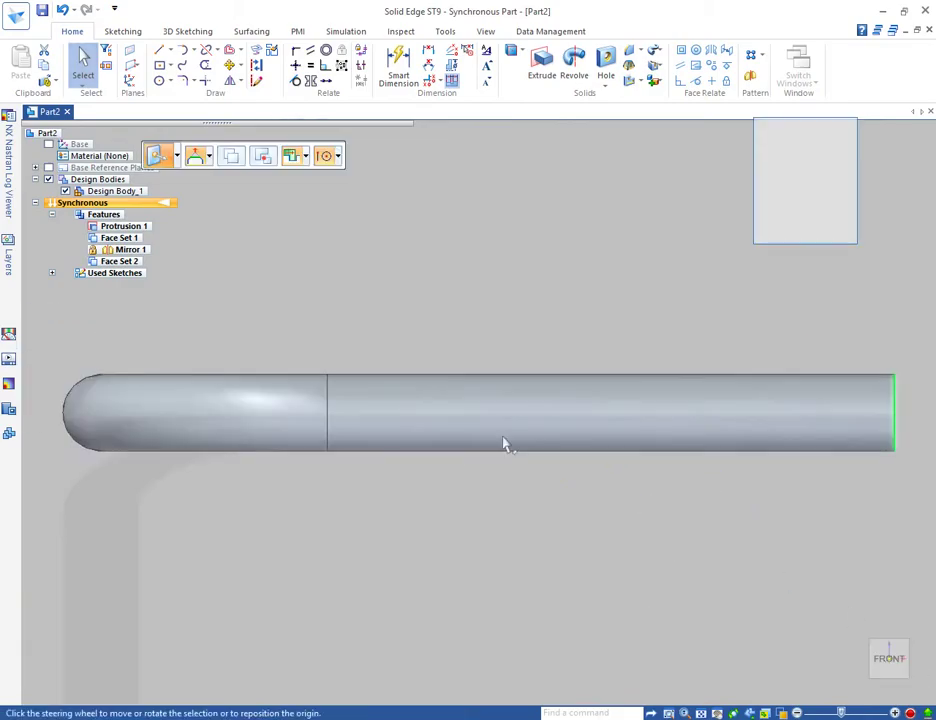
pyautogui.scroll(-4, 690, 456)
pyautogui.click(714, 428)
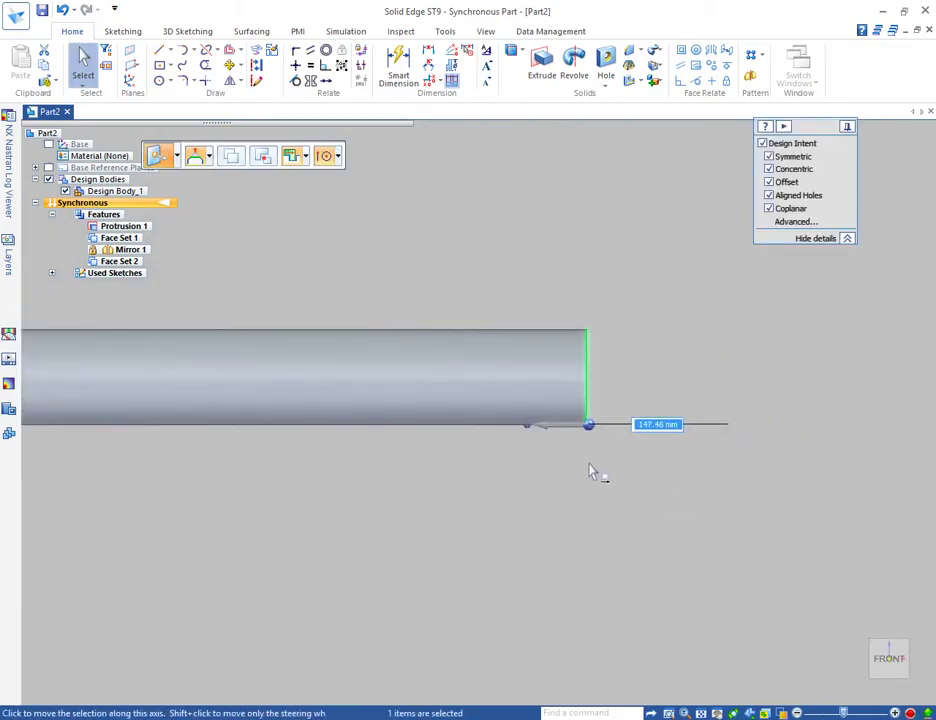
pyautogui.click(589, 471)
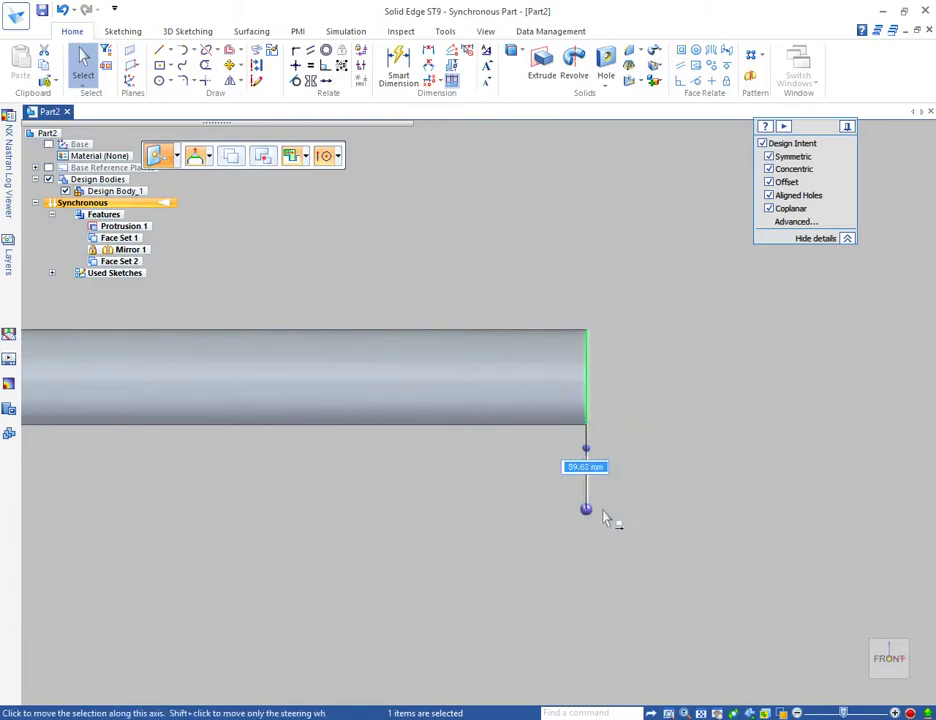
pyautogui.press('Return')
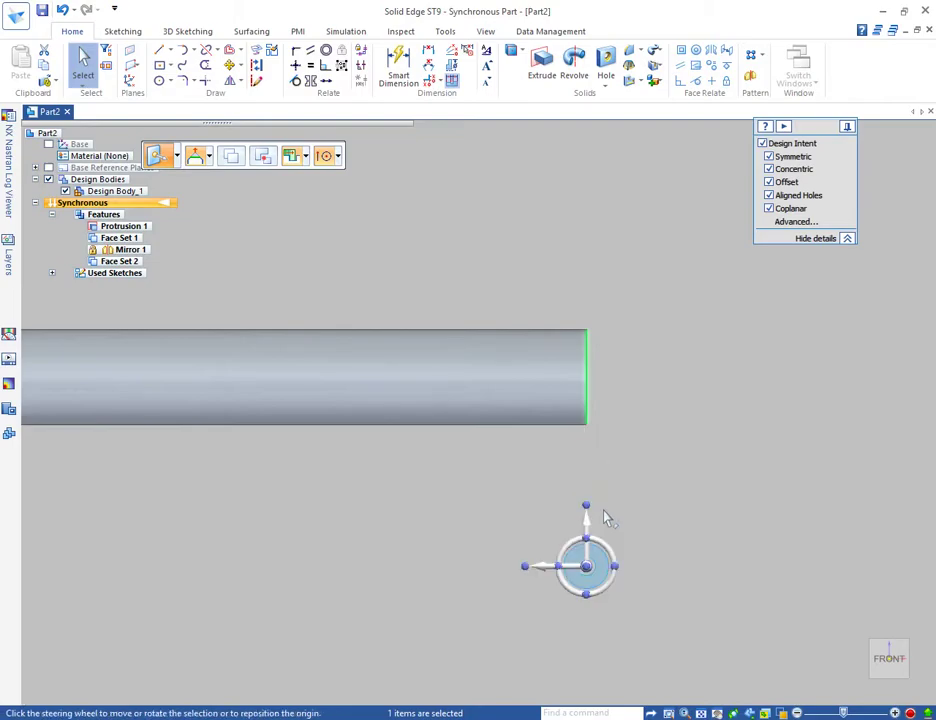
# Step: Try to bend the rear leg's end face downward about the offset steering wheel using the Lift option
pyautogui.scroll(-2, 602, 504)
pyautogui.click(209, 161)
pyautogui.click(221, 208)
pyautogui.scroll(-3, 599, 455)
pyautogui.moveTo(590, 459); pyautogui.dragTo(578, 494, button='middle')
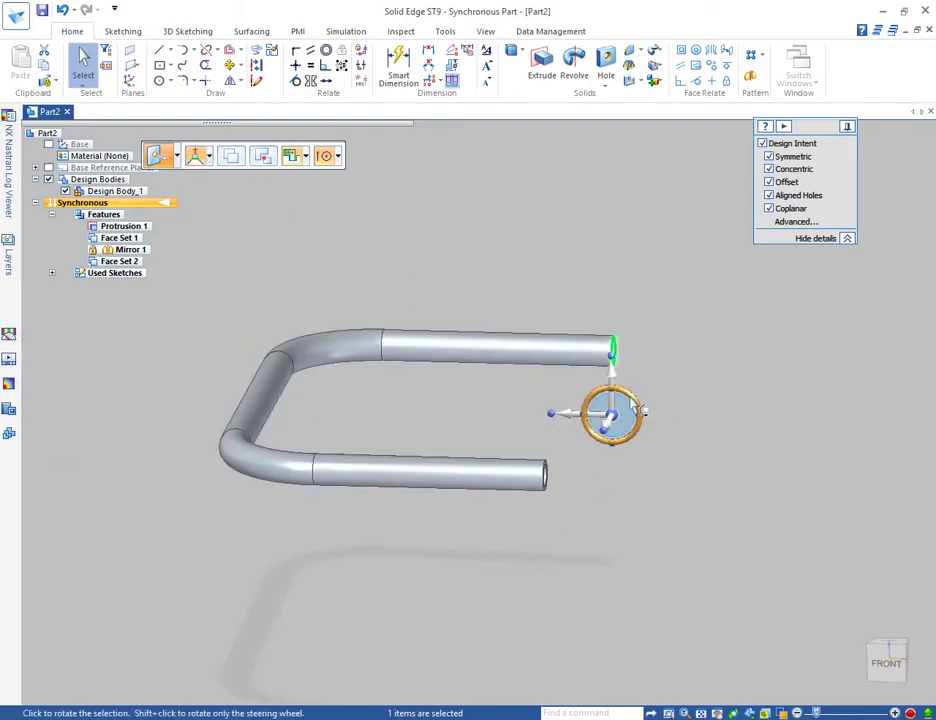
pyautogui.keyDown('ctrl'); pyautogui.moveTo(649, 354); pyautogui.dragTo(600, 441, button='middle'); pyautogui.keyUp('ctrl')
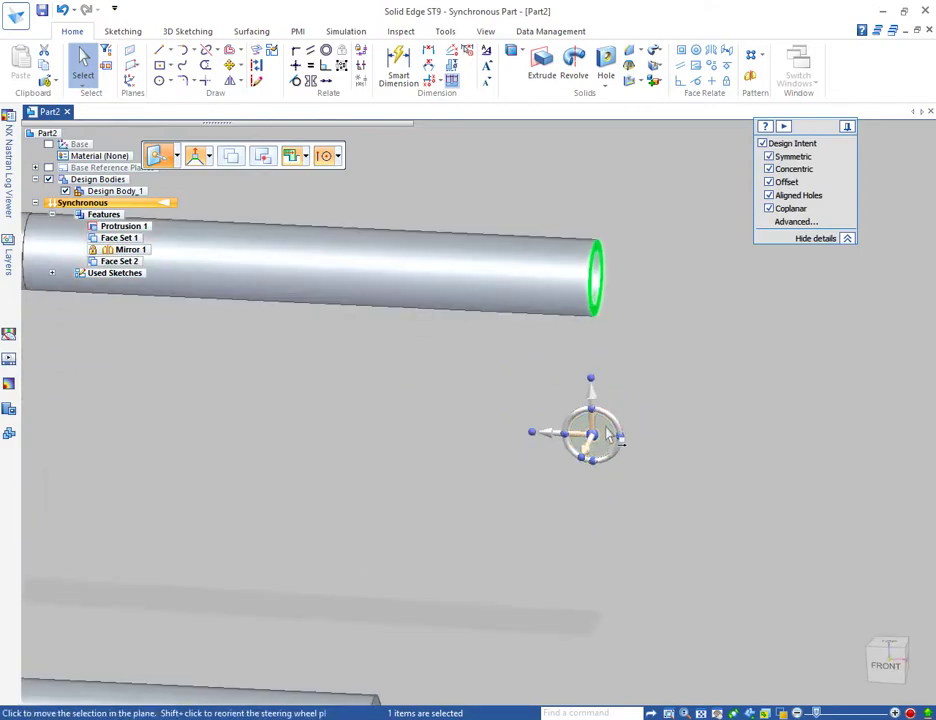
pyautogui.click(596, 406)
pyautogui.scroll(-3, 622, 389)
pyautogui.scroll(-3, 630, 395)
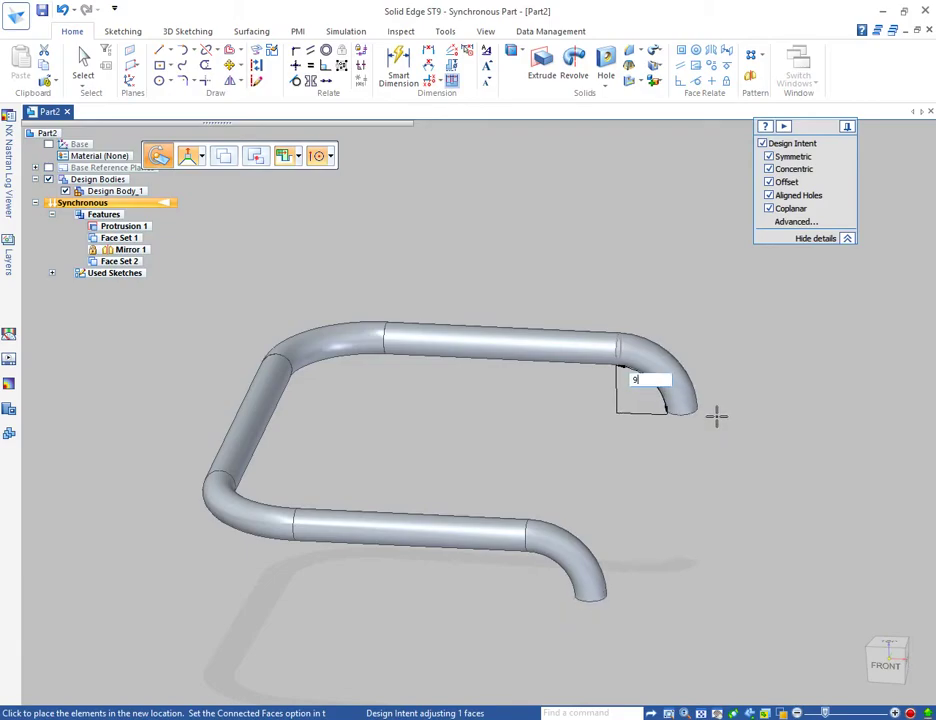
pyautogui.click(716, 416)
pyautogui.hotkey('ctrl', 'z')
# Step: Reselect the rear leg's end face and place the steering wheel at its centre
pyautogui.scroll(5, 587, 265)
pyautogui.click(530, 186)
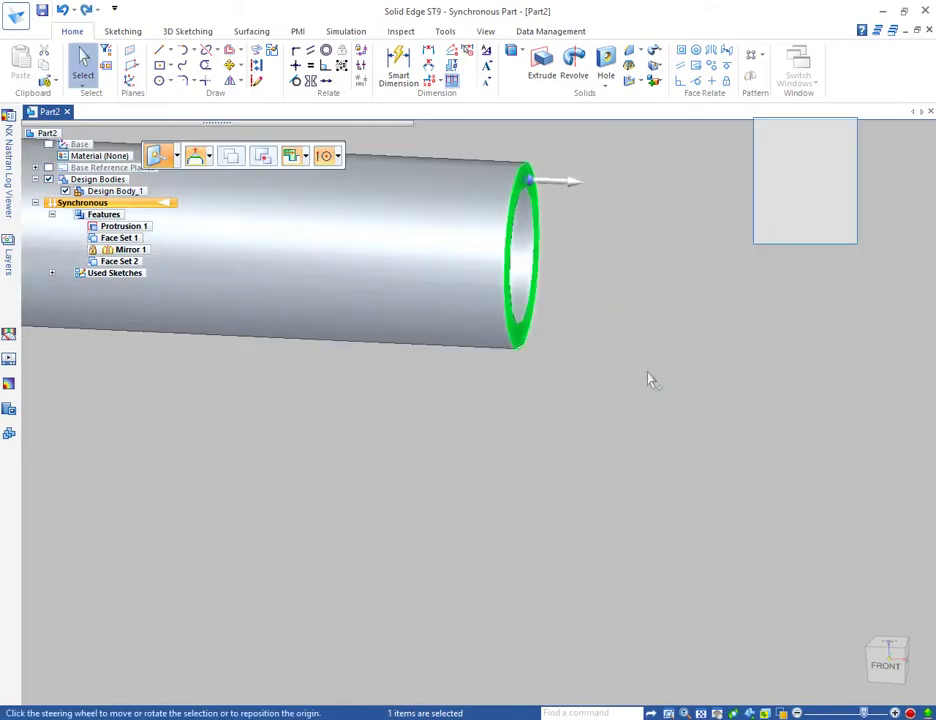
pyautogui.click(530, 181)
pyautogui.click(521, 255)
pyautogui.click(888, 664)
pyautogui.moveTo(662, 437); pyautogui.dragTo(612, 464, button='middle')
pyautogui.scroll(-4, 612, 464)
pyautogui.scroll(4, 798, 410)
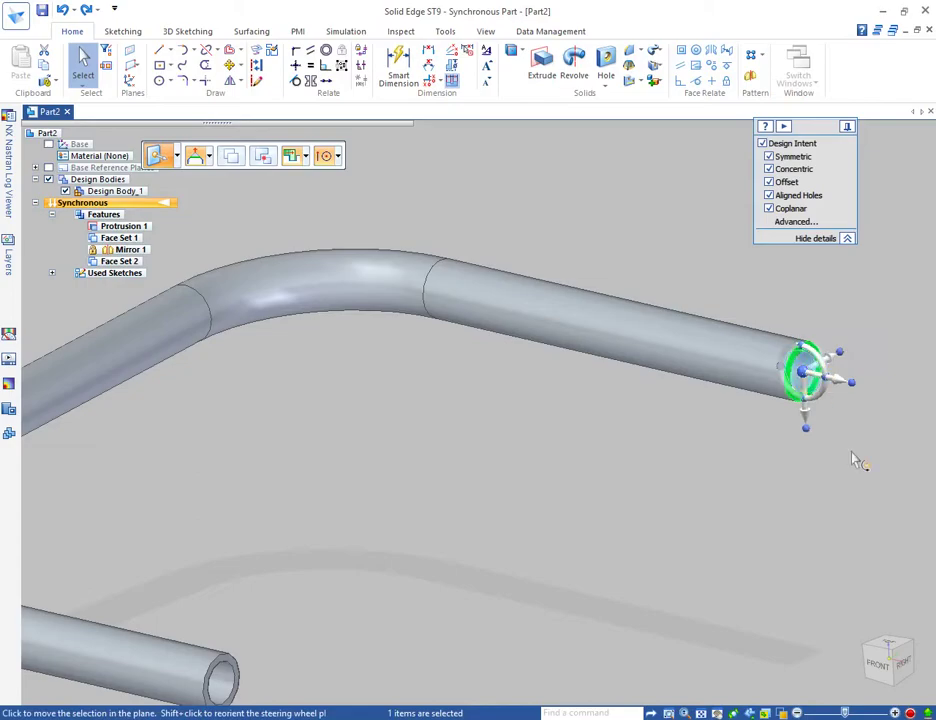
# Step: Move the steering wheel origin down to the lower edge of the pipe end in front view
pyautogui.click(878, 662)
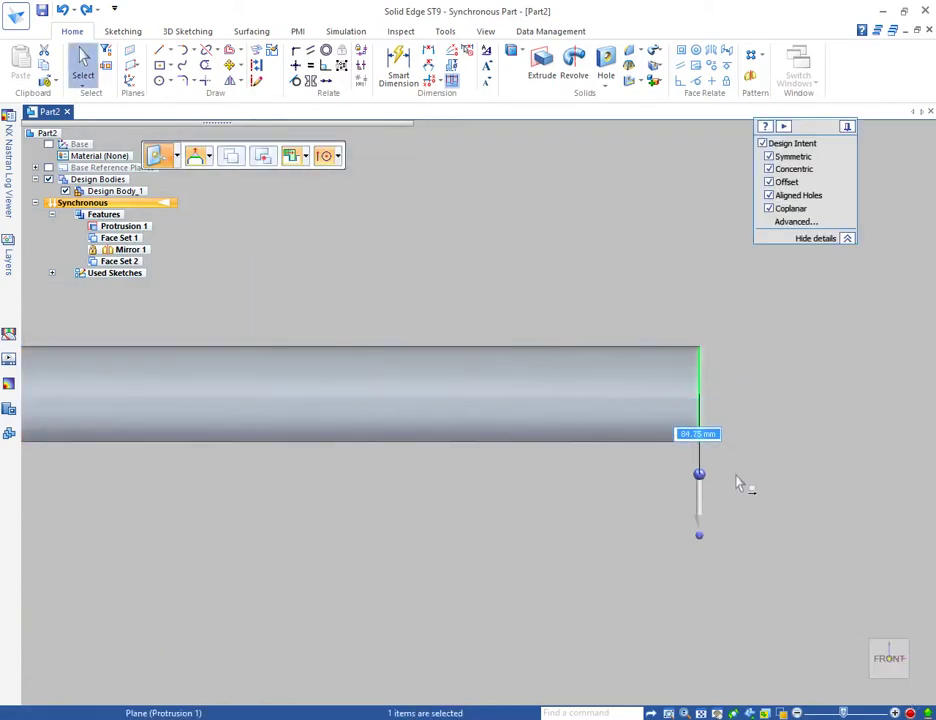
pyautogui.press('Return')
pyautogui.keyDown('shift'); pyautogui.click(750, 441); pyautogui.keyUp('shift')
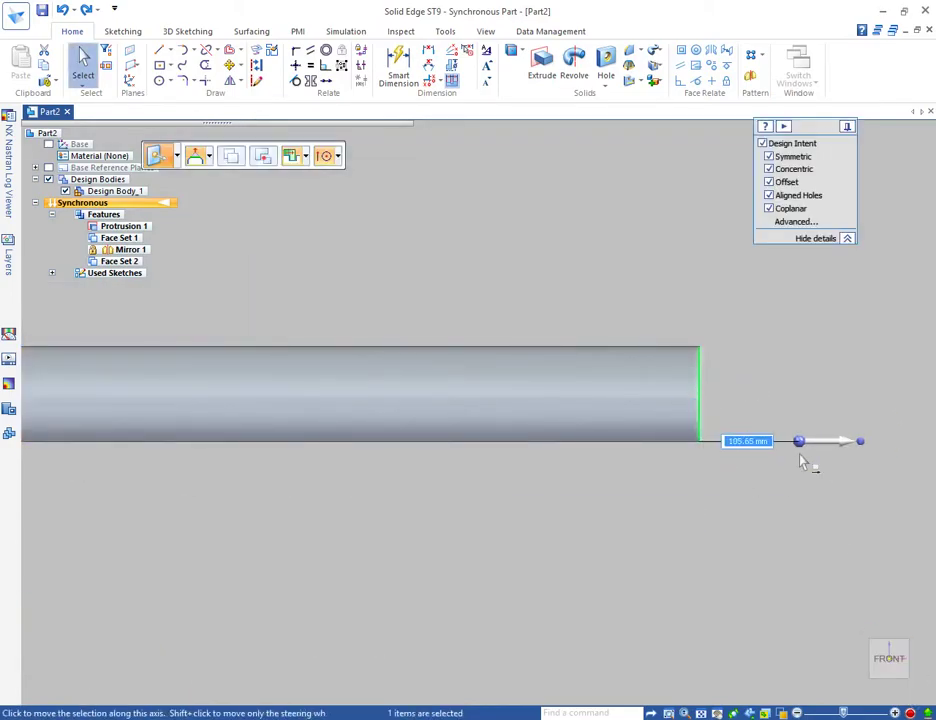
pyautogui.press('Escape')
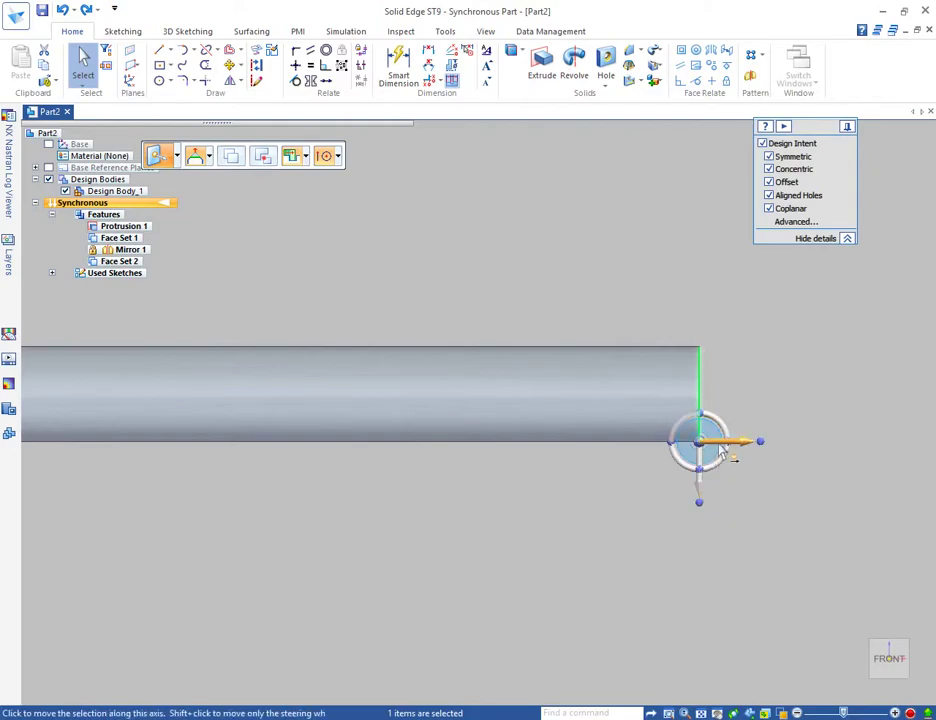
# Step: Shift the steering wheel 200 mm outward from the pipe end along the pipe axis
pyautogui.click(722, 451)
pyautogui.write('200')
pyautogui.press('Return')
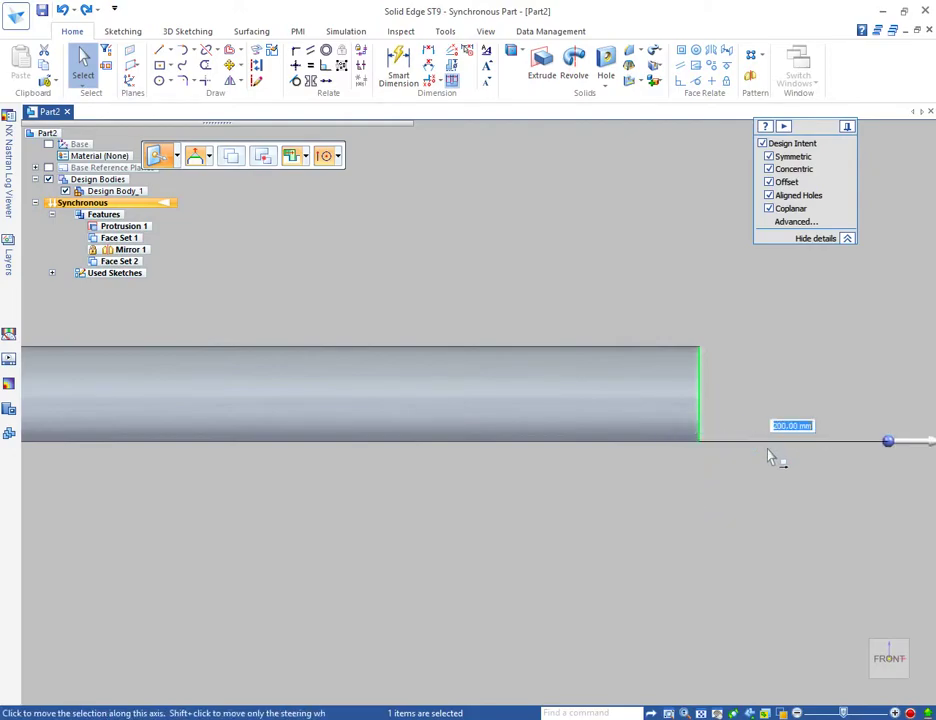
# Step: Try to rotate the end face with the Lift option about the steering wheel offset beyond the pipe end
pyautogui.scroll(-3, 656, 453)
pyautogui.click(209, 157)
pyautogui.click(217, 207)
pyautogui.click(747, 436)
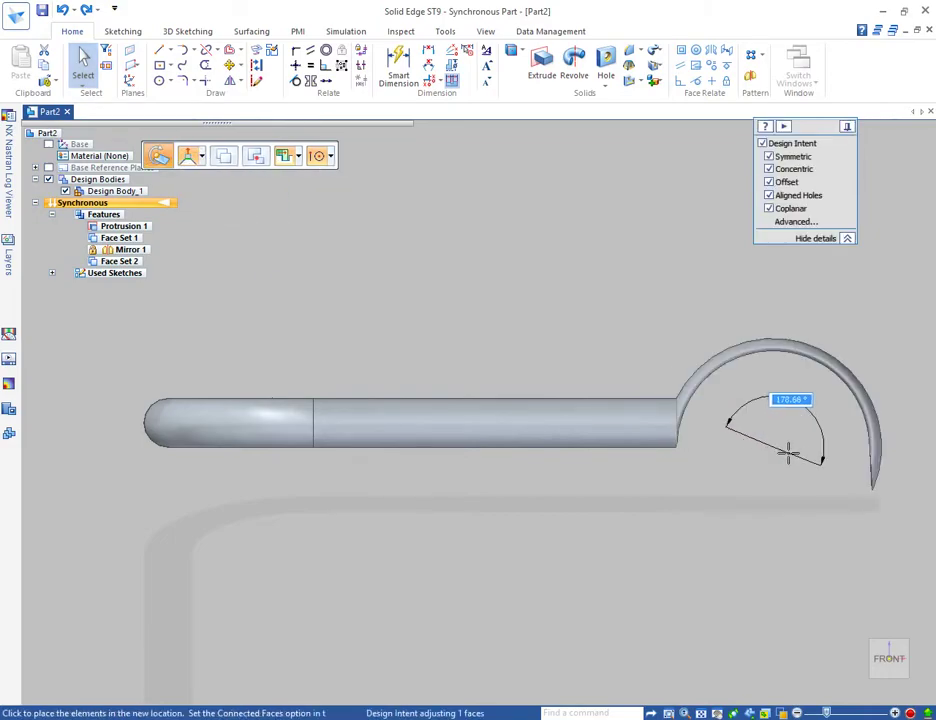
pyautogui.press('Escape')
# Step: Return the steering wheel to the pipe end's lower corner and move it about 121 mm straight down
pyautogui.scroll(3, 748, 480)
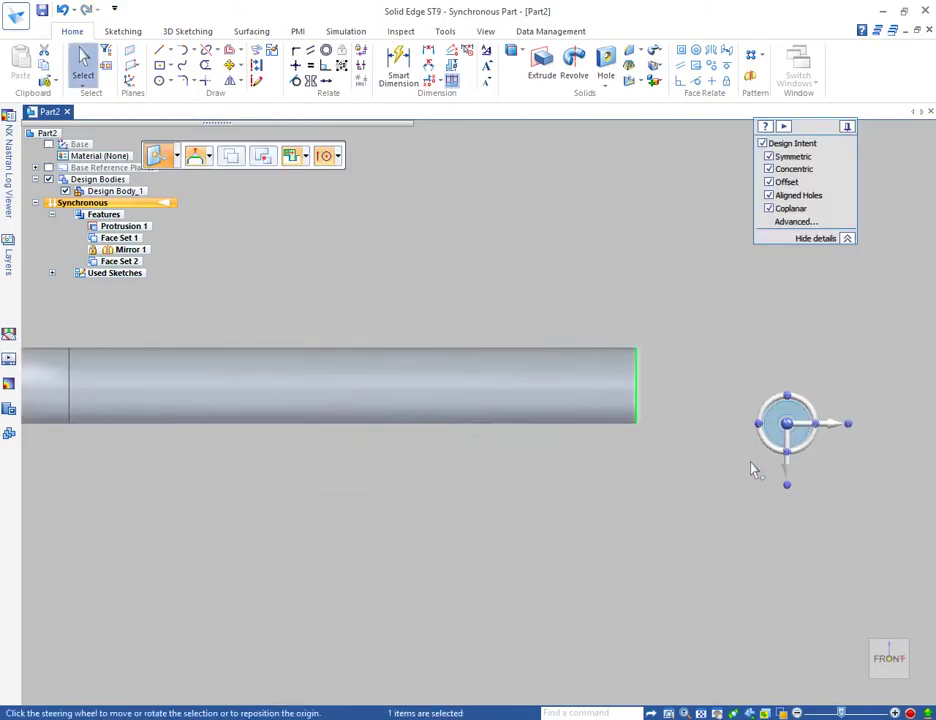
pyautogui.keyDown('shift'); pyautogui.click(807, 426); pyautogui.keyUp('shift')
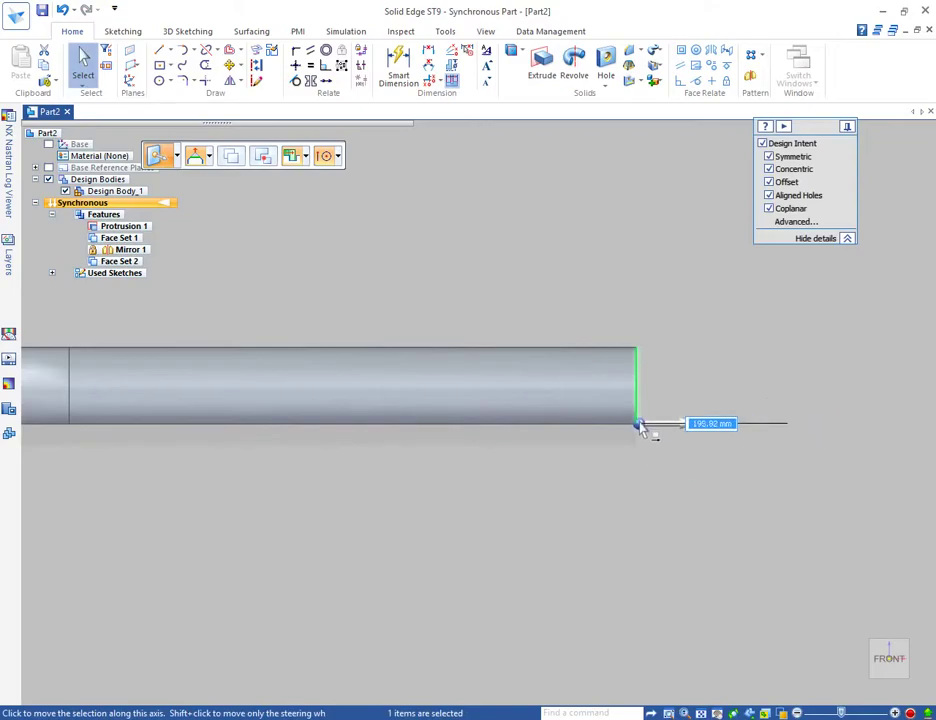
pyautogui.click(639, 421)
pyautogui.keyDown('shift'); pyautogui.click(638, 461); pyautogui.keyUp('shift')
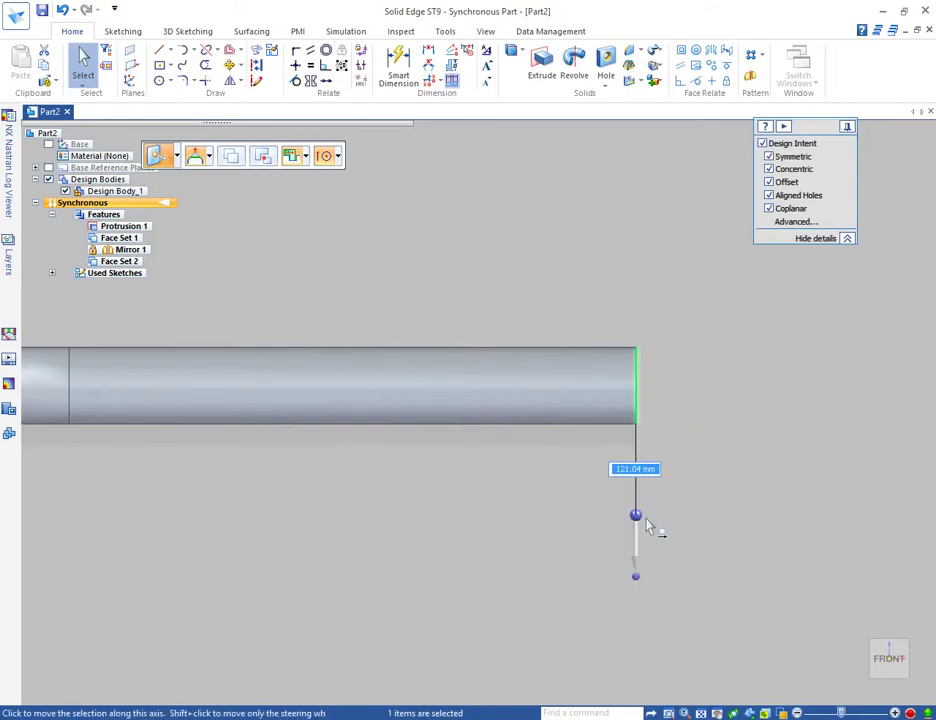
pyautogui.click(648, 533)
# Step: Rotate the rear leg's end face 90° with the Lift option to form a downward bend
pyautogui.scroll(-3, 606, 480)
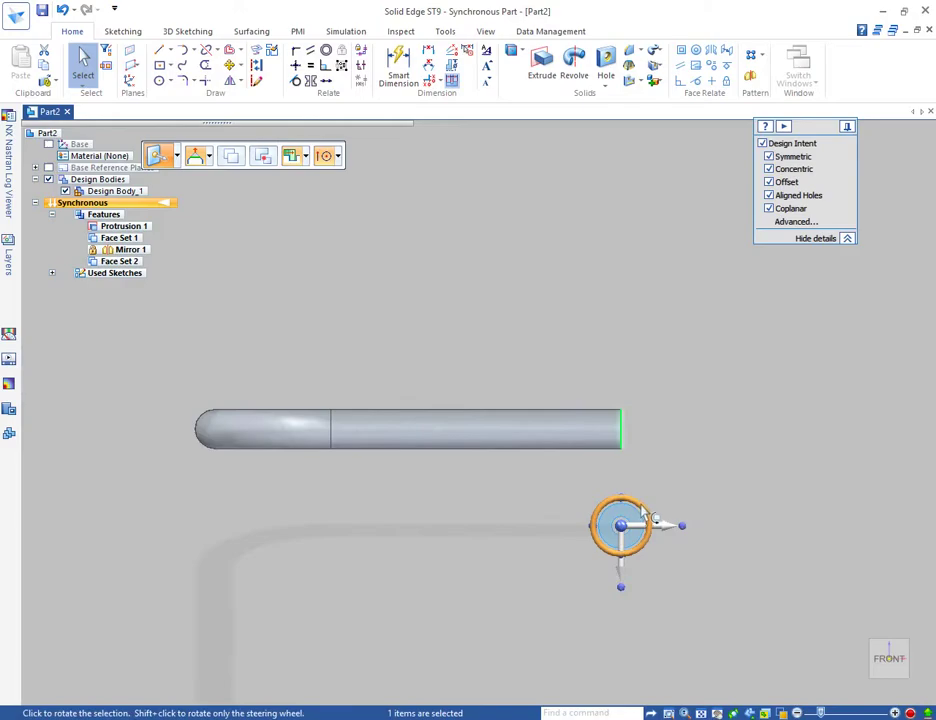
pyautogui.click(648, 515)
pyautogui.click(197, 157)
pyautogui.click(213, 210)
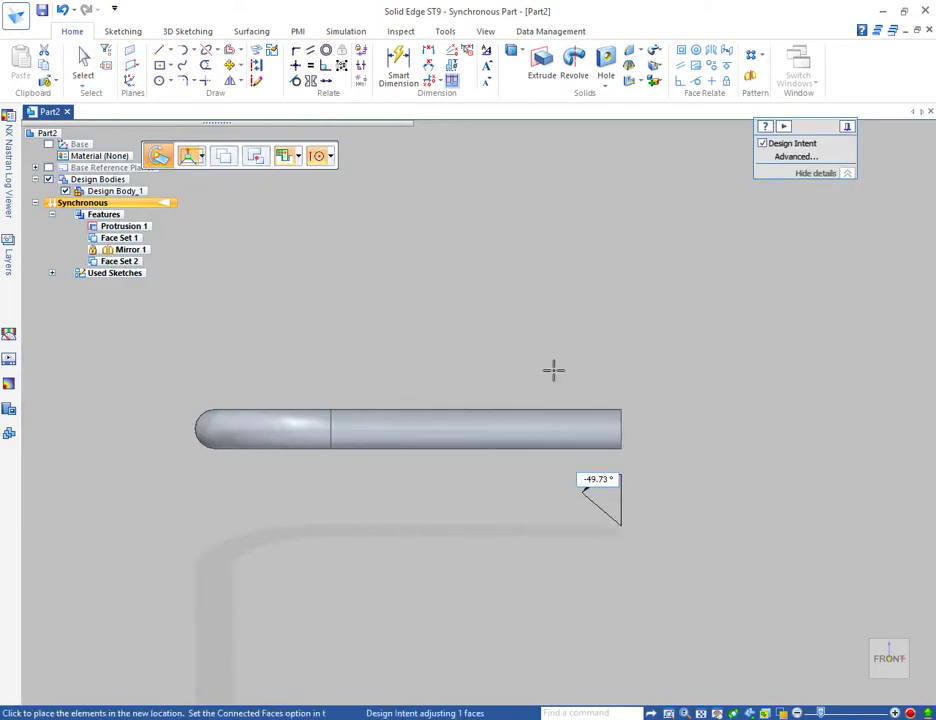
pyautogui.write('90')
pyautogui.press('Return')
pyautogui.moveTo(568, 352); pyautogui.dragTo(470, 430, button='middle')
pyautogui.press('Escape')
pyautogui.scroll(3, 690, 424)
pyautogui.scroll(-2, 619, 430)
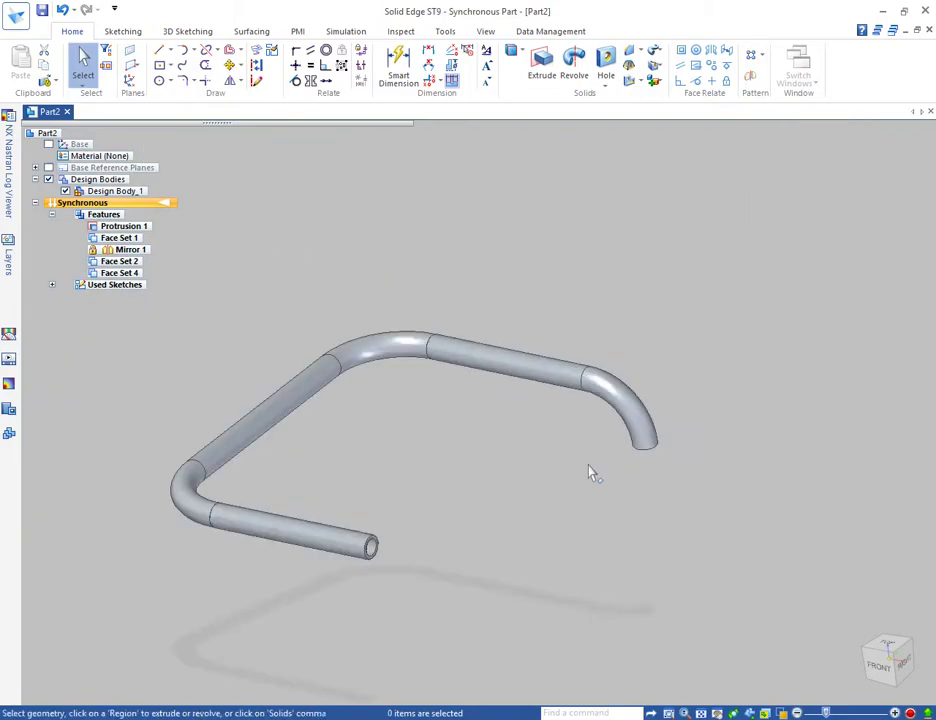
# Step: Select the downward bend's open end face and set the priority option to Select Set Priority
pyautogui.moveTo(547, 568); pyautogui.dragTo(662, 410, button='middle')
pyautogui.scroll(2, 657, 516)
pyautogui.scroll(2, 657, 518)
pyautogui.click(654, 514)
pyautogui.scroll(-3, 592, 384)
pyautogui.scroll(-2, 566, 278)
pyautogui.moveTo(566, 278); pyautogui.dragTo(563, 440, button='middle')
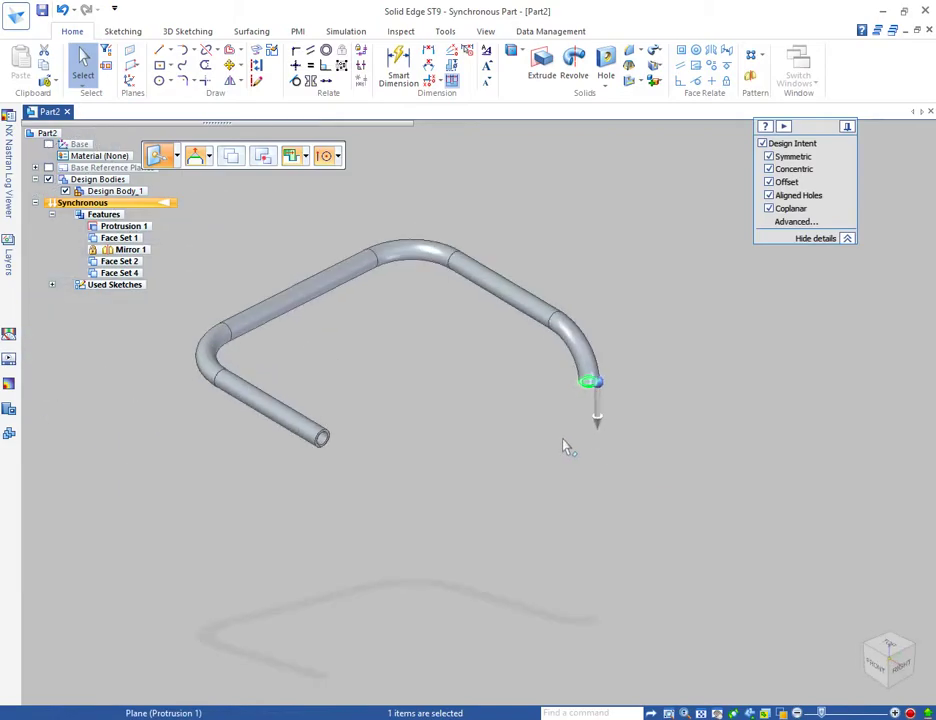
pyautogui.click(306, 157)
pyautogui.click(352, 178)
pyautogui.click(306, 157)
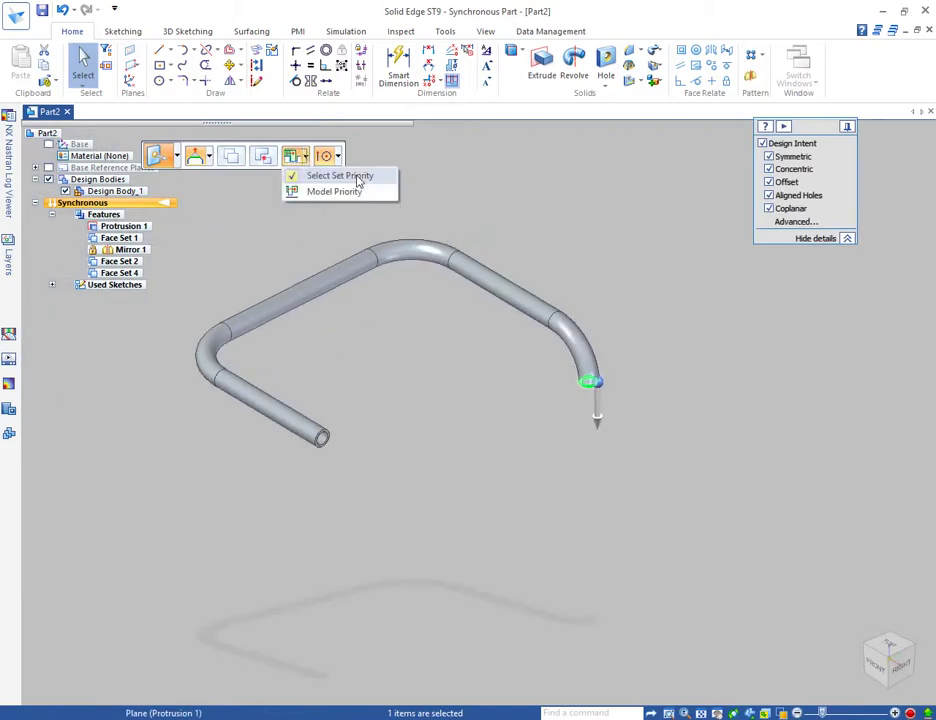
pyautogui.click(357, 178)
pyautogui.press('Escape')
# Step: Reselect the downward bend's end face and place the steering wheel at its centre
pyautogui.scroll(3, 634, 391)
pyautogui.moveTo(632, 389); pyautogui.dragTo(606, 300, button='middle')
pyautogui.scroll(5, 573, 404)
pyautogui.click(536, 393)
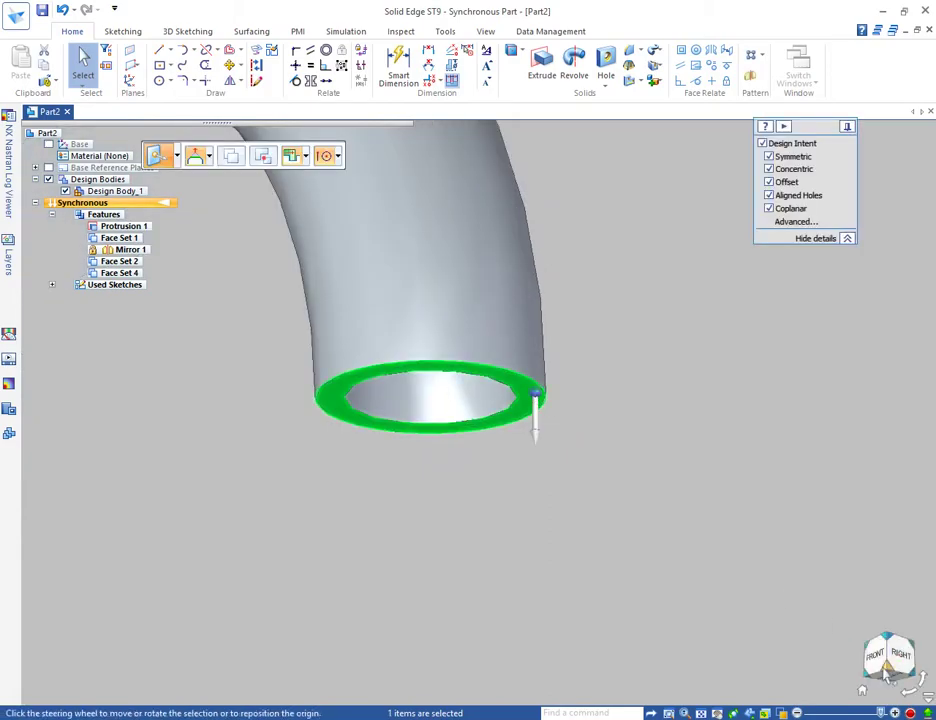
pyautogui.click(537, 395)
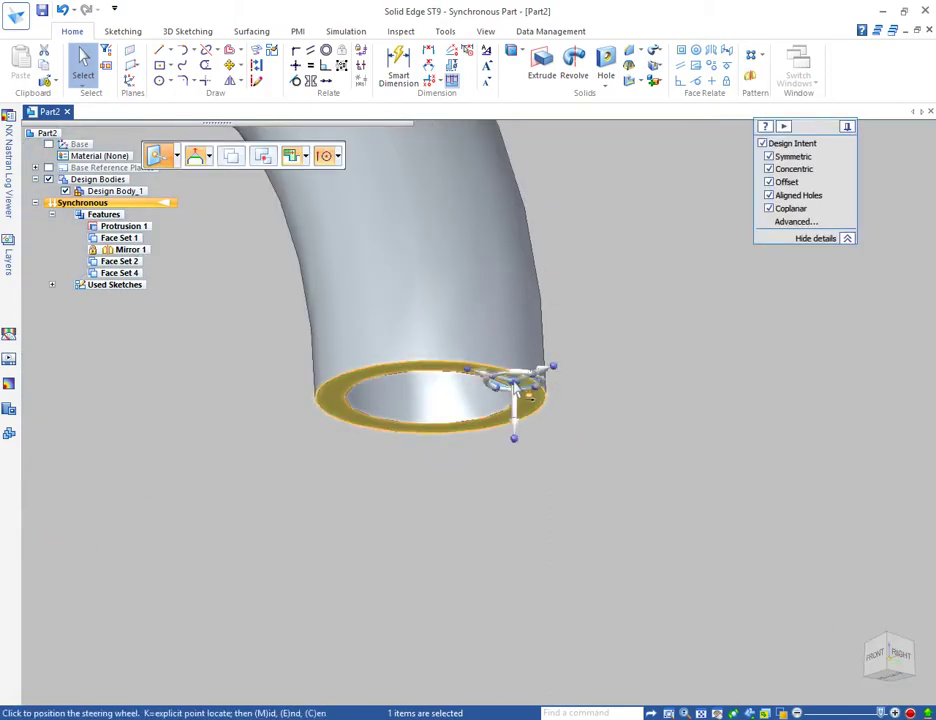
pyautogui.click(502, 388)
pyautogui.click(876, 657)
pyautogui.scroll(-2, 460, 576)
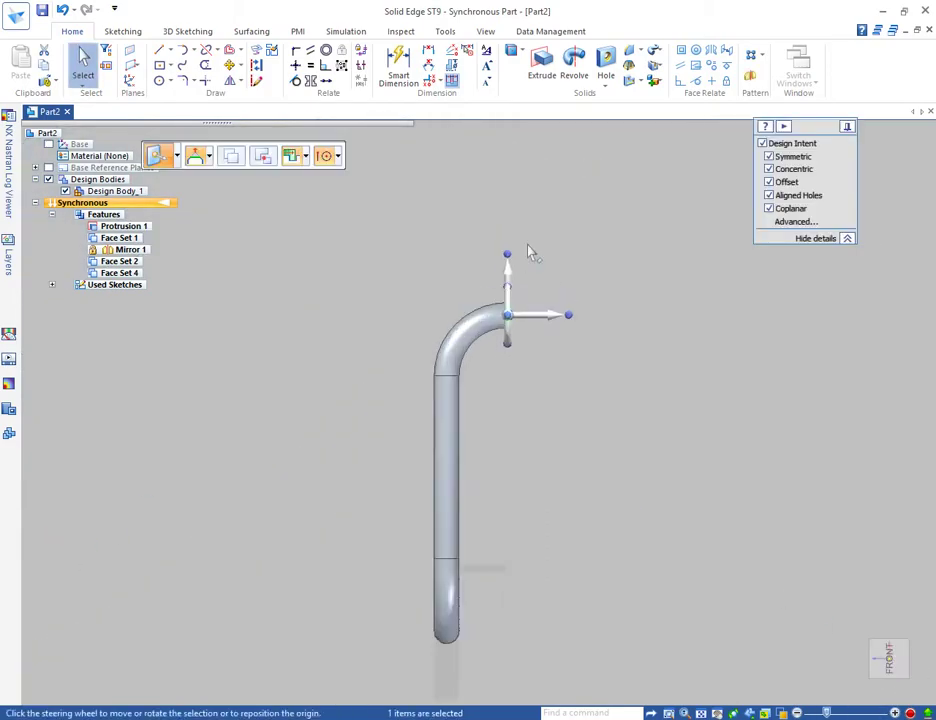
pyautogui.scroll(1, 529, 252)
pyautogui.click(908, 693)
pyautogui.moveTo(510, 382); pyautogui.dragTo(452, 468, button='middle')
pyautogui.scroll(-1, 452, 468)
pyautogui.scroll(2, 755, 465)
pyautogui.moveTo(755, 465); pyautogui.dragTo(699, 443, button='middle')
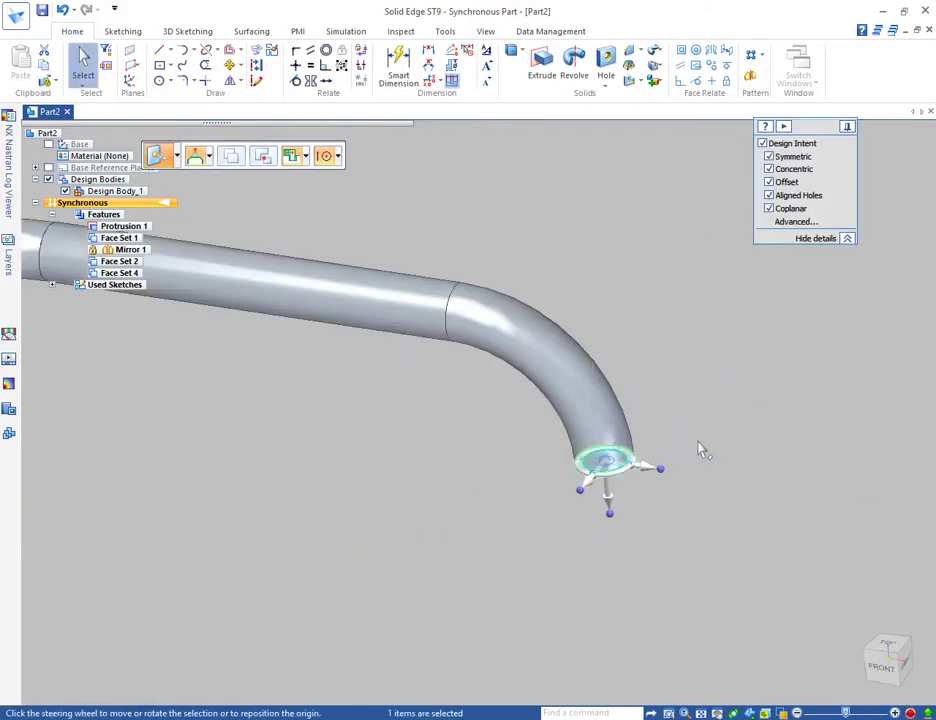
pyautogui.moveTo(612, 490); pyautogui.dragTo(641, 510, button='middle')
pyautogui.scroll(-3, 641, 510)
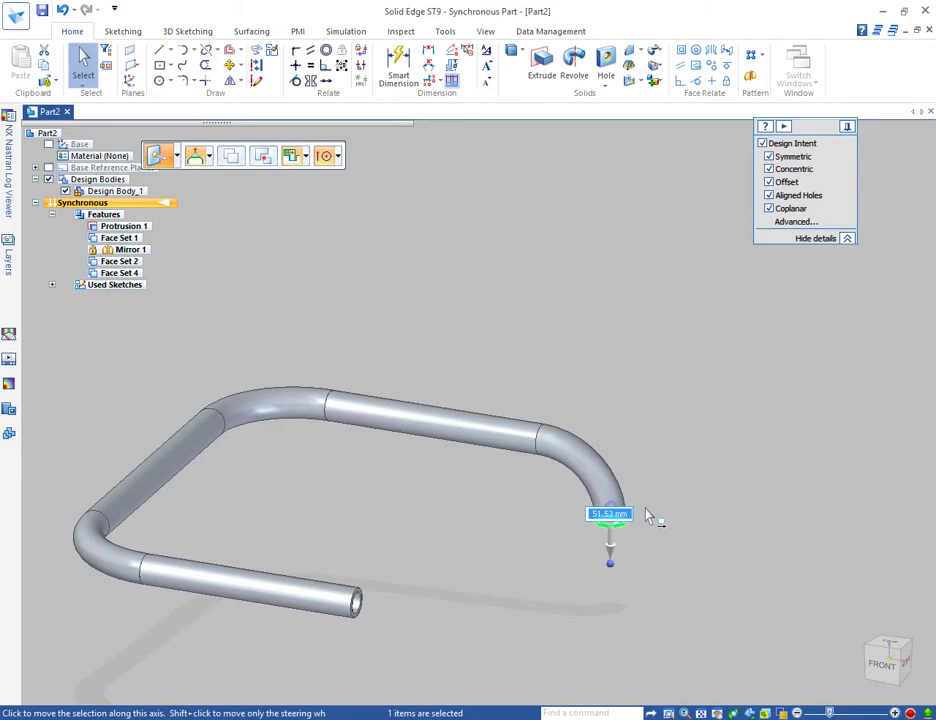
pyautogui.rightClick(646, 527)
pyautogui.click(884, 664)
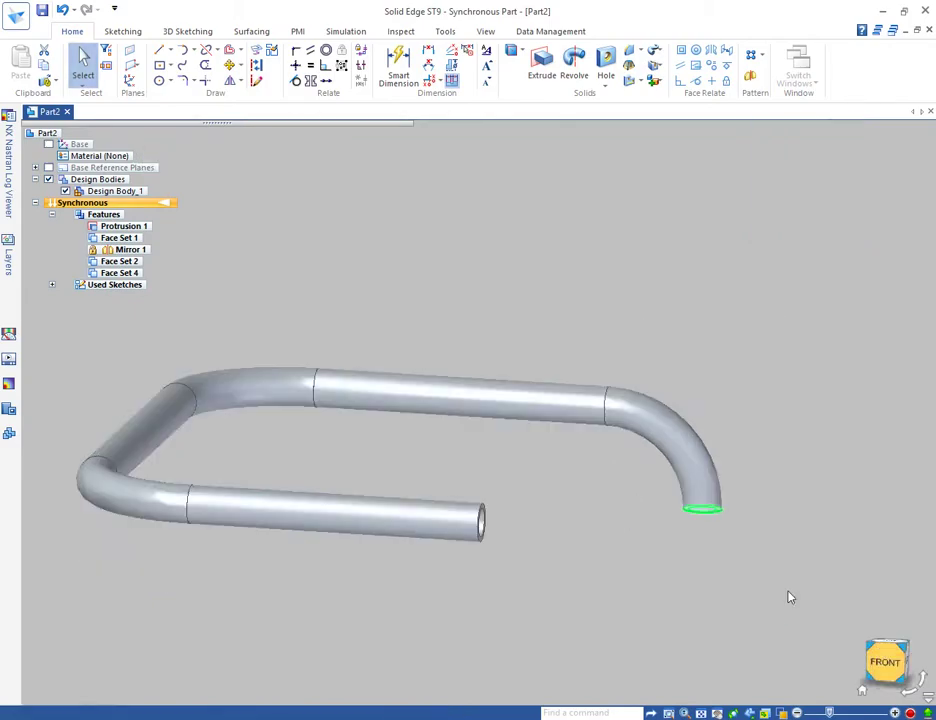
pyautogui.scroll(2, 628, 469)
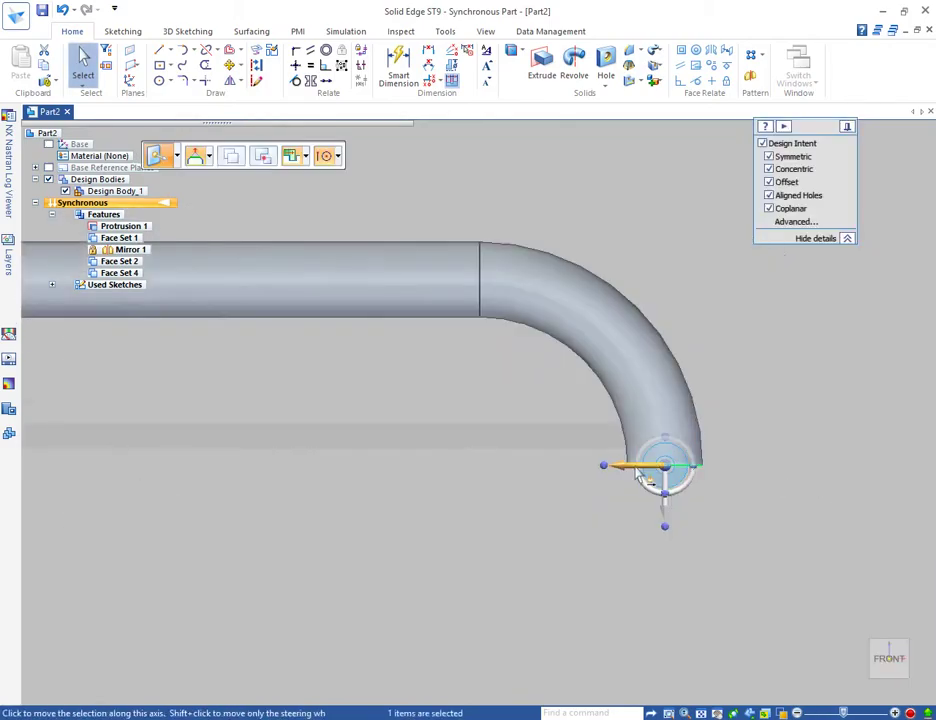
pyautogui.rightClick(697, 512)
pyautogui.moveTo(691, 512); pyautogui.dragTo(585, 418, button='middle')
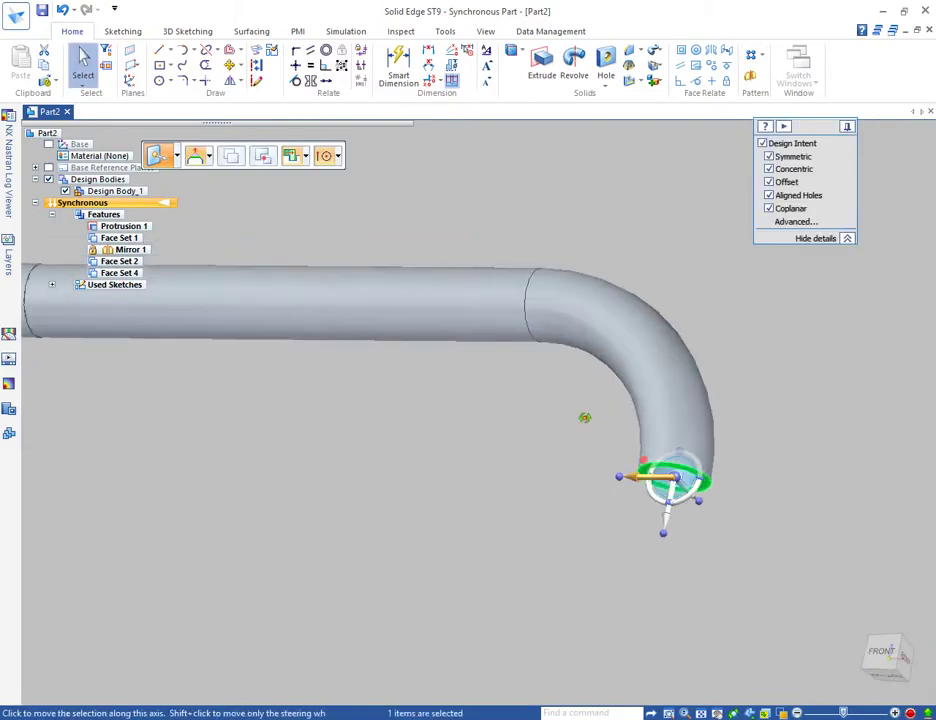
# Step: Extend the bend's end face 300 mm downward with the Lift option to form a straight leg
pyautogui.scroll(-2, 585, 418)
pyautogui.click(209, 157)
pyautogui.click(217, 207)
pyautogui.click(634, 497)
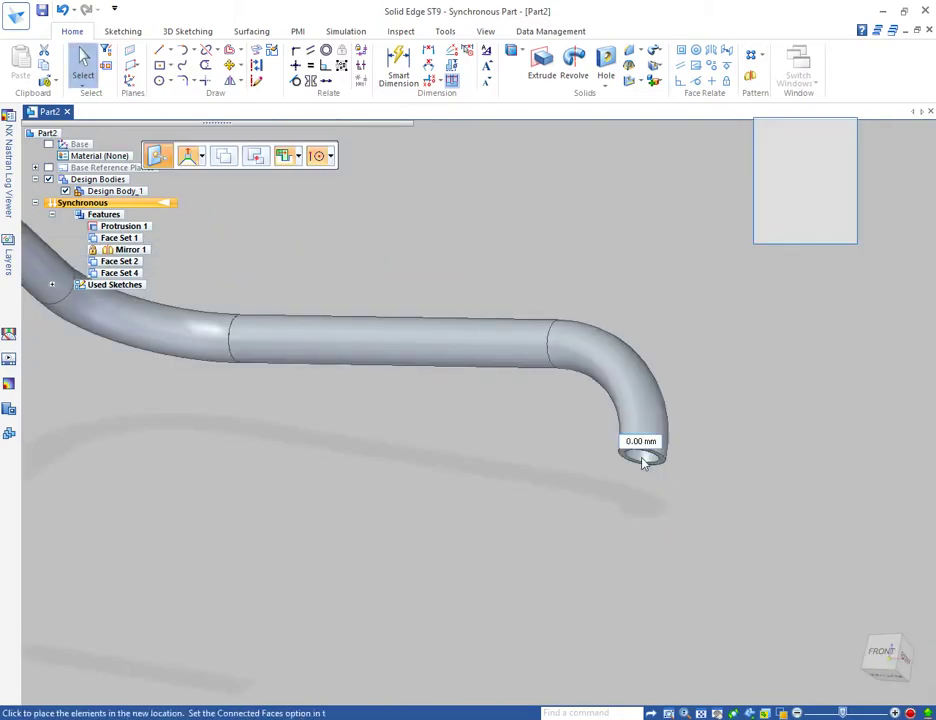
pyautogui.write('300')
pyautogui.press('Return')
pyautogui.scroll(-5, 389, 312)
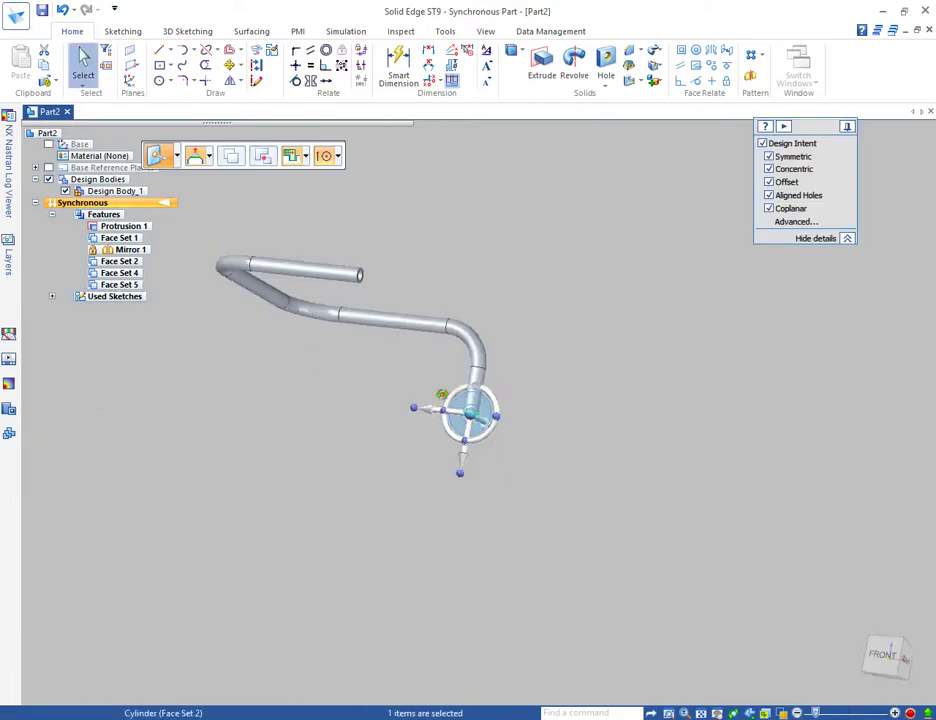
pyautogui.moveTo(389, 312); pyautogui.dragTo(420, 347, button='middle')
pyautogui.press('Escape')
# Step: Try to rotate the rear downward bend together with its straight leg using the steering wheel
pyautogui.scroll(2, 416, 340)
pyautogui.moveTo(518, 440); pyautogui.dragTo(480, 428, button='middle')
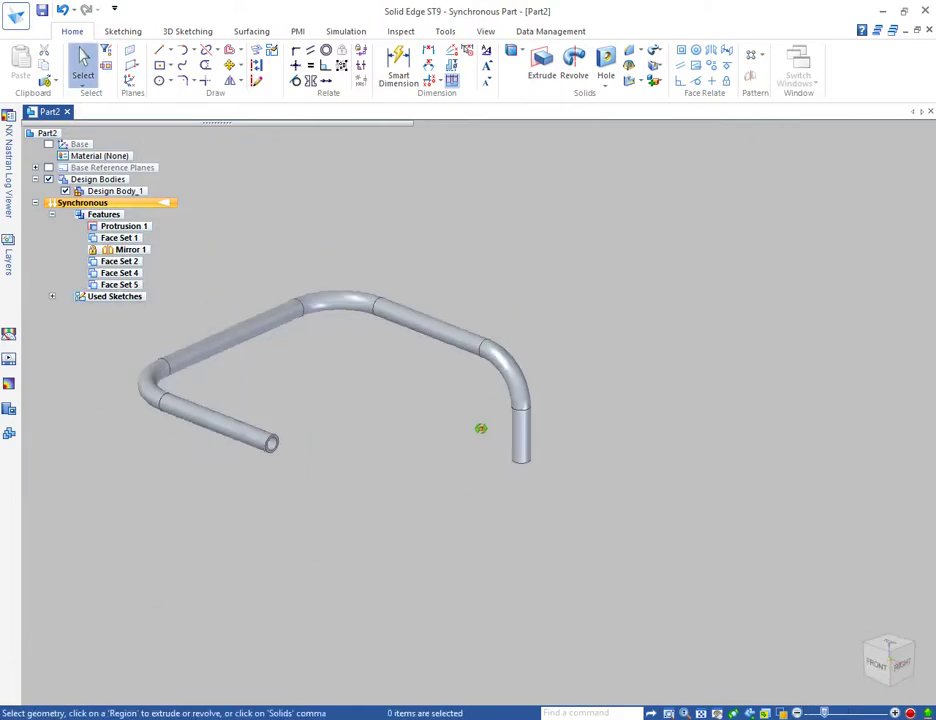
pyautogui.moveTo(570, 481); pyautogui.dragTo(562, 439, button='middle')
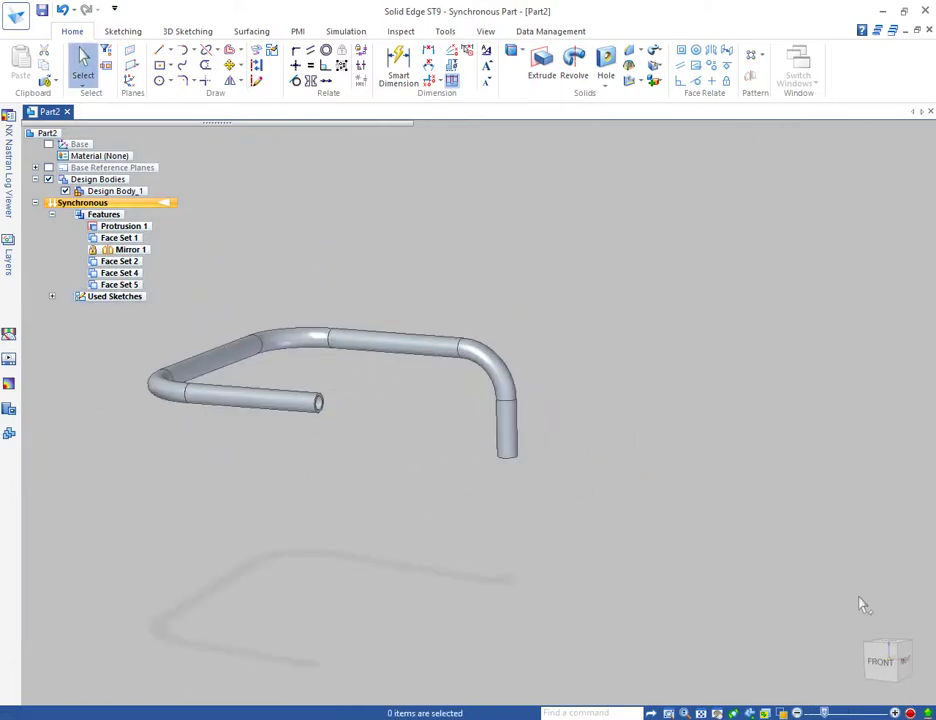
pyautogui.click(881, 662)
pyautogui.scroll(-5, 420, 407)
pyautogui.scroll(2, 637, 408)
pyautogui.moveTo(535, 314); pyautogui.dragTo(604, 318, button='middle')
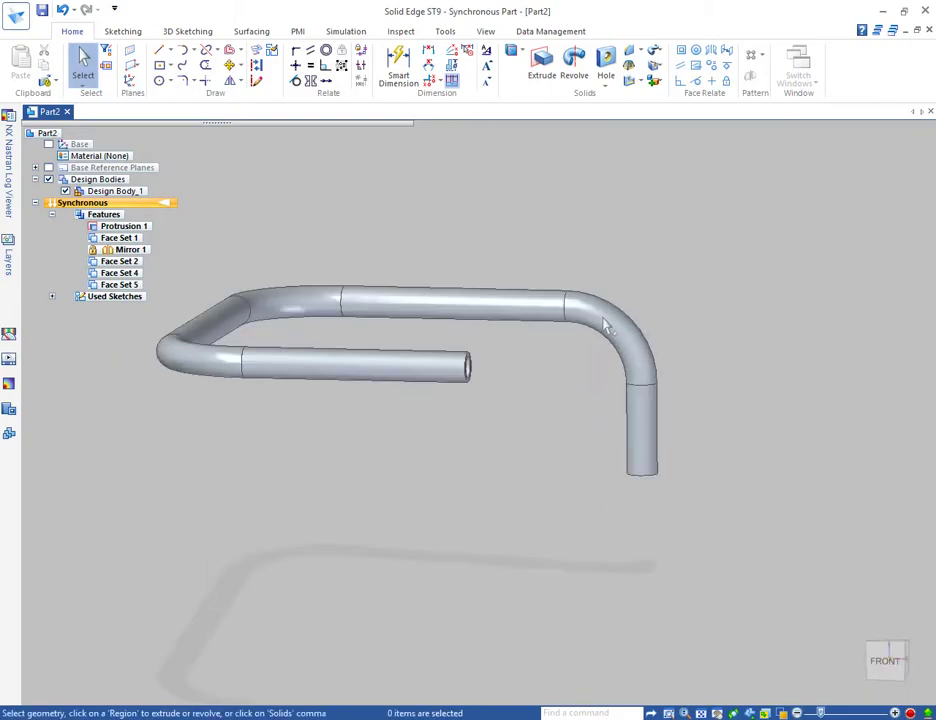
pyautogui.click(604, 318)
pyautogui.click(605, 317)
pyautogui.keyDown('ctrl'); pyautogui.click(641, 420); pyautogui.keyUp('ctrl')
pyautogui.click(585, 357)
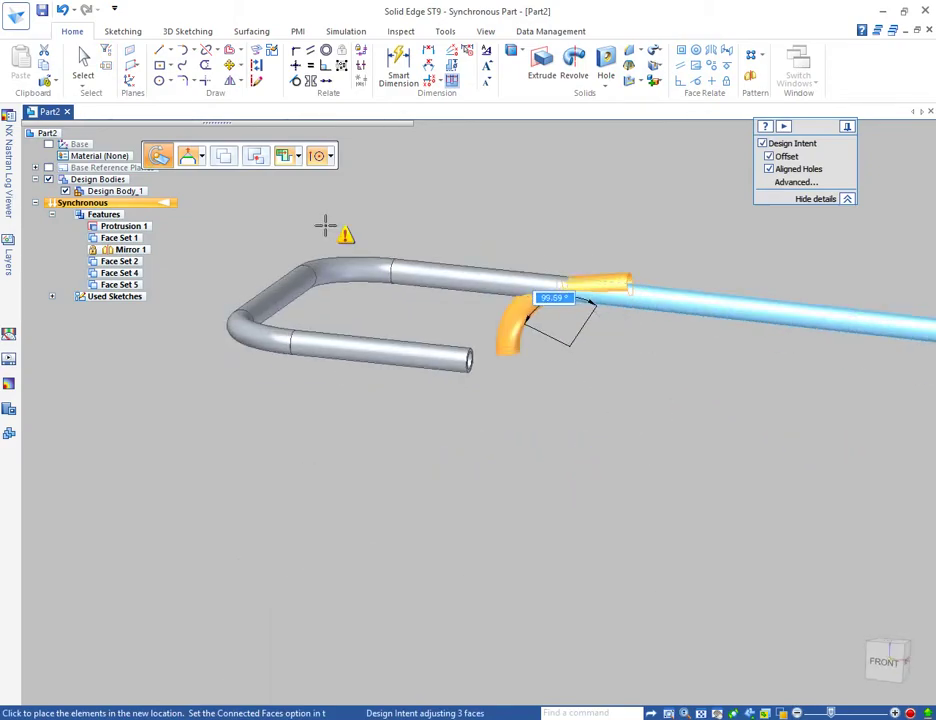
pyautogui.press('Escape')
pyautogui.click(886, 661)
pyautogui.scroll(2, 470, 345)
pyautogui.scroll(-2, 495, 341)
pyautogui.scroll(2, 592, 330)
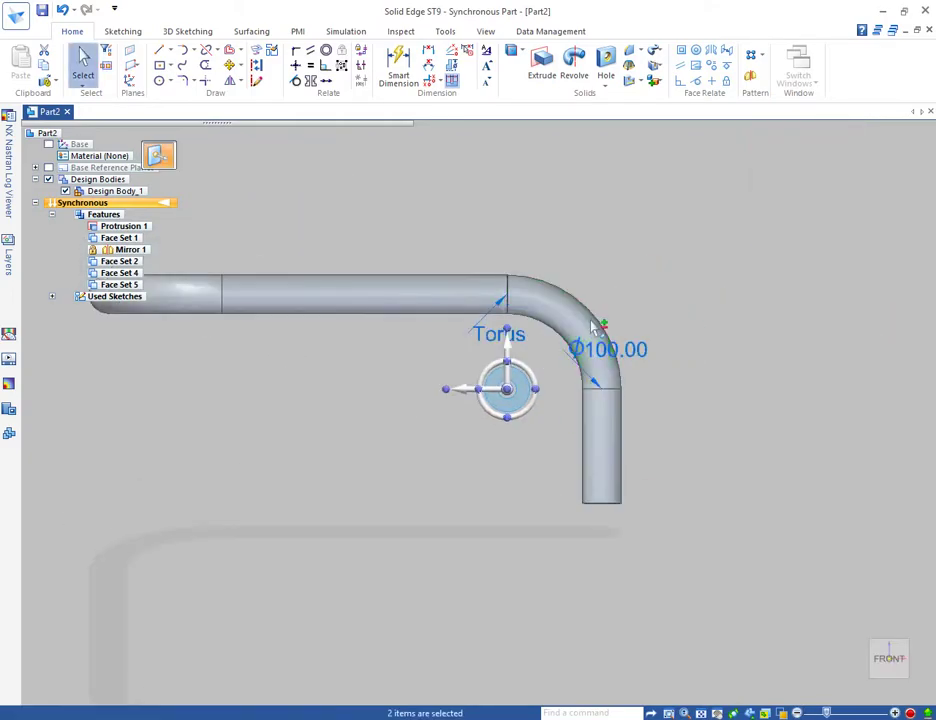
pyautogui.press('Escape')
# Step: Dimension the length of the straight cross pipe between the two corner bends in isometric view
pyautogui.hotkey('ctrl', 'i')
pyautogui.click(411, 221)
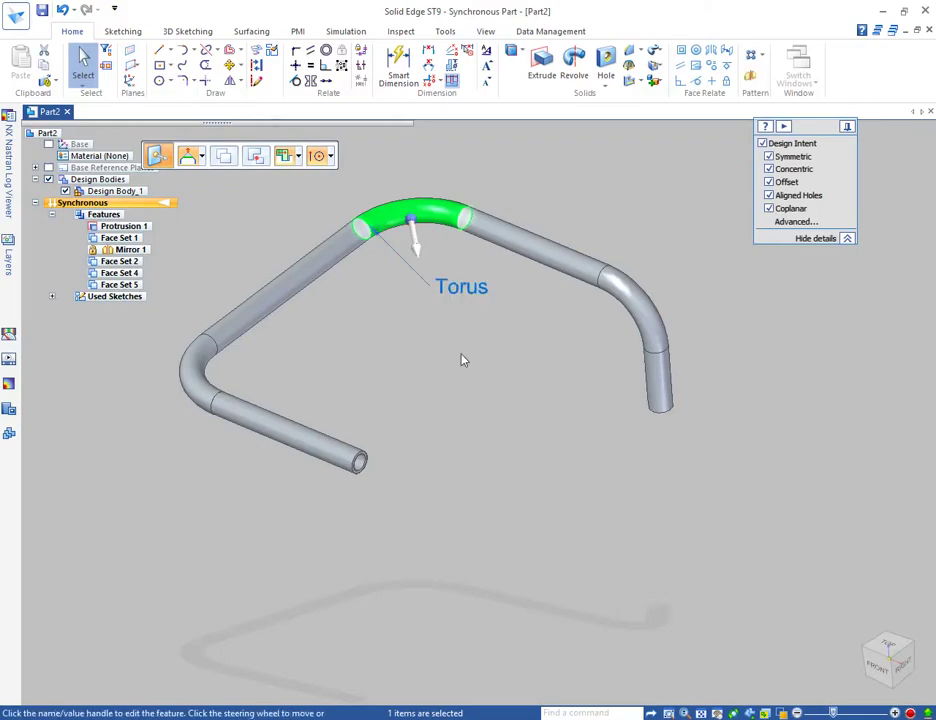
pyautogui.press('Escape')
pyautogui.click(398, 68)
pyautogui.click(212, 341)
pyautogui.click(262, 246)
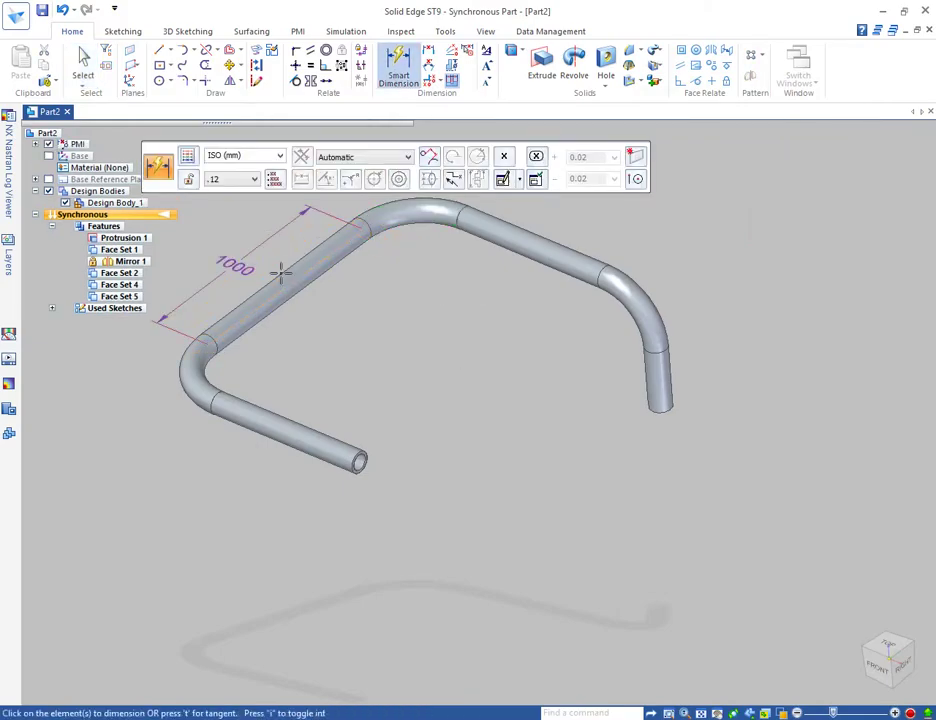
# Step: Set the major diameter of the rear corner bend's torus to 400 mm
pyautogui.press('Escape')
pyautogui.hotkey('ctrl', 'i')
pyautogui.click(389, 238)
pyautogui.click(417, 298)
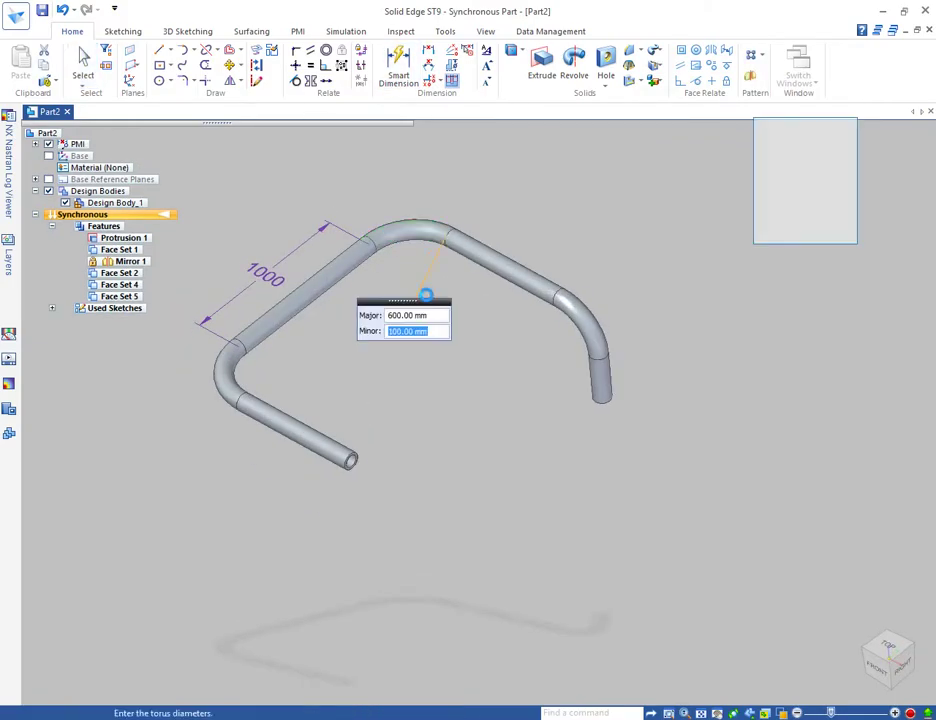
pyautogui.write('400')
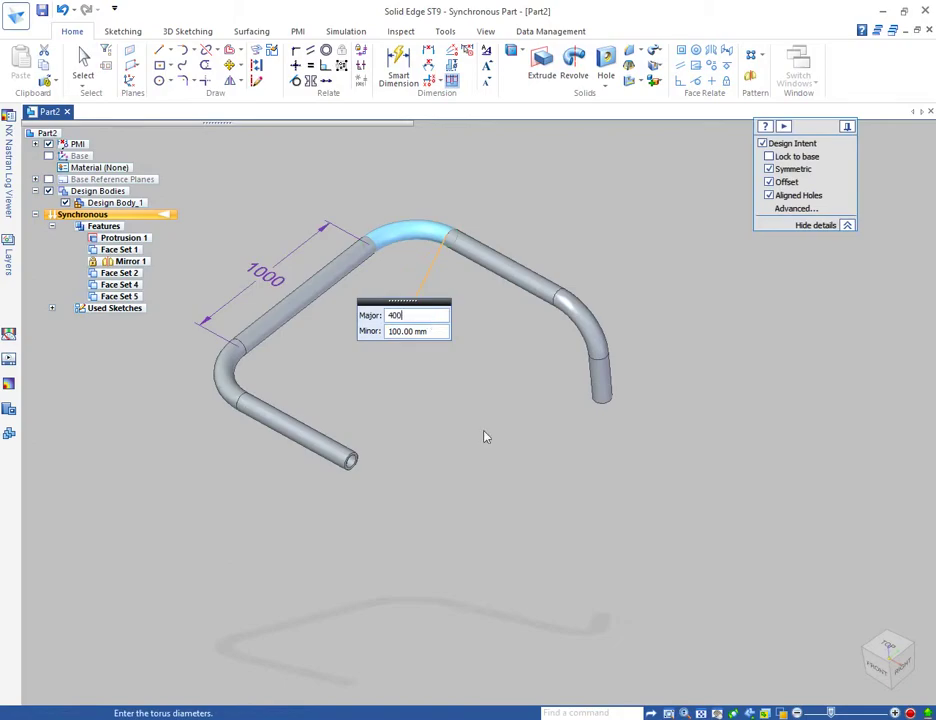
pyautogui.press('Return')
# Step: Set the rear corner bend's major diameter to 600 mm
pyautogui.click(520, 309)
pyautogui.click(541, 326)
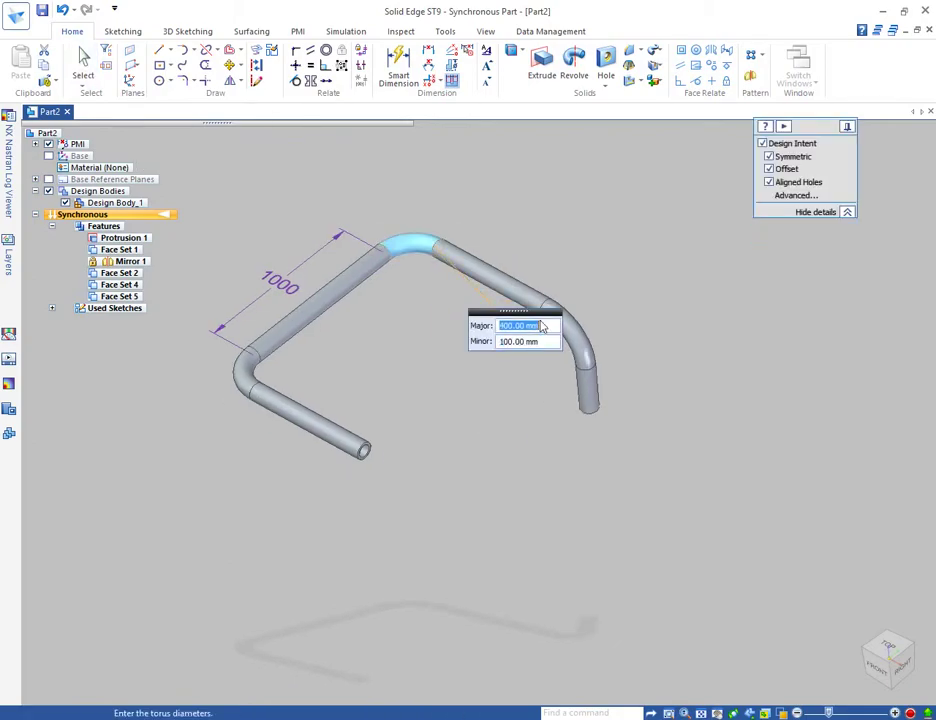
pyautogui.write('600')
pyautogui.press('Return')
pyautogui.press('Escape')
# Step: Move the rear half of the frame 300 mm inward in top view, shortening the straight cross pipe between the corner bends
pyautogui.moveTo(324, 364); pyautogui.dragTo(511, 318, button='middle')
pyautogui.click(886, 648)
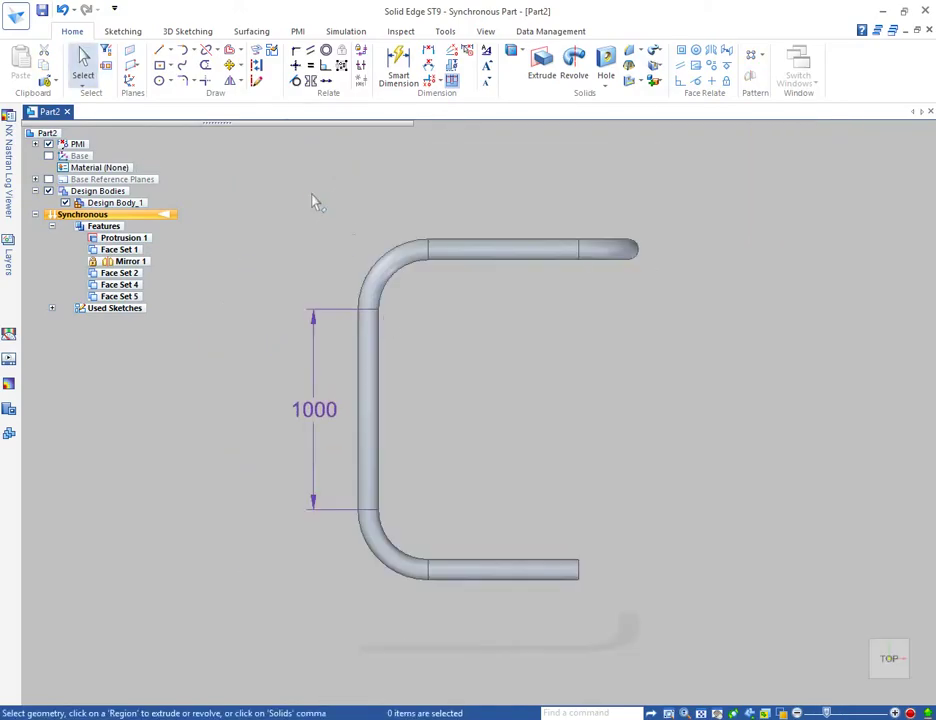
pyautogui.moveTo(313, 201); pyautogui.dragTo(725, 334)
pyautogui.click(633, 242)
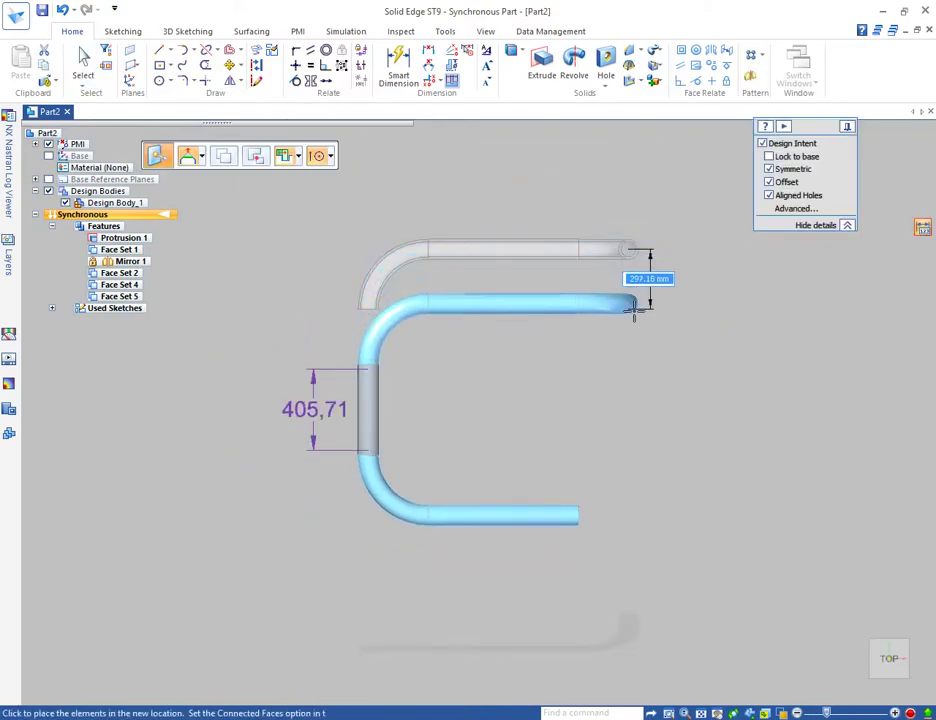
pyautogui.write('300')
pyautogui.press('Return')
pyautogui.press('Escape')
# Step: Open the major and minor diameters of the rear downward bend without changing them
pyautogui.moveTo(658, 372); pyautogui.dragTo(525, 390, button='middle')
pyautogui.scroll(2, 384, 307)
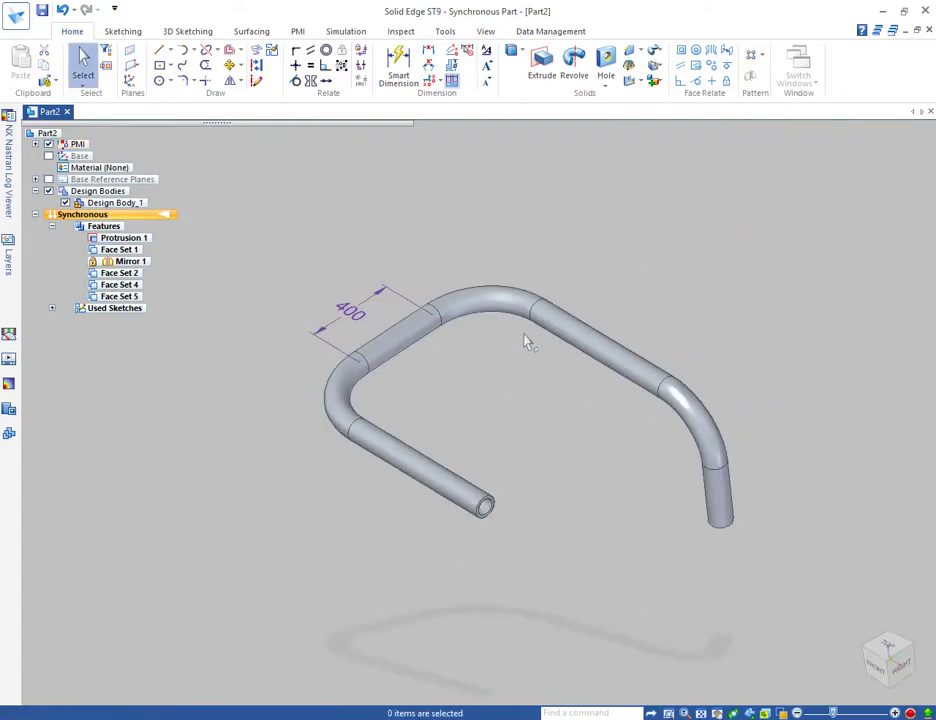
pyautogui.moveTo(524, 340); pyautogui.dragTo(580, 316, button='middle')
pyautogui.click(714, 398)
pyautogui.click(698, 343)
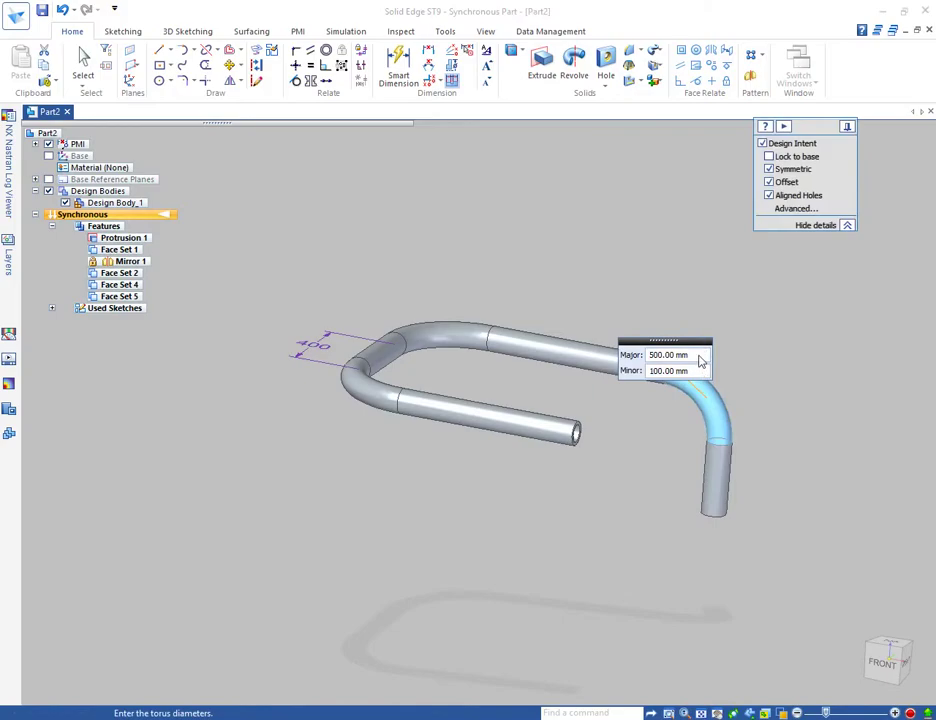
pyautogui.moveTo(696, 345); pyautogui.dragTo(755, 302)
pyautogui.press('Escape')
pyautogui.moveTo(817, 487); pyautogui.dragTo(733, 545, button='middle')
pyautogui.scroll(-3, 667, 411)
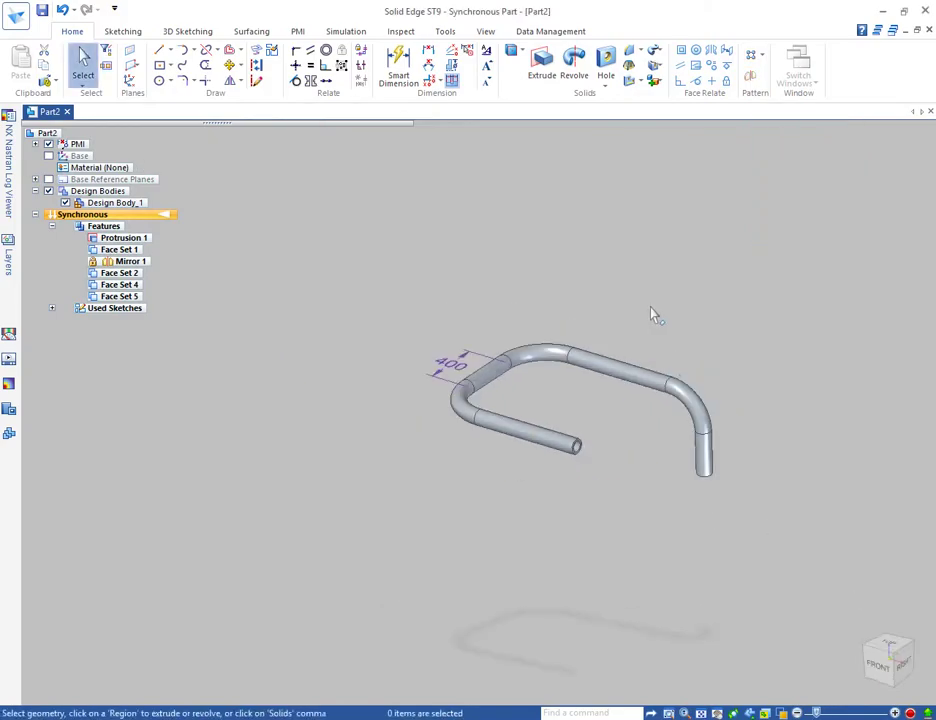
# Step: Select the pipe sections and bends together to examine their value handles, and open the downward bend's torus diameters
pyautogui.click(648, 376)
pyautogui.press('space')
pyautogui.click(704, 411)
pyautogui.click(708, 461)
pyautogui.scroll(2, 722, 361)
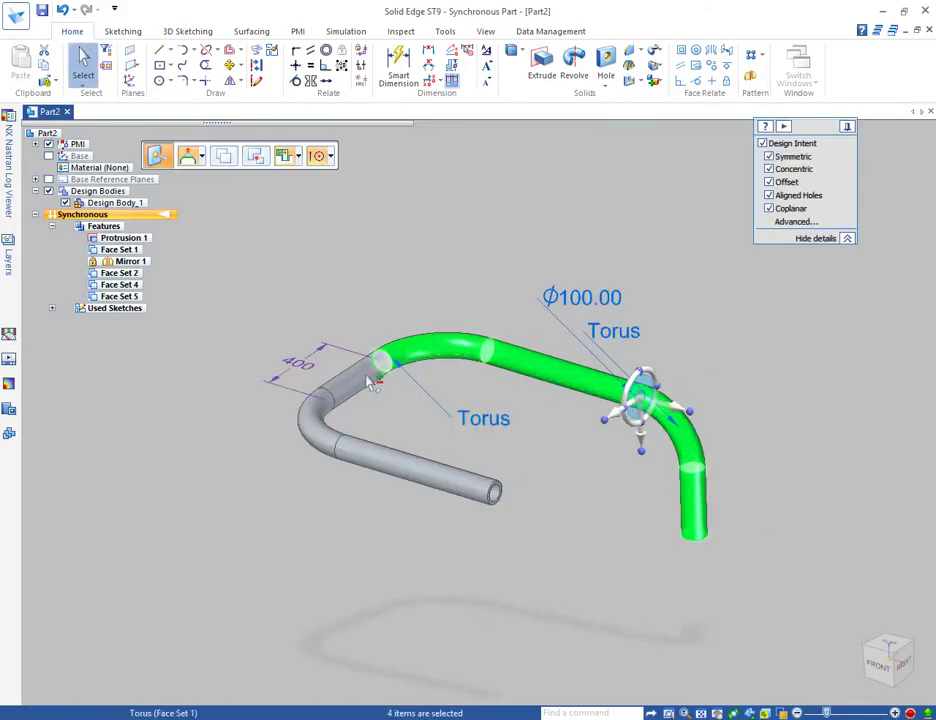
pyautogui.click(309, 436)
pyautogui.click(370, 461)
pyautogui.moveTo(474, 428); pyautogui.dragTo(462, 448, button='middle')
pyautogui.click(622, 350)
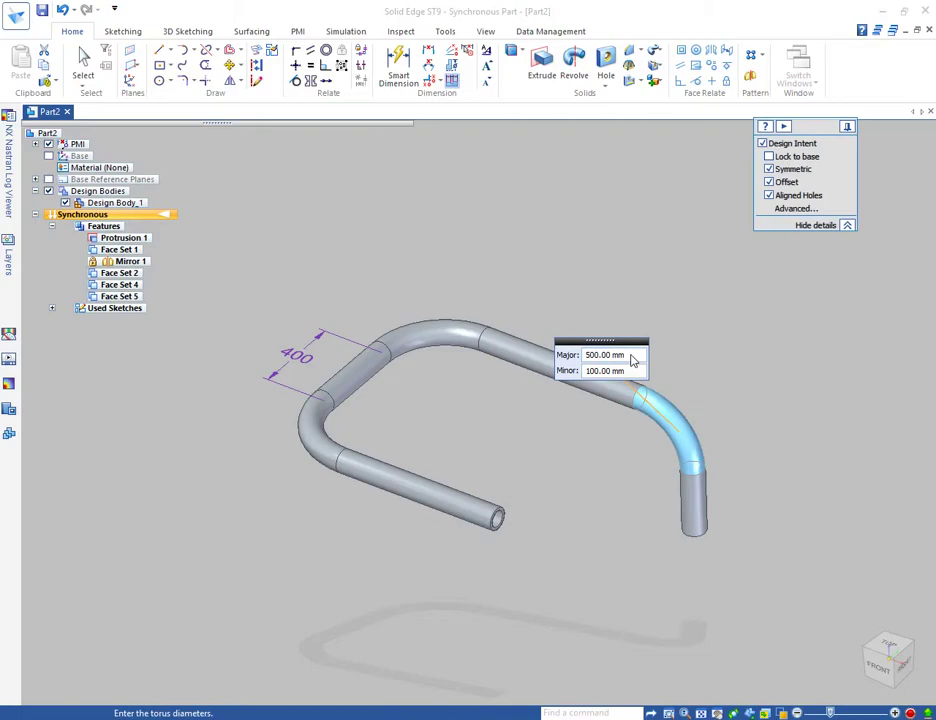
pyautogui.moveTo(604, 341); pyautogui.dragTo(669, 298)
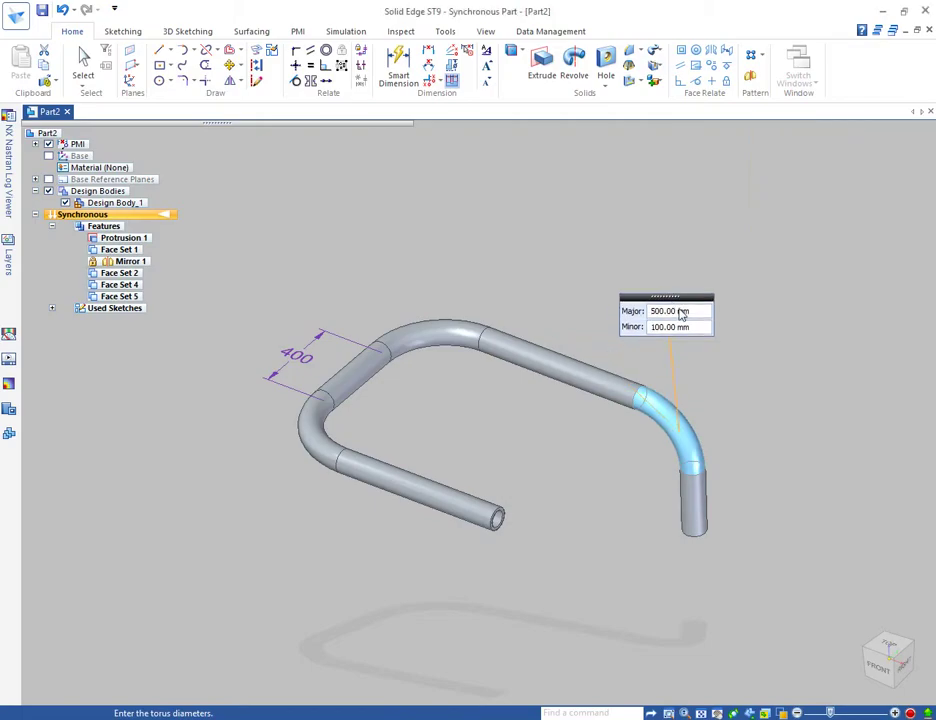
pyautogui.press('Escape')
# Step: Set the major diameter of the rear downward bend to 400 mm
pyautogui.moveTo(759, 439); pyautogui.dragTo(712, 410, button='middle')
pyautogui.click(640, 374)
pyautogui.moveTo(640, 376); pyautogui.dragTo(668, 422, button='middle')
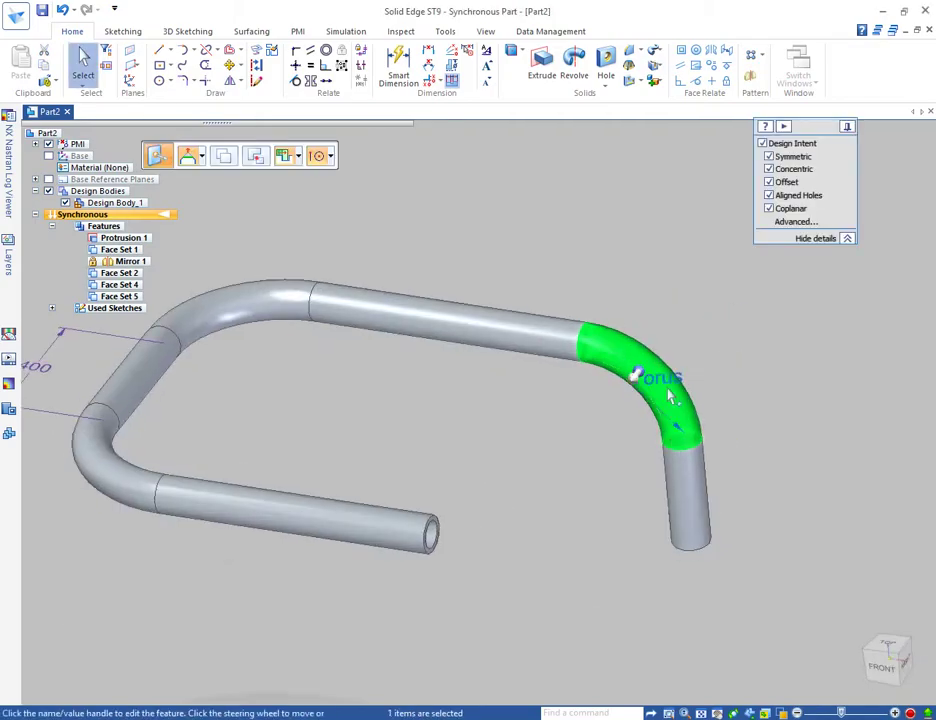
pyautogui.click(671, 378)
pyautogui.press('Escape')
pyautogui.click(638, 370)
# Step: Set the major diameter of the rear downward bend to 600 mm
pyautogui.moveTo(578, 410); pyautogui.dragTo(465, 330, button='middle')
pyautogui.click(606, 334)
pyautogui.click(608, 356)
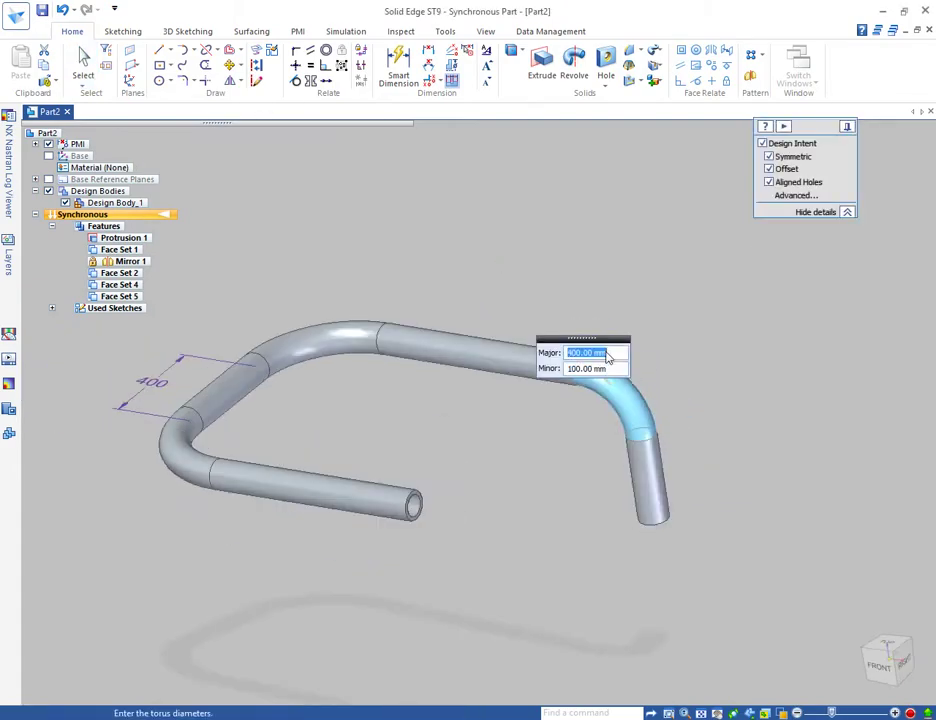
pyautogui.write('600')
pyautogui.press('Return')
pyautogui.scroll(-3, 433, 417)
pyautogui.press('Escape')
# Step: Mirror the rear downward bend and its straight leg onto the open front pipe about the vertical base reference plane
pyautogui.moveTo(433, 417); pyautogui.dragTo(510, 453, button='middle')
pyautogui.scroll(2, 510, 453)
pyautogui.click(658, 378)
pyautogui.keyDown('ctrl'); pyautogui.click(698, 520); pyautogui.keyUp('ctrl')
pyautogui.scroll(-1, 696, 512)
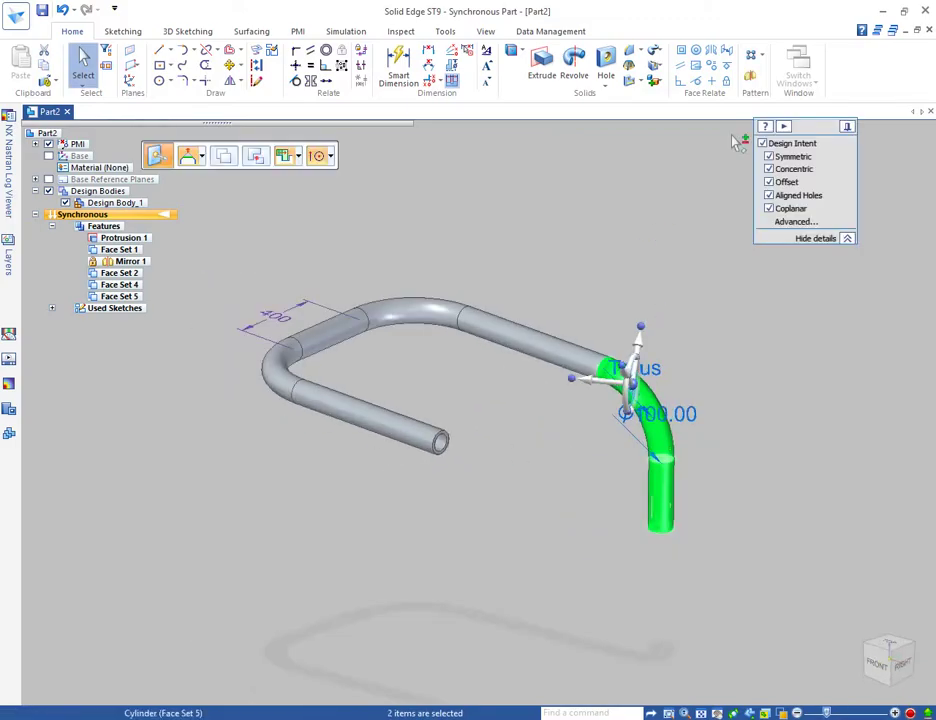
pyautogui.click(750, 76)
pyautogui.scroll(-2, 337, 309)
pyautogui.moveTo(337, 309); pyautogui.dragTo(314, 305, button='middle')
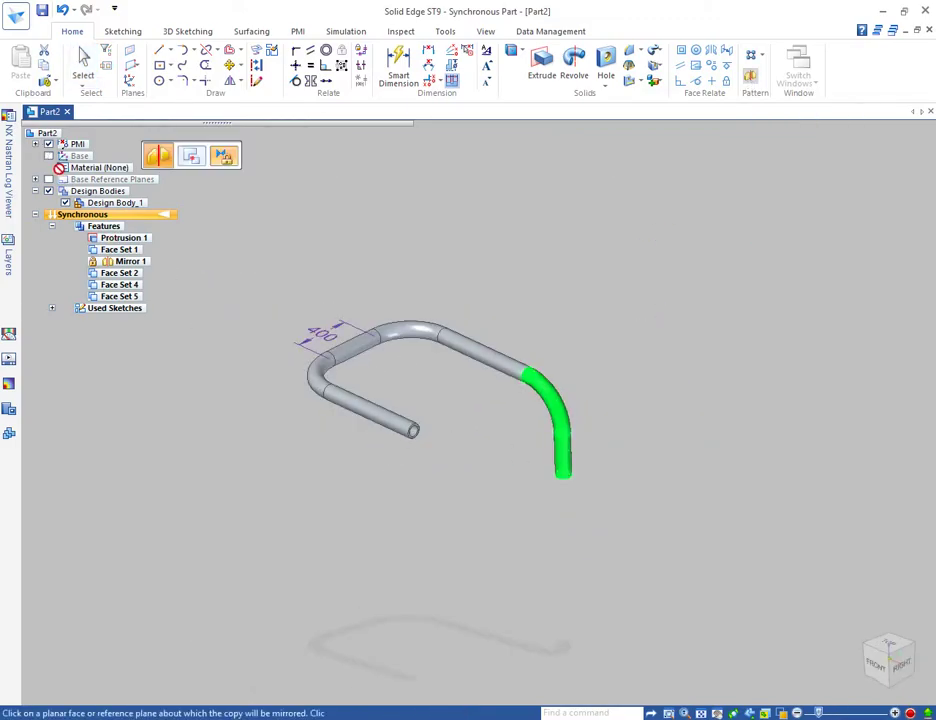
pyautogui.scroll(5, 360, 367)
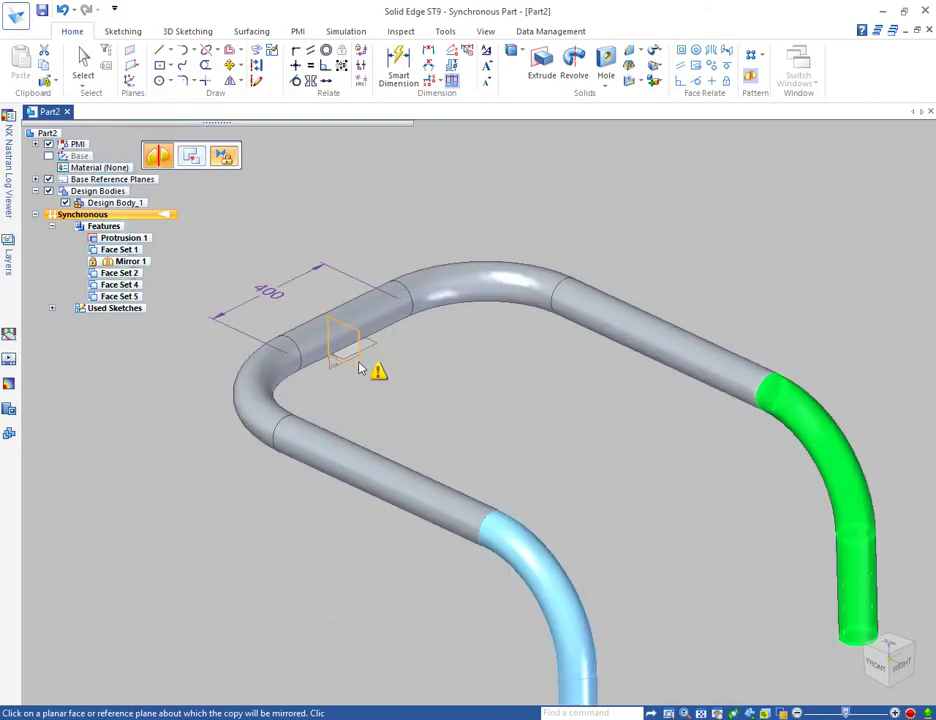
pyautogui.click(359, 366)
pyautogui.press('Escape')
# Step: Undo the mirror and repeat it for the same bend and leg about the vertical base reference plane
pyautogui.scroll(-3, 528, 388)
pyautogui.moveTo(530, 390); pyautogui.dragTo(600, 465, button='middle')
pyautogui.hotkey('ctrl', 'z')
pyautogui.click(753, 79)
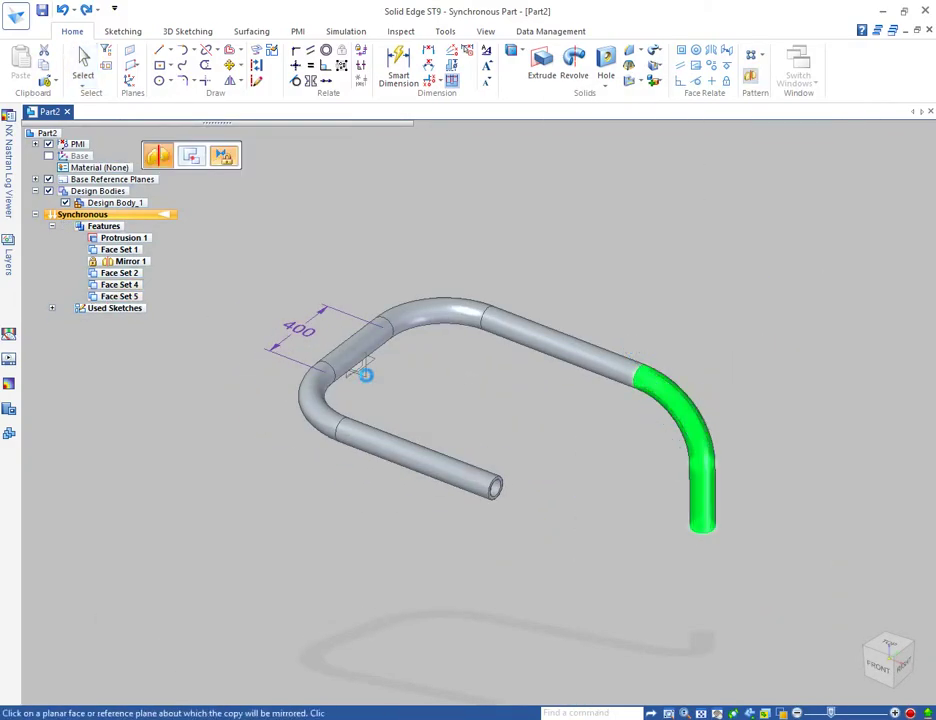
pyautogui.click(361, 369)
pyautogui.press('Escape')
# Step: Rotate the rear downward bend and leg outward by 45 degrees about the bend's centre with the steering wheel
pyautogui.scroll(-3, 528, 420)
pyautogui.moveTo(528, 420)
pyautogui.mouseDown(button='middle')
pyautogui.moveTo(487, 275)
pyautogui.moveTo(545, 420)
pyautogui.mouseUp(button='middle')
pyautogui.click(882, 666)
pyautogui.scroll(-3, 403, 422)
pyautogui.moveTo(520, 370); pyautogui.dragTo(497, 423, button='middle')
pyautogui.scroll(3, 503, 405)
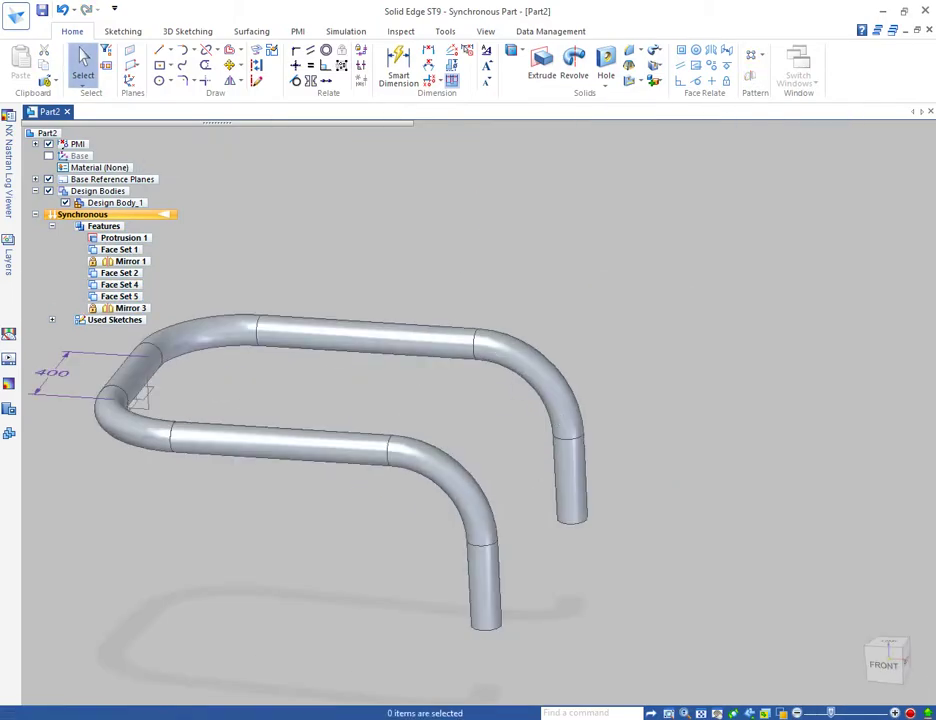
pyautogui.moveTo(651, 570); pyautogui.dragTo(652, 568)
pyautogui.click(576, 527)
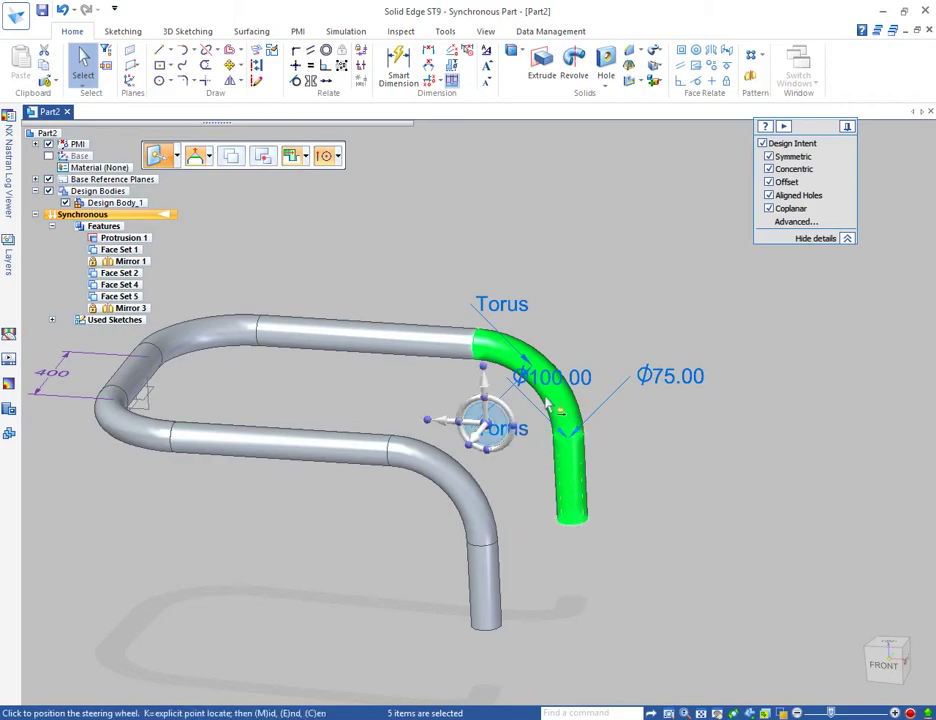
pyautogui.click(512, 452)
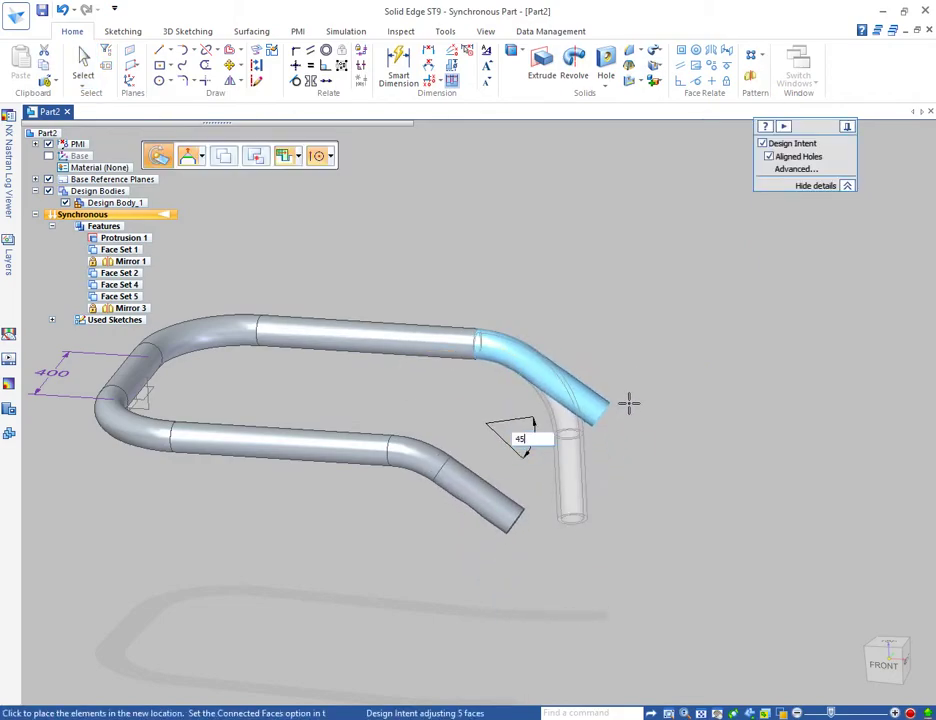
pyautogui.press('Return')
pyautogui.press('Escape')
# Step: Undo the 45-degree rotation of the downward bend and leg
pyautogui.moveTo(612, 515); pyautogui.dragTo(600, 348, button='middle')
pyautogui.scroll(3, 538, 331)
pyautogui.scroll(-3, 545, 339)
pyautogui.moveTo(545, 339); pyautogui.dragTo(497, 466, button='middle')
pyautogui.hotkey('ctrl', 'z')
# Step: Rotate the rear bend and leg outward about 45 degrees around the bend's centre with the steering wheel
pyautogui.moveTo(464, 326); pyautogui.dragTo(604, 604)
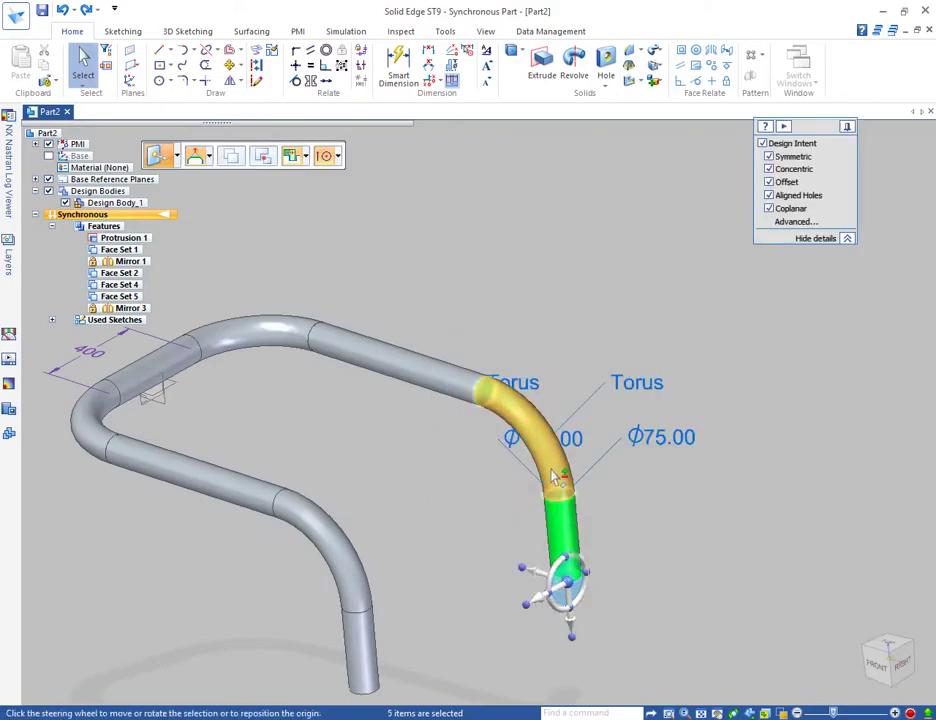
pyautogui.click(568, 583)
pyautogui.click(515, 490)
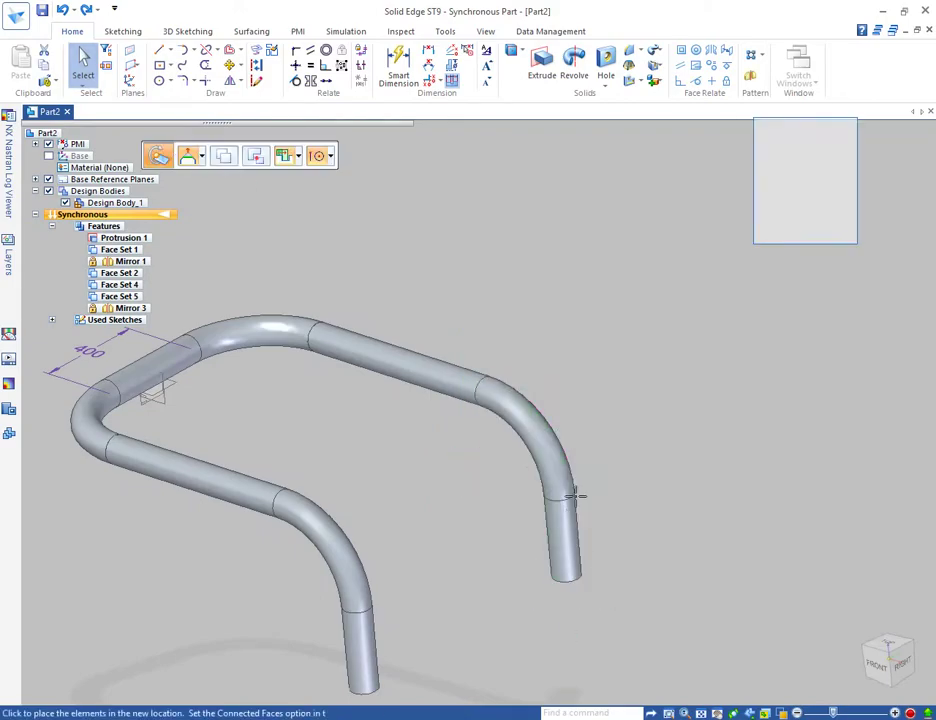
pyautogui.moveTo(612, 377); pyautogui.dragTo(631, 250, button='middle')
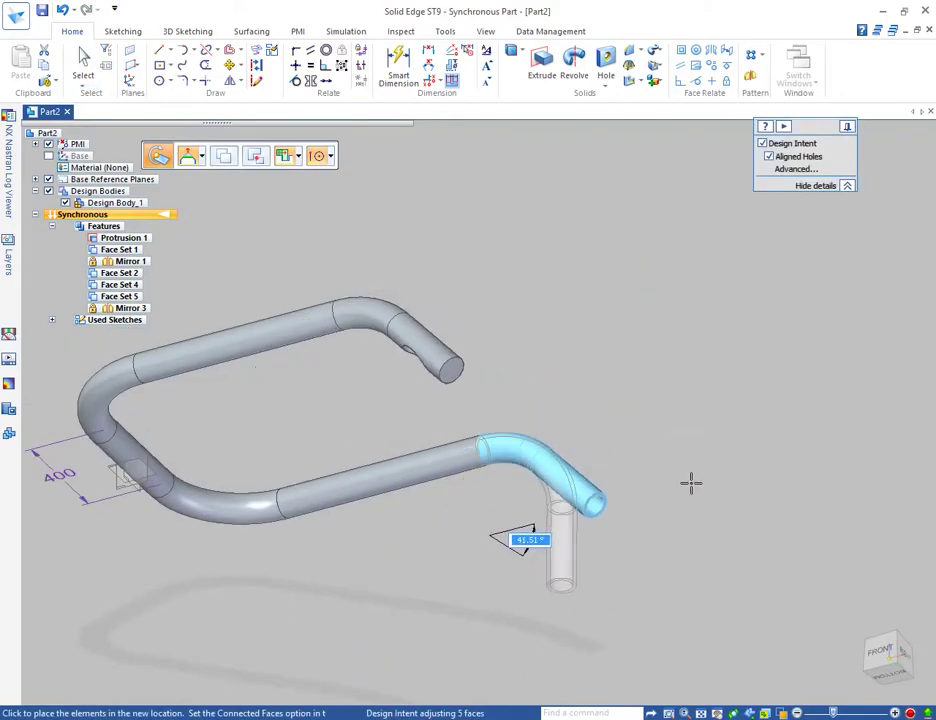
pyautogui.click(707, 416)
pyautogui.press('Escape')
# Step: Delete the Mirror 3 feature together with its mirrored bend and leg
pyautogui.moveTo(447, 326); pyautogui.dragTo(391, 508, button='middle')
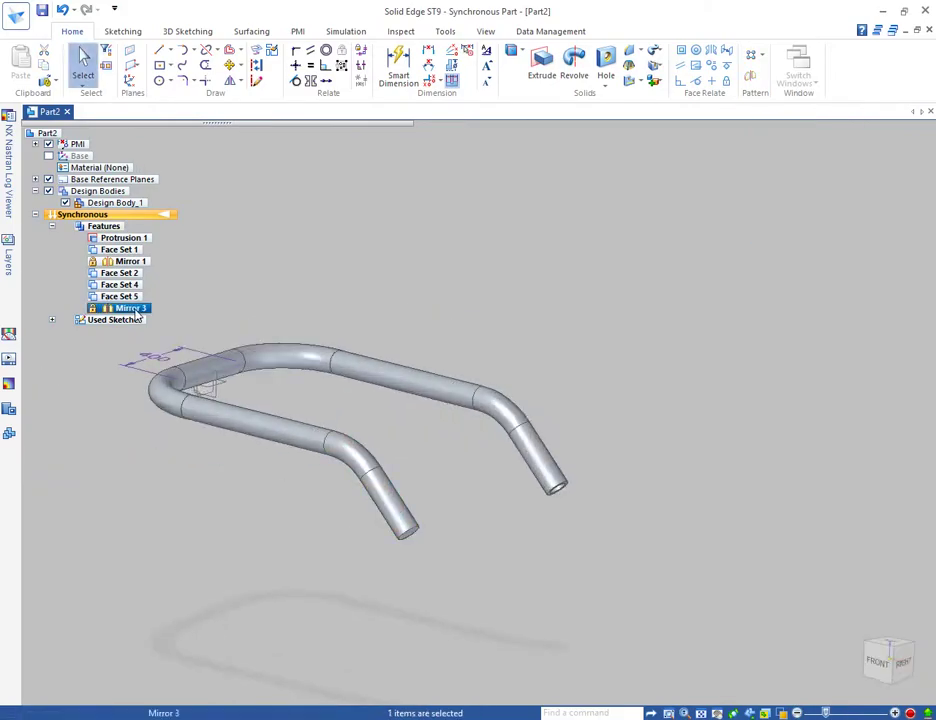
pyautogui.press('Delete')
pyautogui.moveTo(521, 511); pyautogui.dragTo(494, 499, button='middle')
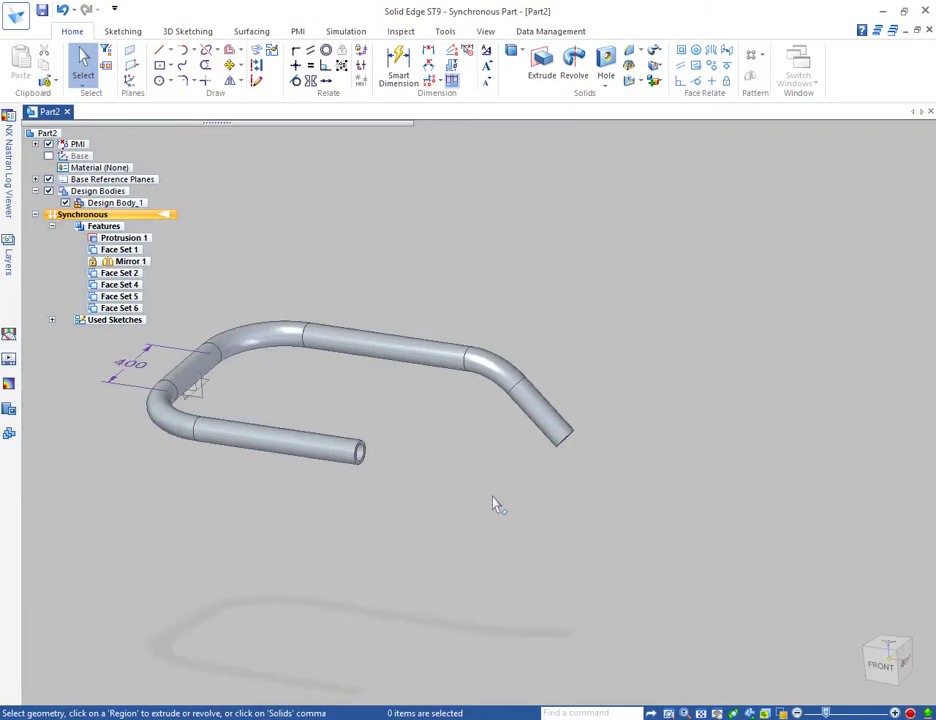
# Step: Try to delete the Mirror 1 feature, and undo the deletion
pyautogui.click(129, 261)
pyautogui.press('Delete')
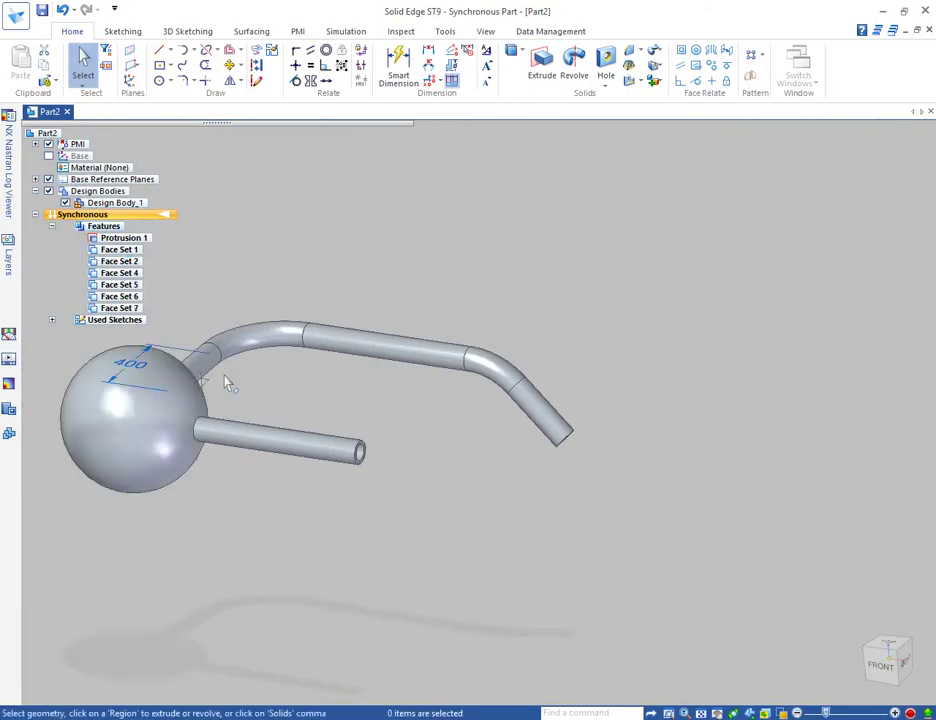
pyautogui.hotkey('ctrl', 'z')
# Step: Delete the front corner bend and its attached straight pipe in top view
pyautogui.click(877, 652)
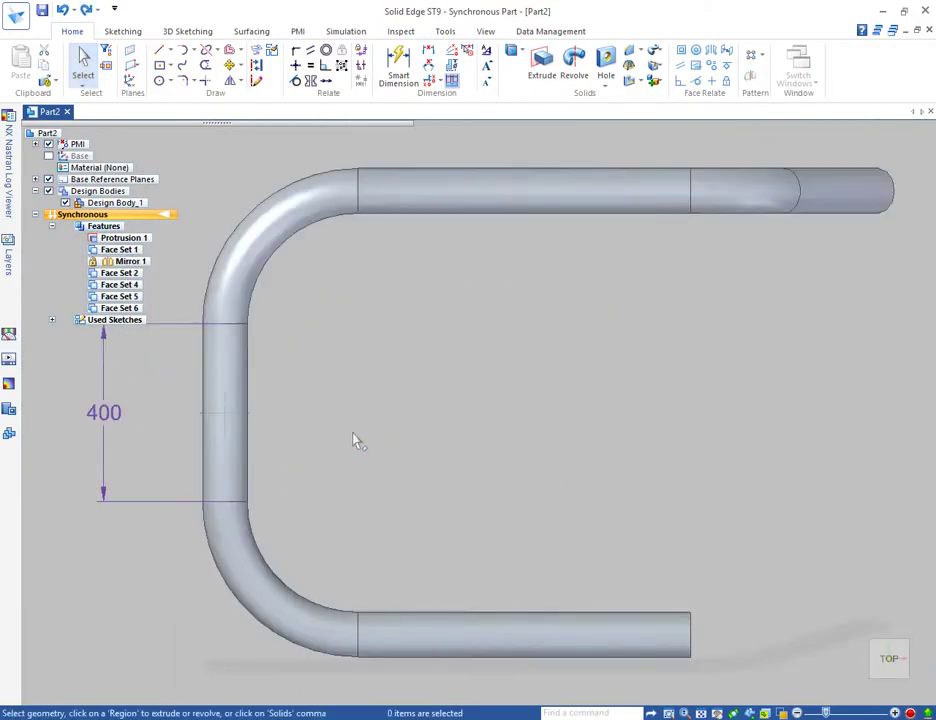
pyautogui.scroll(-3, 332, 434)
pyautogui.moveTo(225, 465); pyautogui.dragTo(631, 578)
pyautogui.press('Delete')
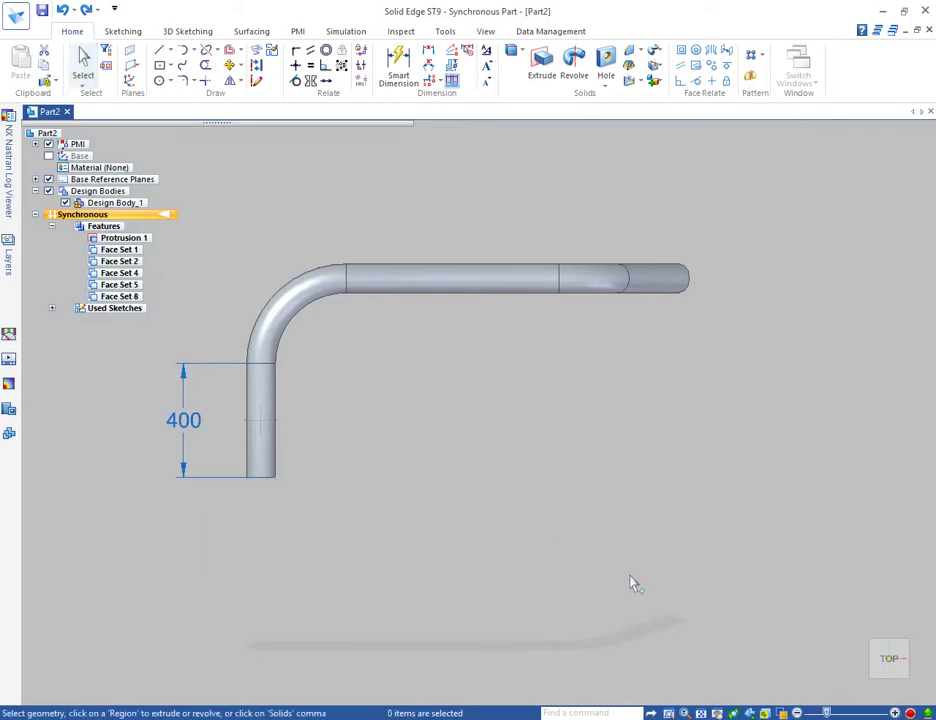
# Step: Delete the cross pipe's length dimension in isometric view and hide the base reference planes
pyautogui.click(857, 694)
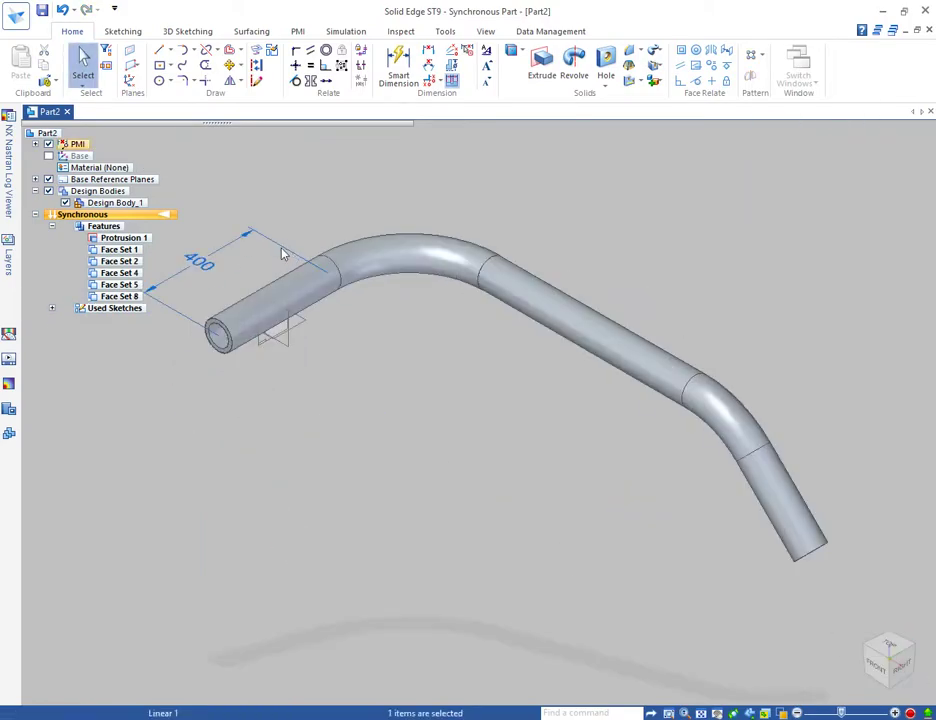
pyautogui.press('Delete')
pyautogui.middleClick(350, 412)
pyautogui.middleClick(350, 412)
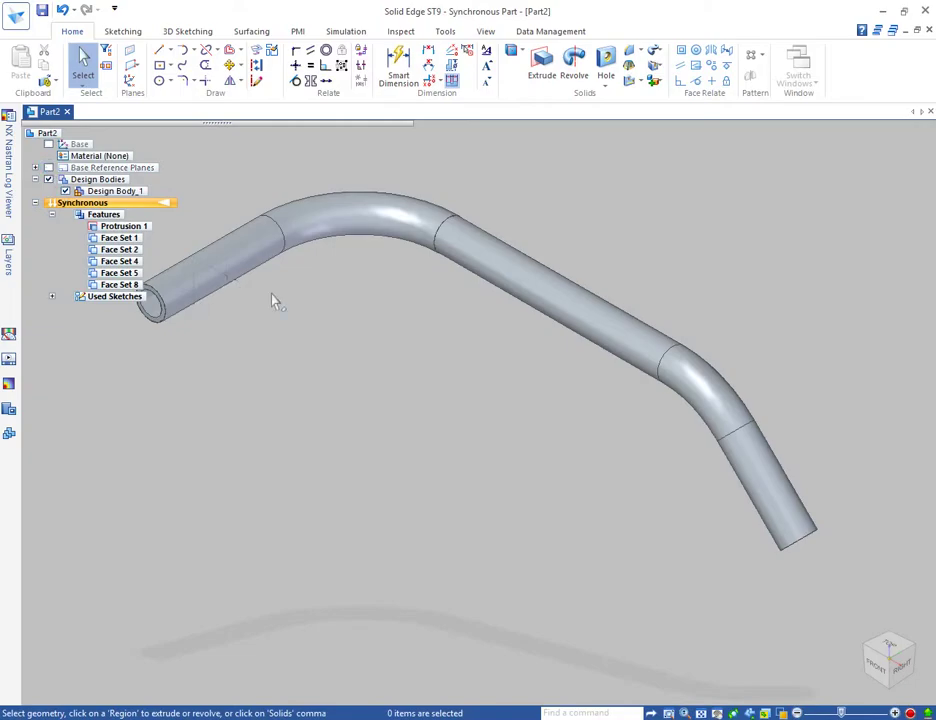
# Step: Select the angled leg's end face and place the steering wheel at its centre, viewed from the front
pyautogui.scroll(-3, 404, 385)
pyautogui.moveTo(673, 512); pyautogui.dragTo(638, 469, button='middle')
pyautogui.scroll(6, 638, 469)
pyautogui.click(597, 382)
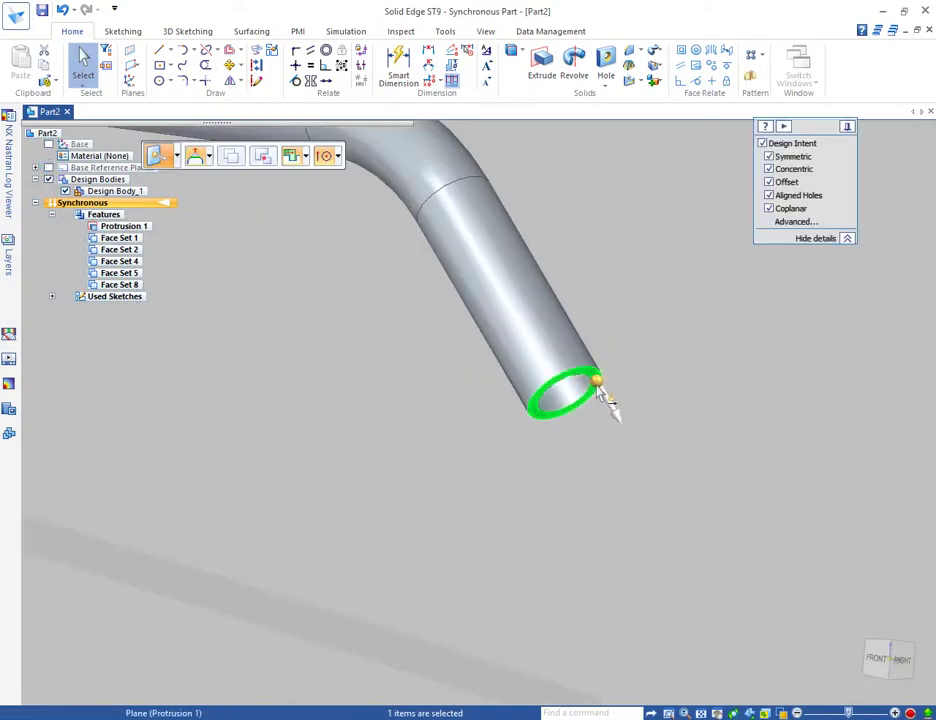
pyautogui.click(878, 664)
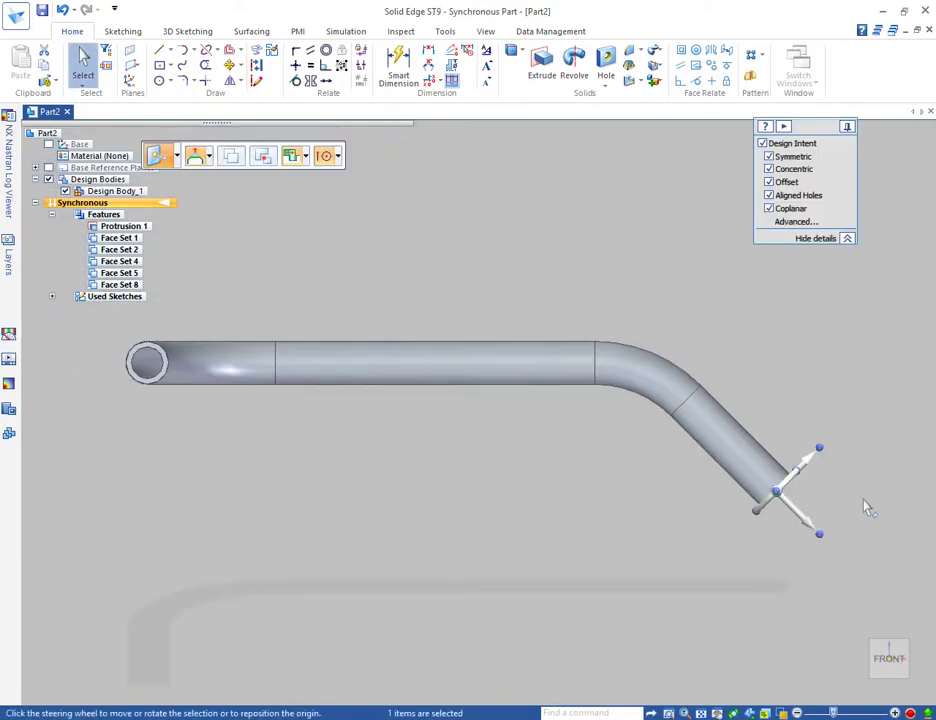
# Step: Shift only the steering wheel 50 mm from the end face's centre, downward along the plane of the angled face
pyautogui.scroll(-1, 823, 499)
pyautogui.moveTo(738, 478); pyautogui.dragTo(692, 508, button='middle')
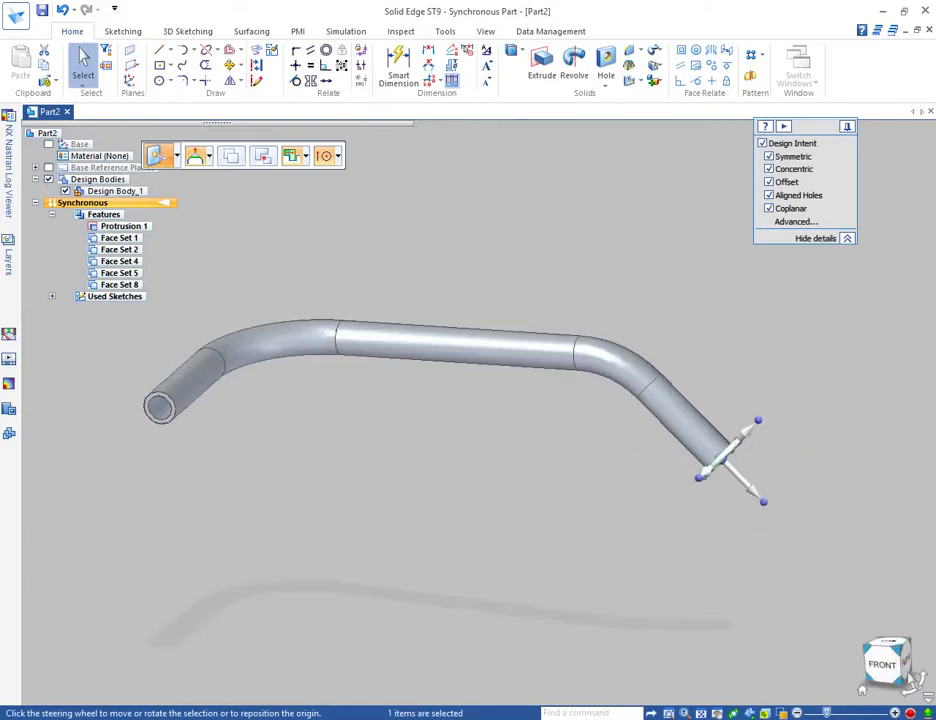
pyautogui.click(884, 663)
pyautogui.scroll(3, 858, 495)
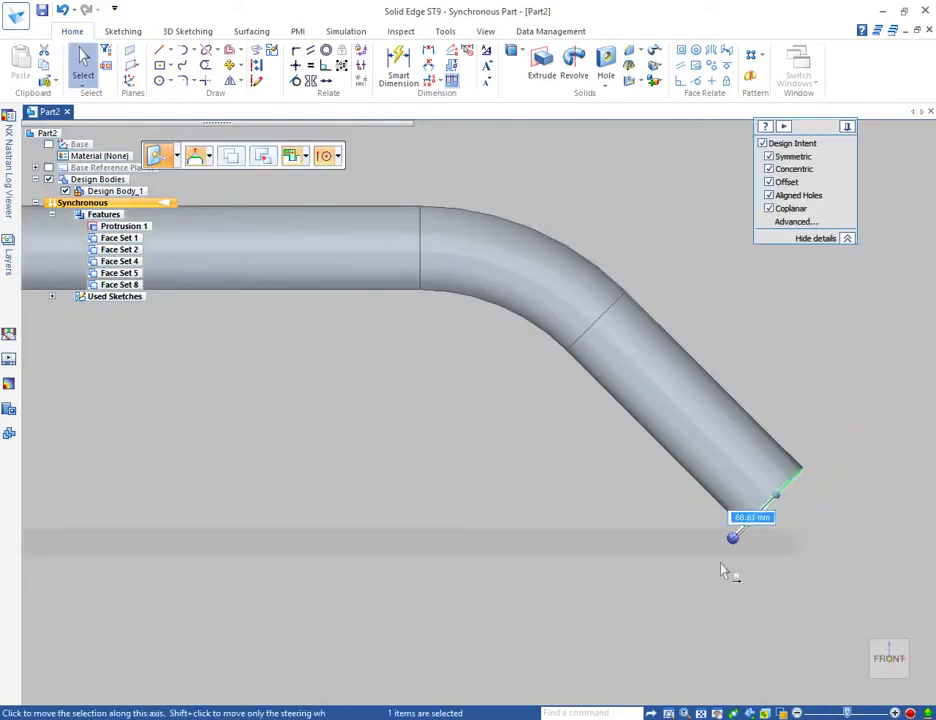
pyautogui.write('50')
pyautogui.press('Return')
pyautogui.scroll(-3, 545, 519)
pyautogui.moveTo(549, 522); pyautogui.dragTo(530, 568, button='middle')
pyautogui.scroll(2, 655, 458)
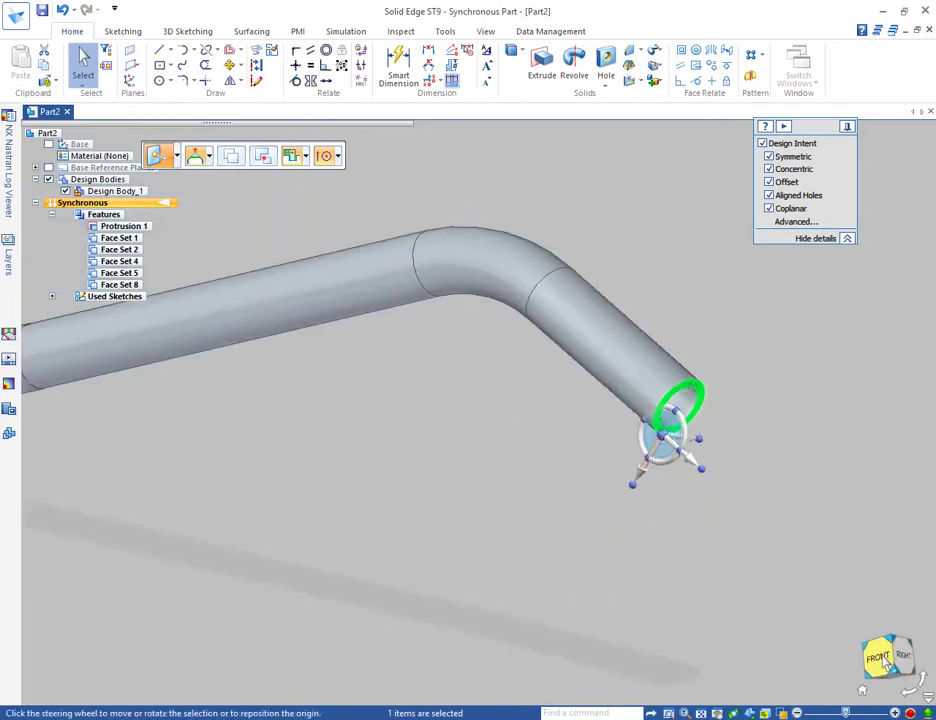
# Step: Swing the angled leg's end face about the offset steering wheel in front view to create a bend curving back beneath the pipe
pyautogui.click(881, 659)
pyautogui.click(907, 693)
pyautogui.scroll(-2, 380, 488)
pyautogui.scroll(3, 730, 528)
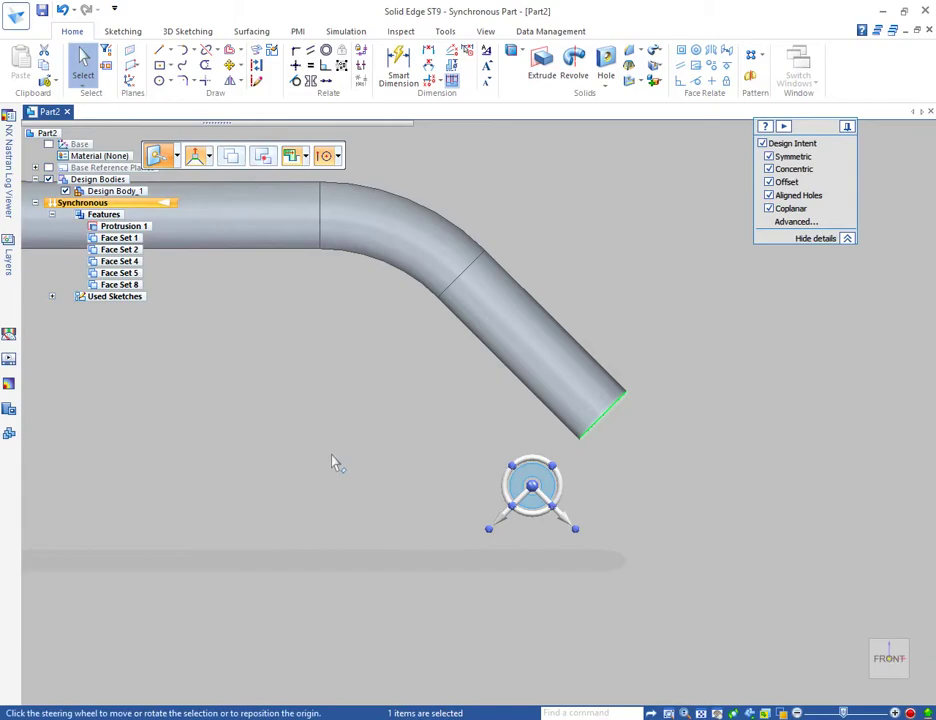
pyautogui.scroll(-2, 334, 459)
pyautogui.click(463, 514)
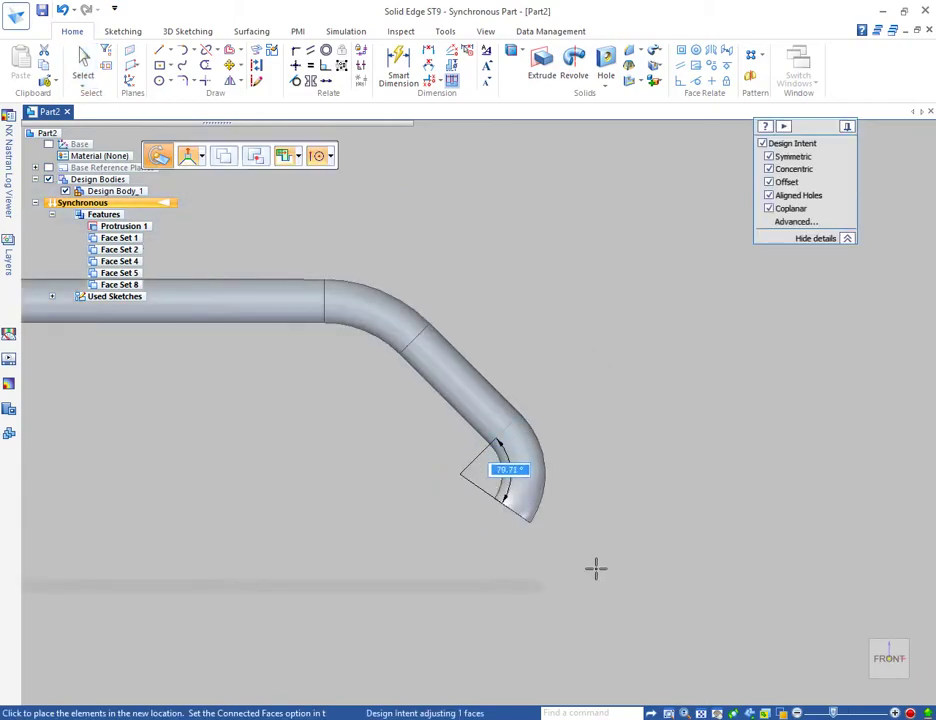
pyautogui.scroll(-2, 590, 568)
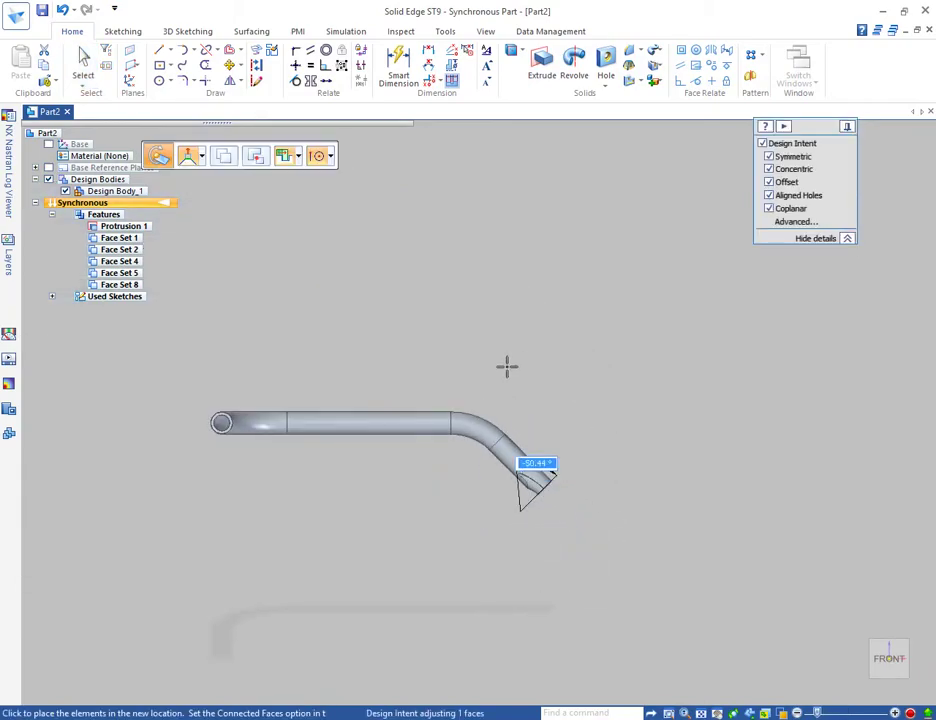
pyautogui.scroll(1, 589, 578)
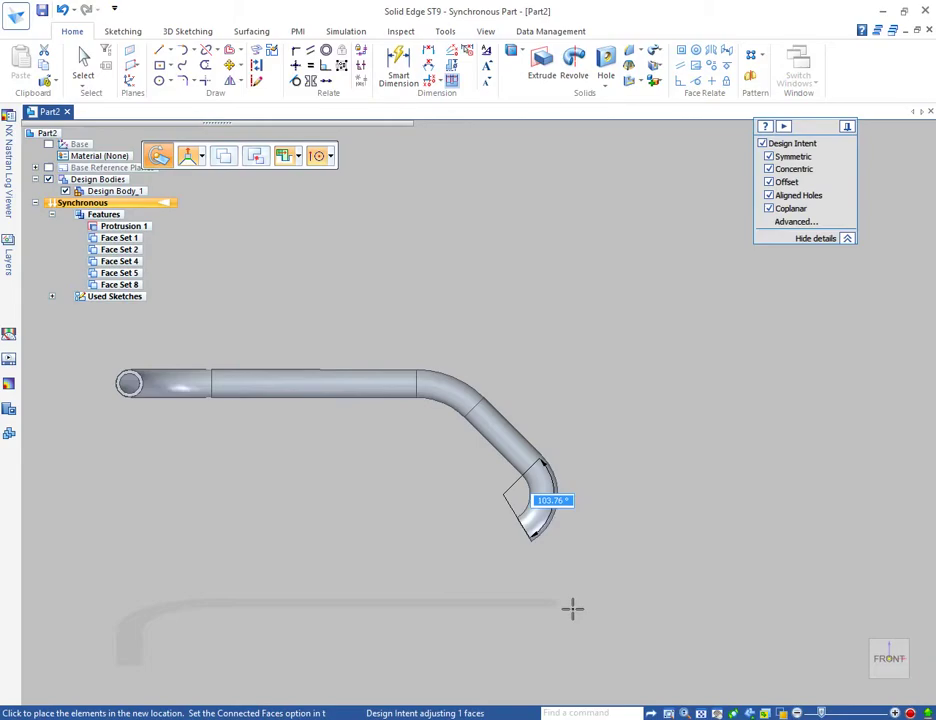
pyautogui.press('Return')
pyautogui.press('Escape')
# Step: Pull the open end face of the new lower bend out 400 mm to form a straight leg
pyautogui.moveTo(543, 604); pyautogui.dragTo(540, 545, button='middle')
pyautogui.scroll(4, 539, 604)
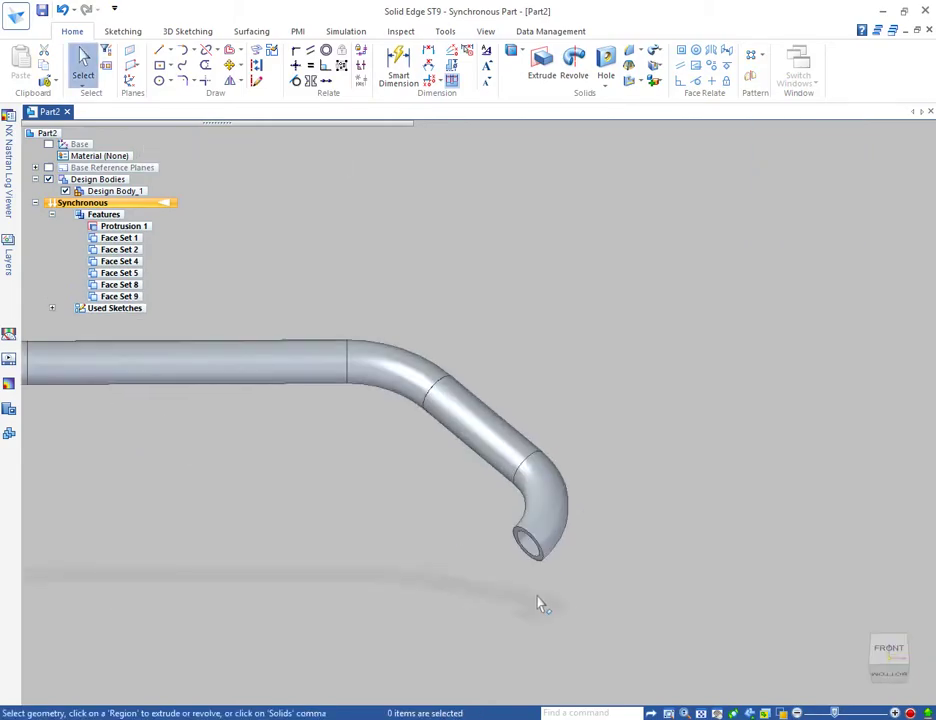
pyautogui.click(544, 528)
pyautogui.click(208, 158)
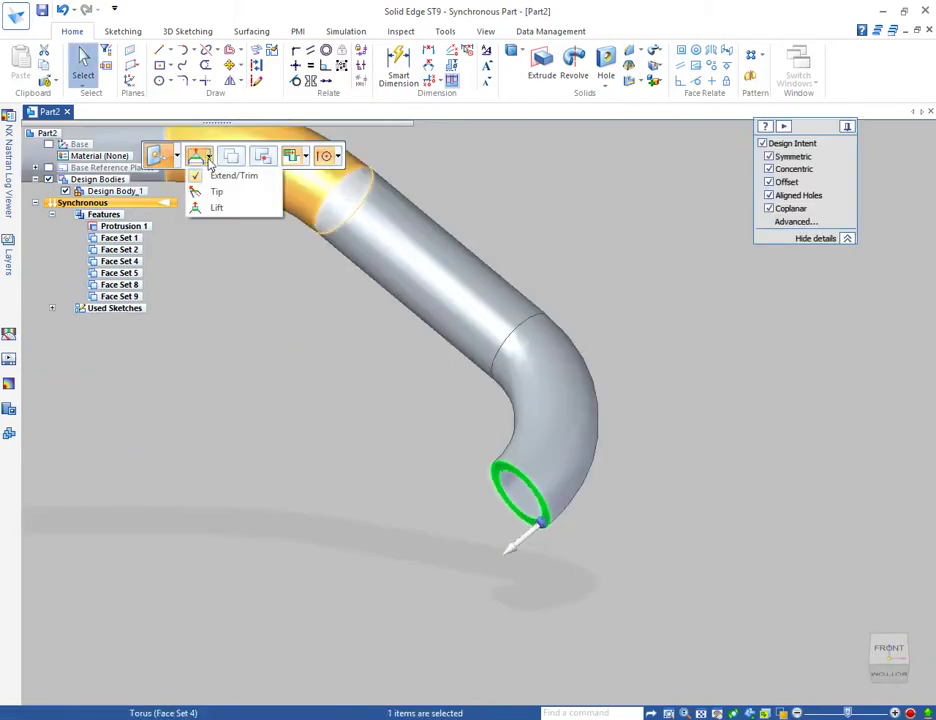
pyautogui.click(512, 546)
pyautogui.write('400')
pyautogui.press('Return')
# Step: Return to front view, clear the selection and save the part as Part2.par
pyautogui.click(889, 650)
pyautogui.press('Escape')
pyautogui.hotkey('ctrl', 's')
pyautogui.click(827, 698)
pyautogui.click(864, 696)
# Step: Set the major diameter of the lower bend's torus to 200 mm
pyautogui.scroll(-3, 663, 256)
pyautogui.moveTo(663, 266); pyautogui.dragTo(673, 288, button='middle')
pyautogui.scroll(3, 707, 388)
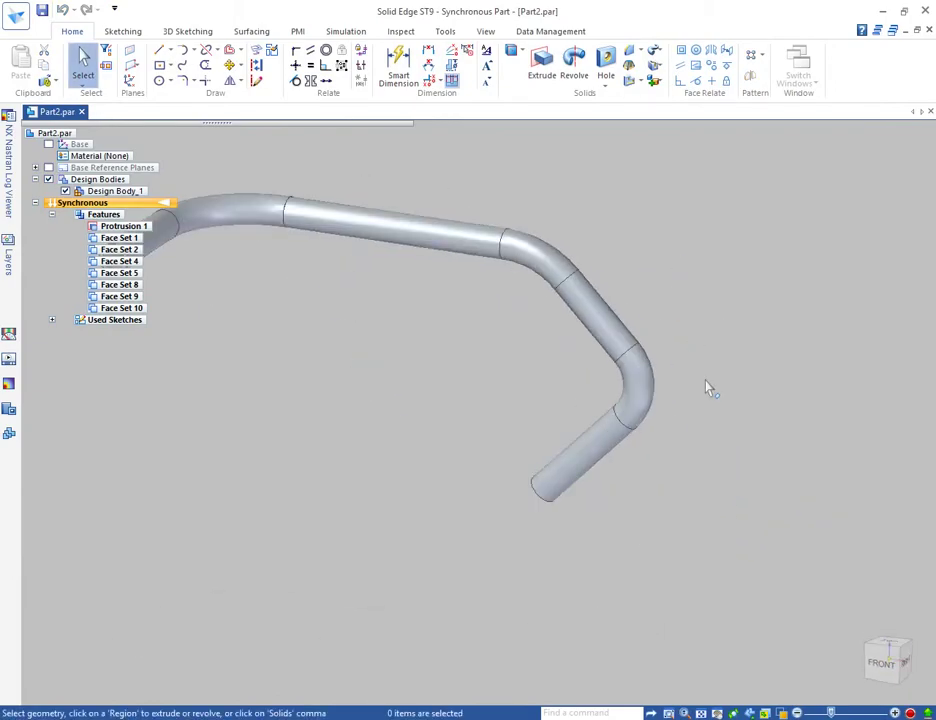
pyautogui.scroll(-2, 708, 388)
pyautogui.moveTo(708, 388); pyautogui.dragTo(690, 413, button='middle')
pyautogui.click(641, 394)
pyautogui.click(627, 328)
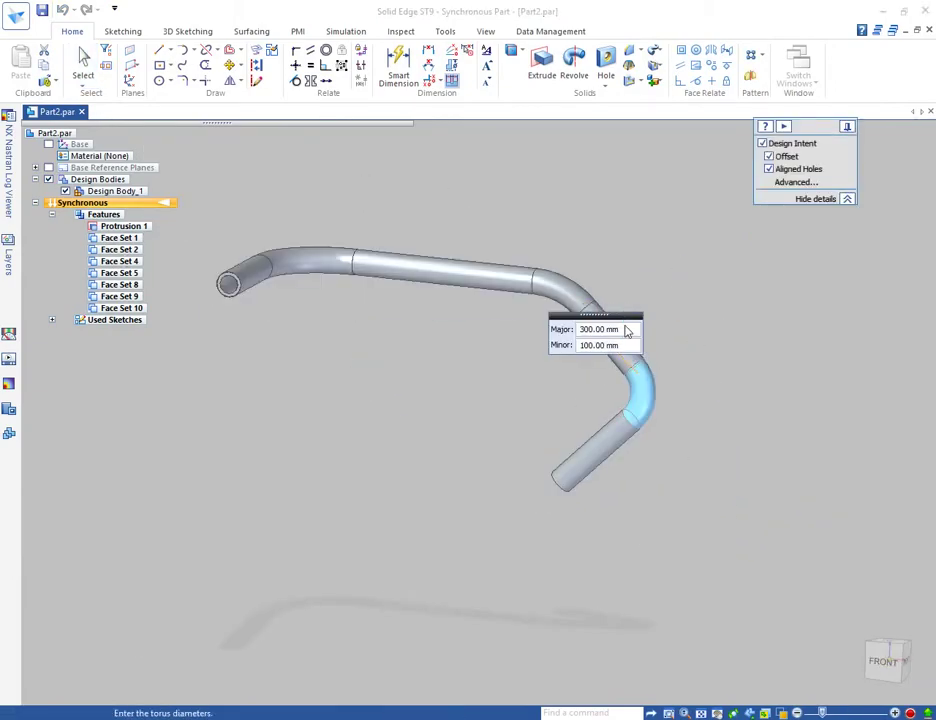
pyautogui.moveTo(623, 316); pyautogui.dragTo(733, 261)
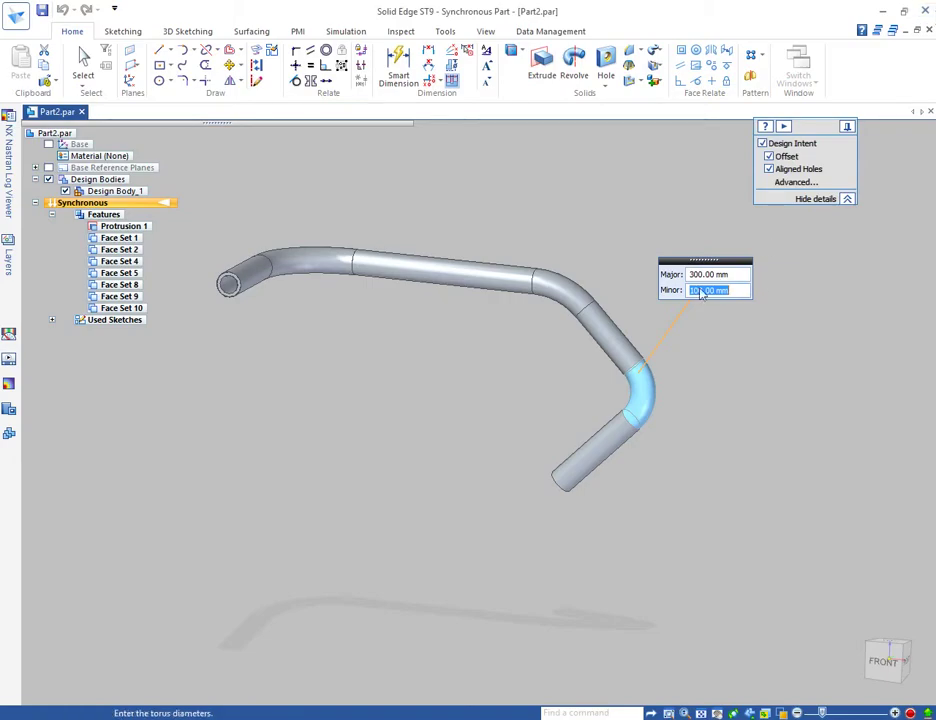
pyautogui.click(703, 276)
pyautogui.write('200')
pyautogui.press('Return')
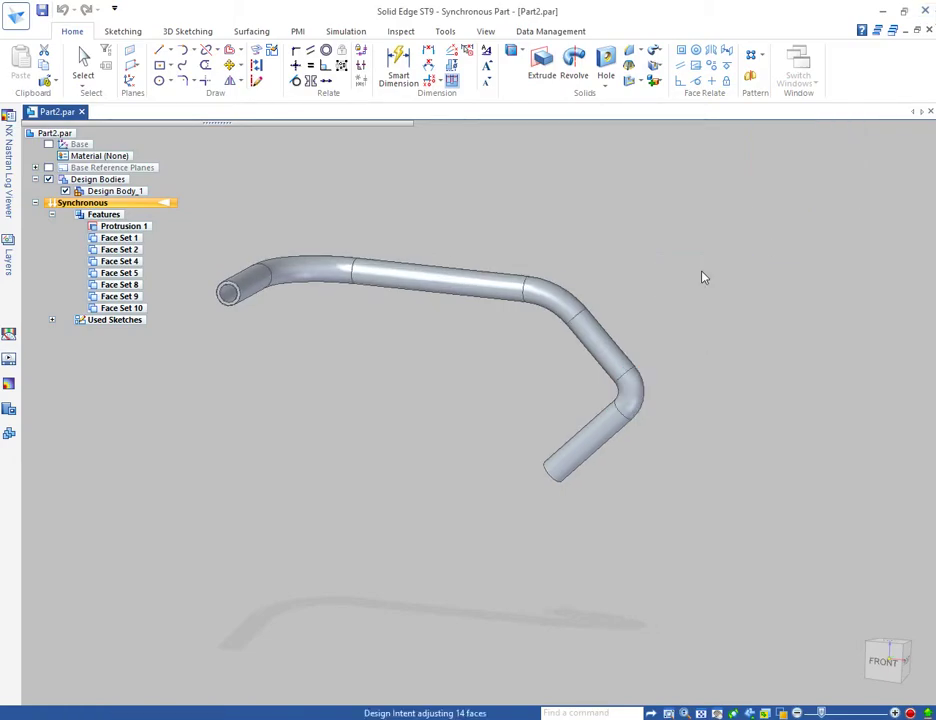
# Step: Set the major diameter of the lower bend's torus to 400 mm
pyautogui.click(633, 320)
pyautogui.click(602, 336)
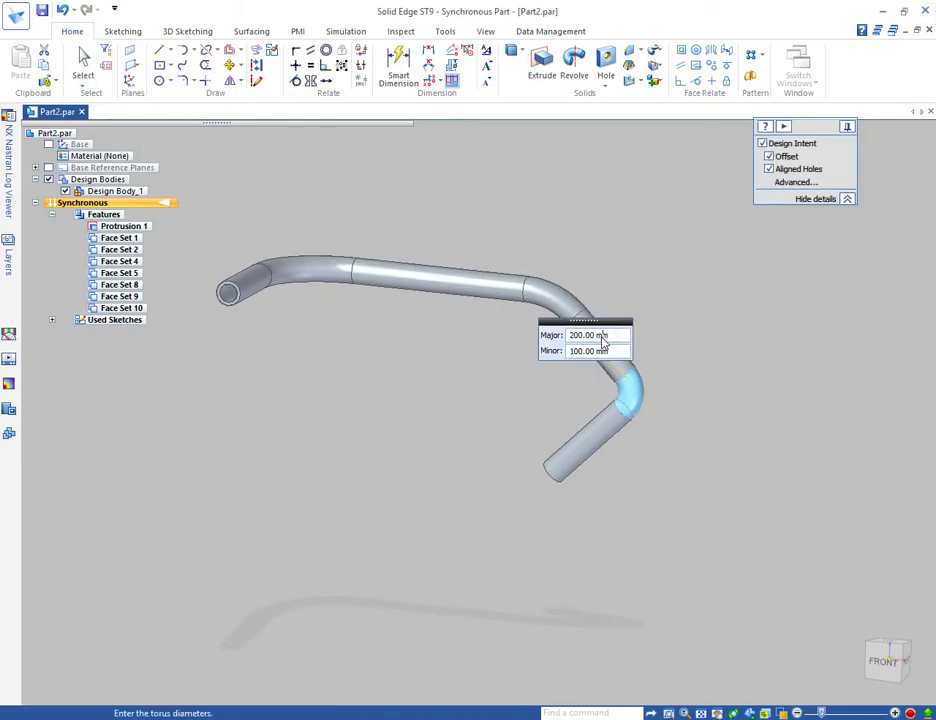
pyautogui.write('400')
pyautogui.press('Return')
pyautogui.press('Escape')
# Step: In front view, move the angled leg, lower bend and end leg 500 mm outward along the angled leg's axis
pyautogui.scroll(-2, 418, 447)
pyautogui.moveTo(418, 449); pyautogui.dragTo(508, 319, button='middle')
pyautogui.click(889, 657)
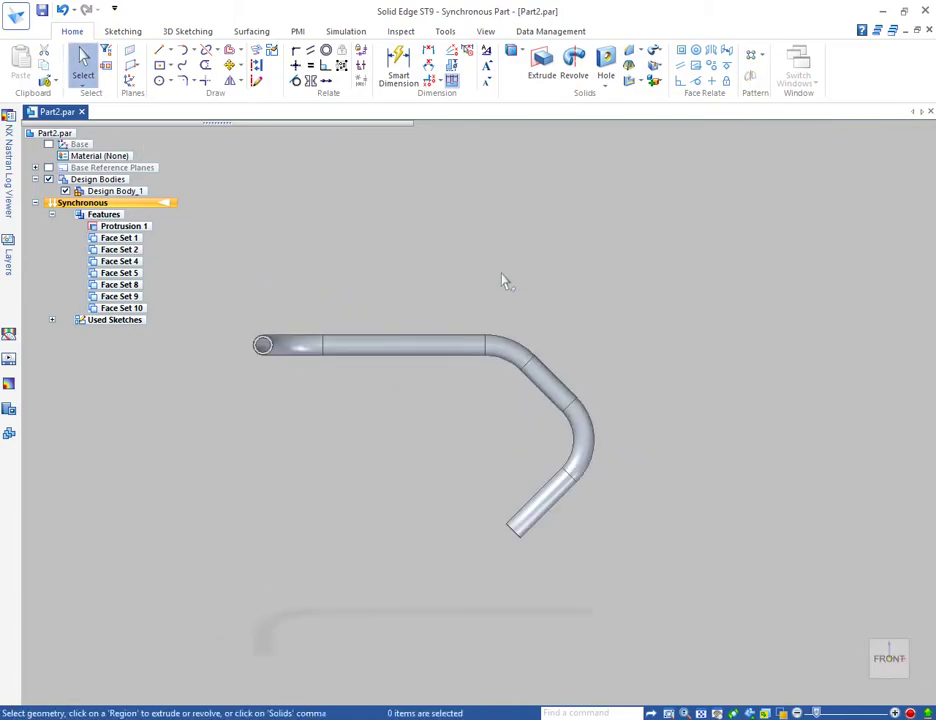
pyautogui.moveTo(651, 645); pyautogui.dragTo(652, 646)
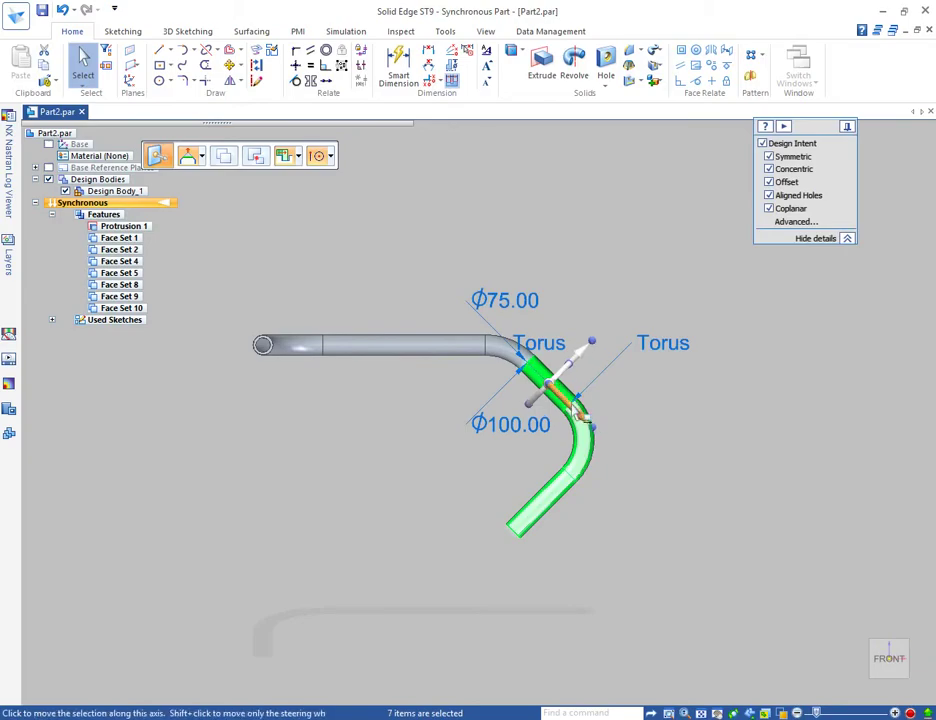
pyautogui.click(576, 410)
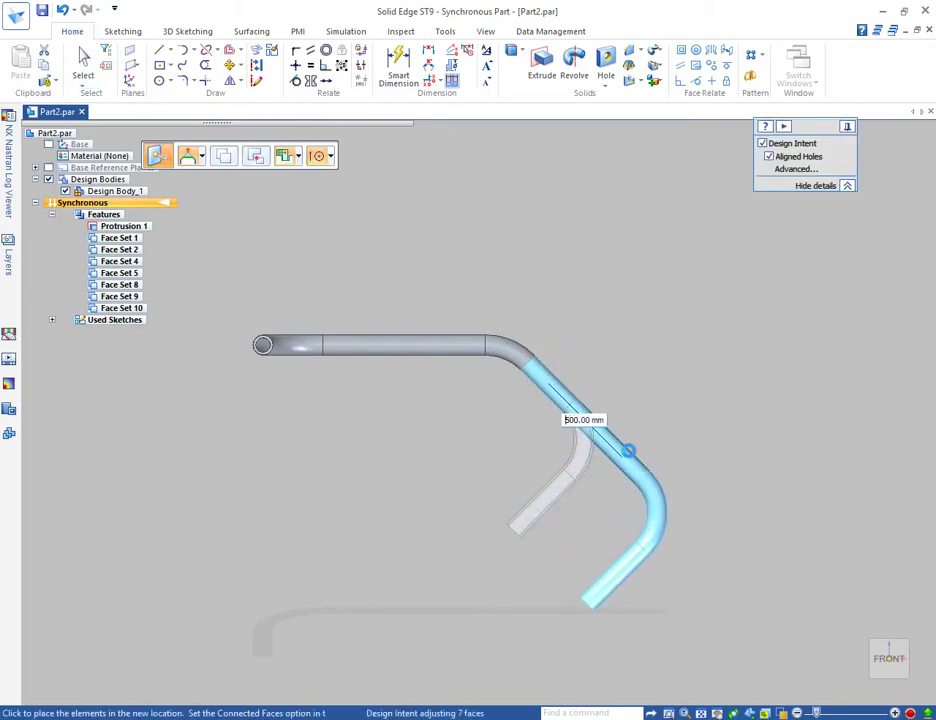
pyautogui.click(648, 334)
# Step: Change the major diameter of the bend between the cross pipe and the angled leg
pyautogui.moveTo(630, 335); pyautogui.dragTo(497, 345, button='middle')
pyautogui.click(410, 344)
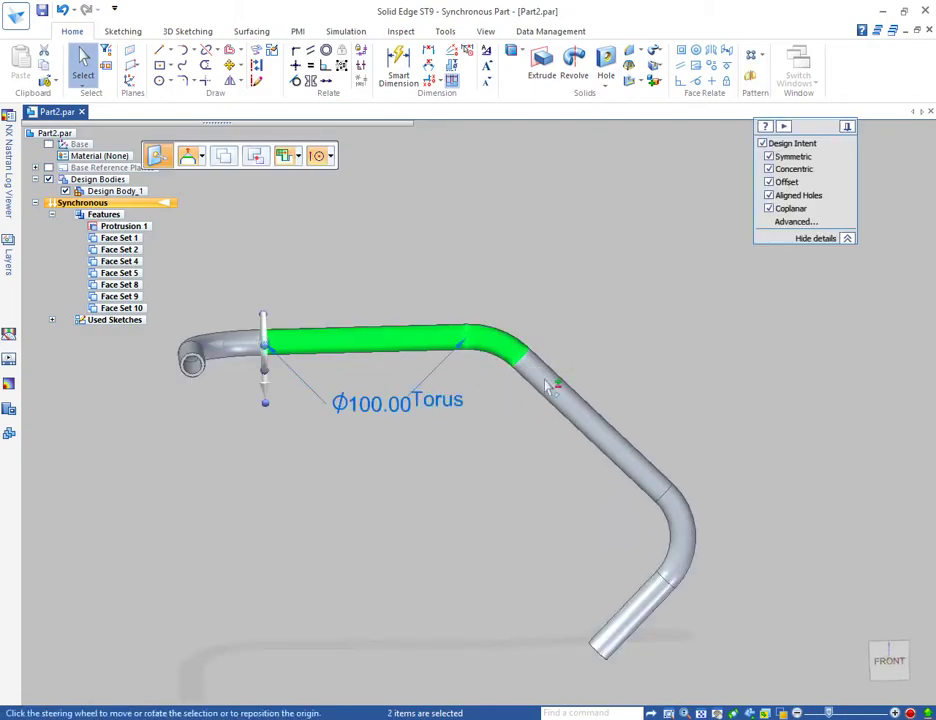
pyautogui.click(455, 400)
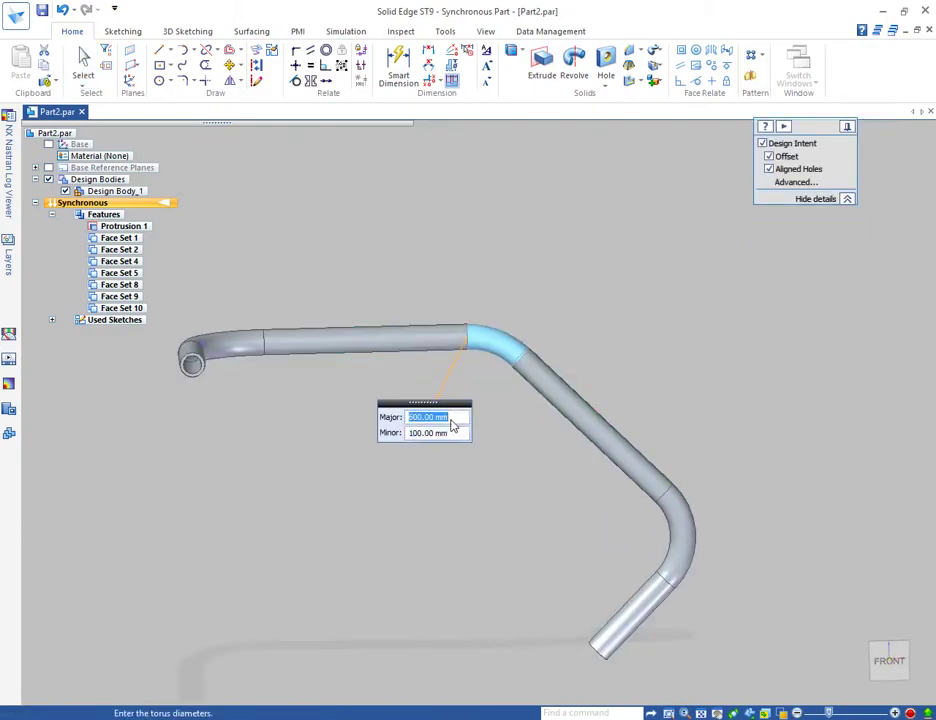
pyautogui.press('Return')
pyautogui.press('Escape')
# Step: Select the open end face of the short leg beyond the cross pipe's corner bend, viewed isometrically
pyautogui.moveTo(493, 464); pyautogui.dragTo(579, 494, button='middle')
pyautogui.scroll(-2, 579, 494)
pyautogui.click(880, 667)
pyautogui.moveTo(496, 433); pyautogui.dragTo(411, 367, button='middle')
pyautogui.scroll(3, 522, 355)
pyautogui.scroll(2, 433, 336)
pyautogui.scroll(6, 304, 366)
pyautogui.click(297, 364)
pyautogui.scroll(-4, 384, 368)
pyautogui.scroll(-3, 387, 370)
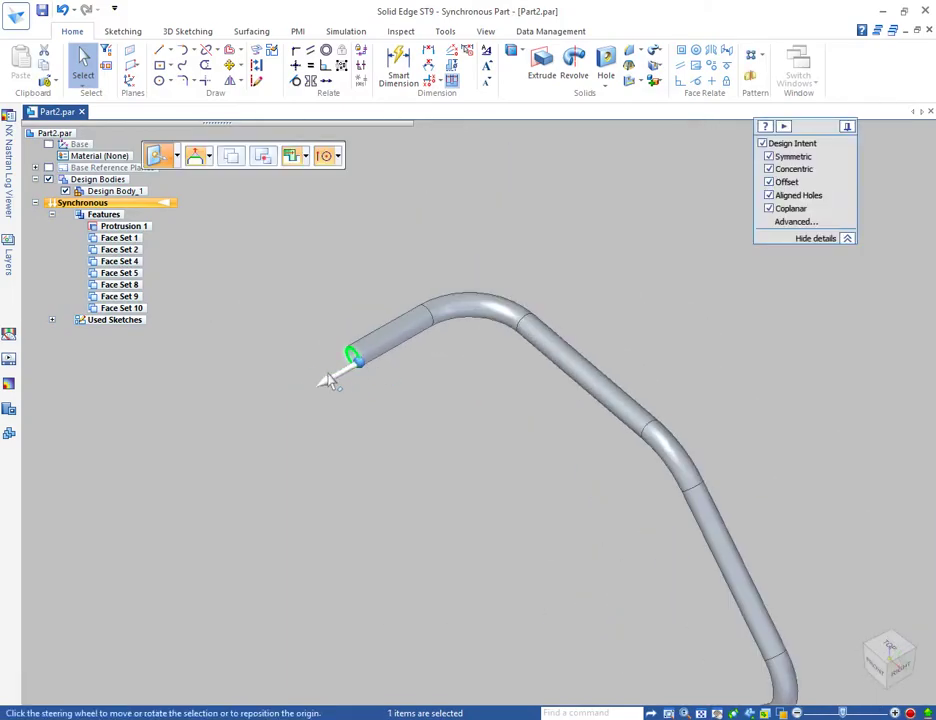
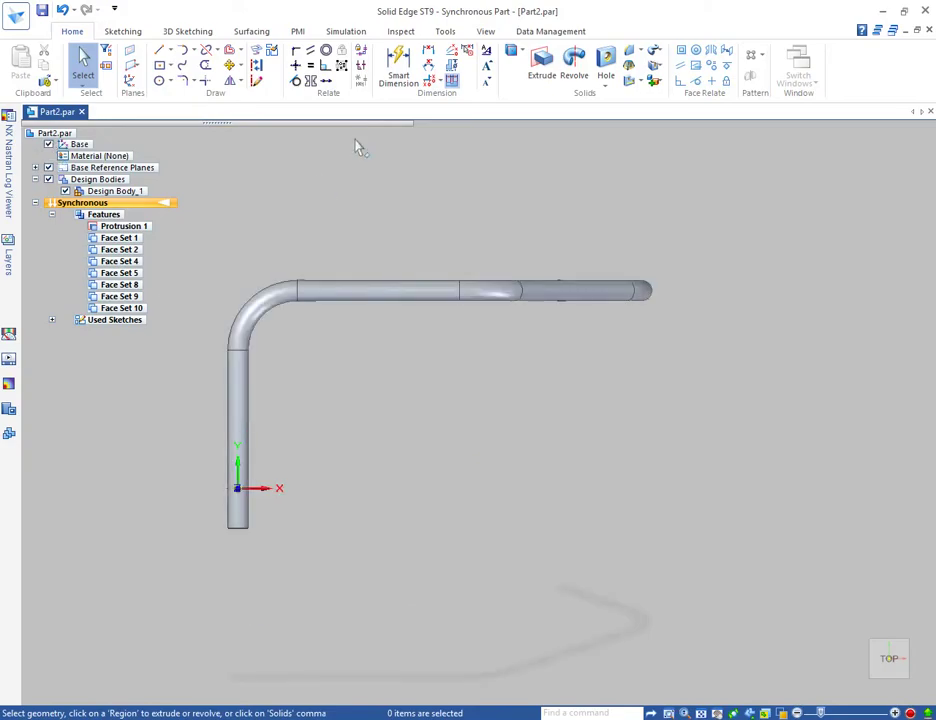
# Step: Measure the vertical distance from the origin to the leg's open end in top view
pyautogui.click(398, 68)
pyautogui.scroll(1, 243, 522)
pyautogui.scroll(3, 188, 525)
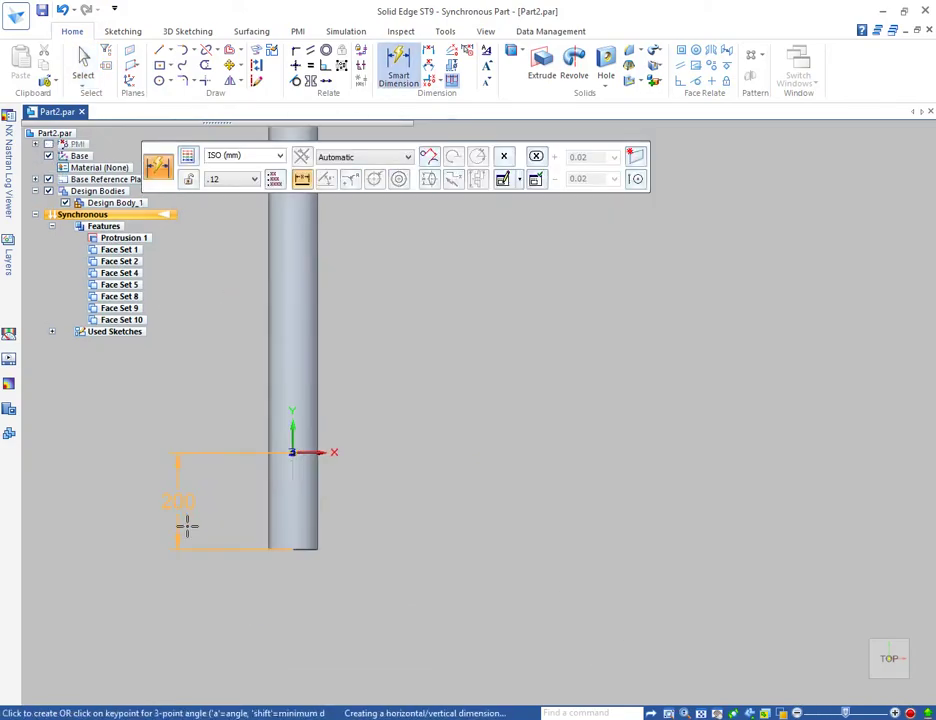
pyautogui.scroll(-6, 190, 530)
pyautogui.press('Escape')
# Step: Move the whole pipe, without the base coordinate system, in the negative Y direction by a calculated distance, subtracting 200 and halving
pyautogui.scroll(-2, 196, 533)
pyautogui.hotkey('ctrl', 'a')
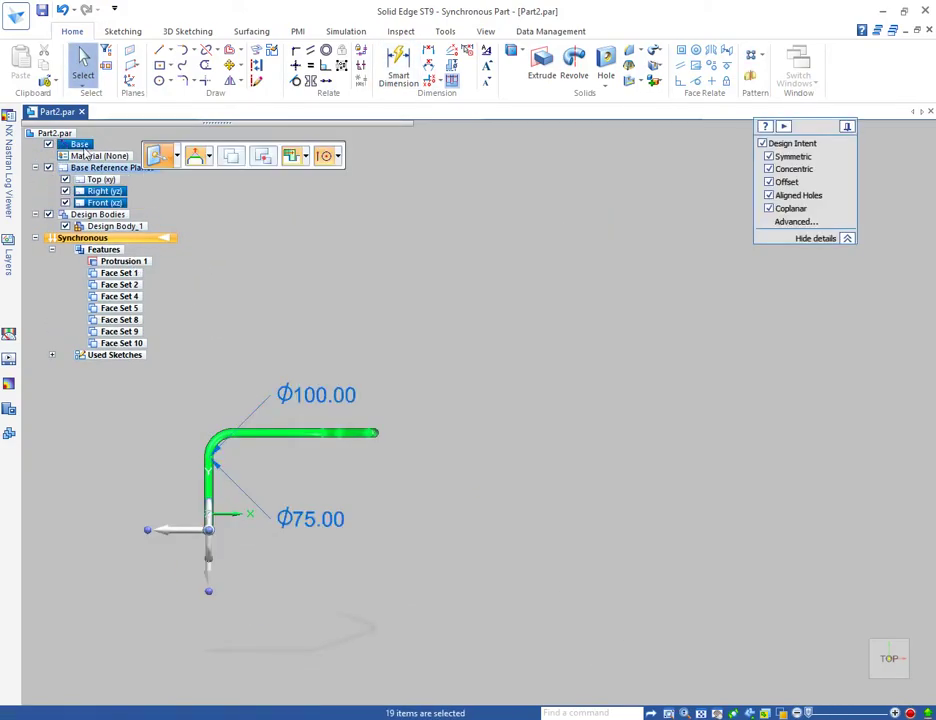
pyautogui.scroll(2, 211, 524)
pyautogui.click(209, 564)
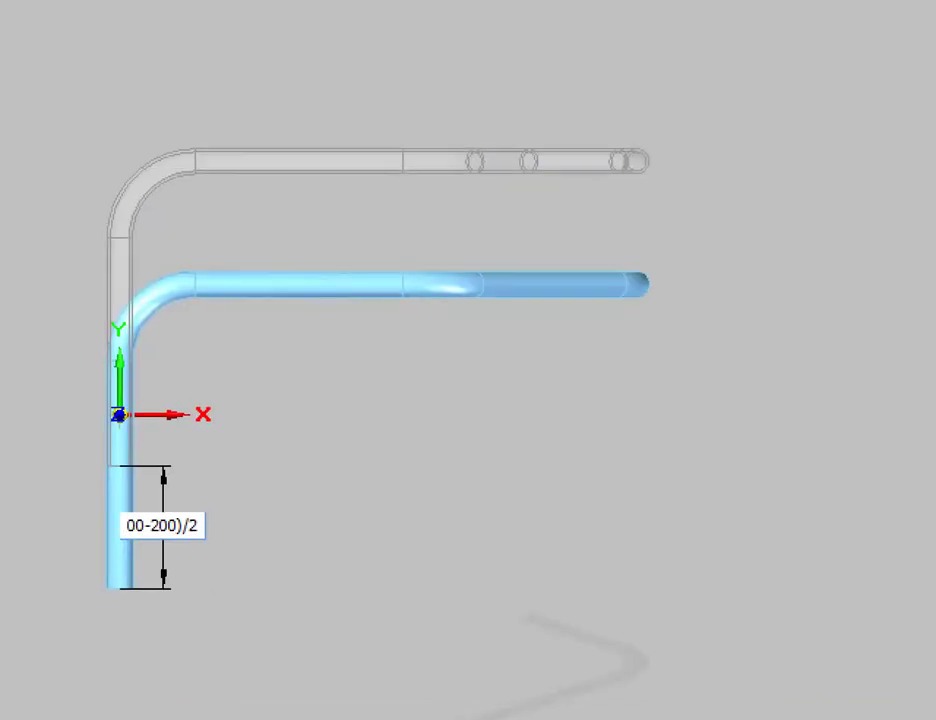
pyautogui.press('Return')
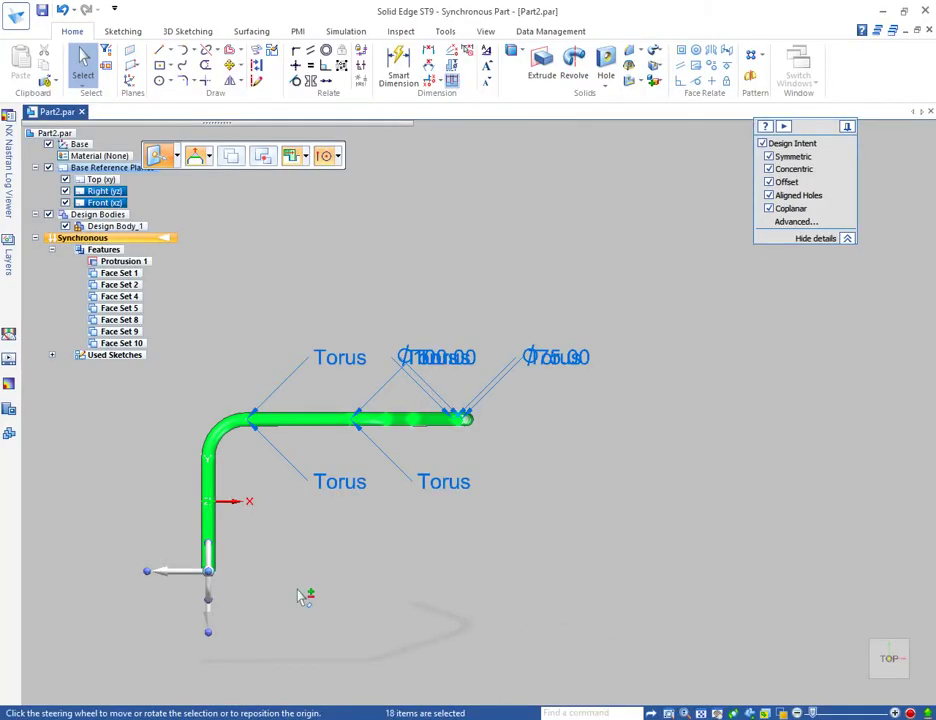
# Step: Shift the still-selected pipe in negative Y once more using the same expression, subtracting 200 and halving, and clear the selection
pyautogui.click(209, 620)
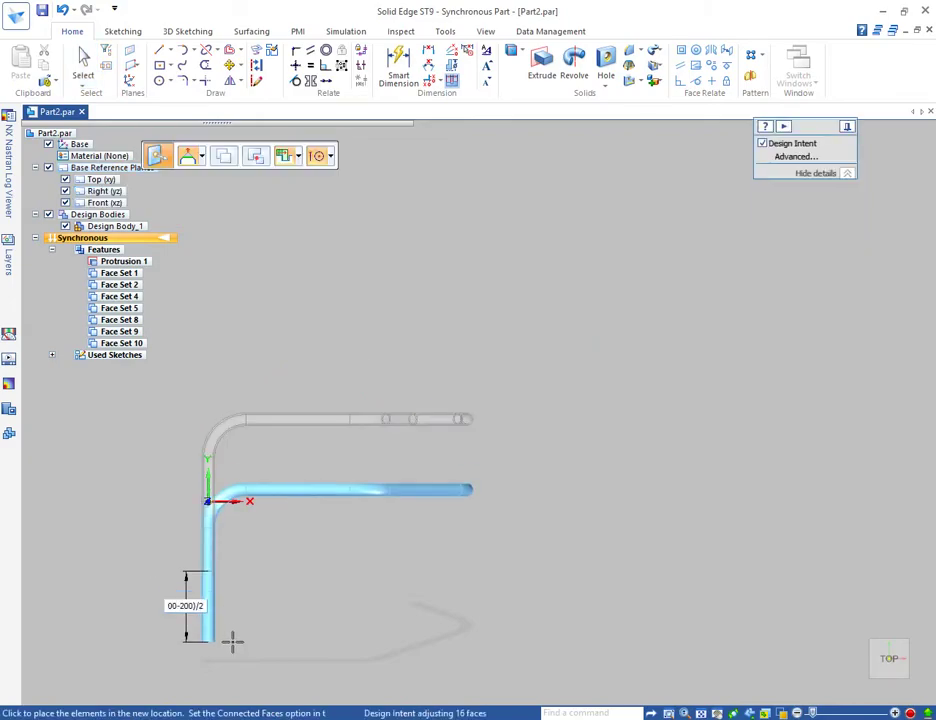
pyautogui.press('Return')
pyautogui.press('Escape')
pyautogui.scroll(-2, 262, 636)
pyautogui.scroll(3, 261, 635)
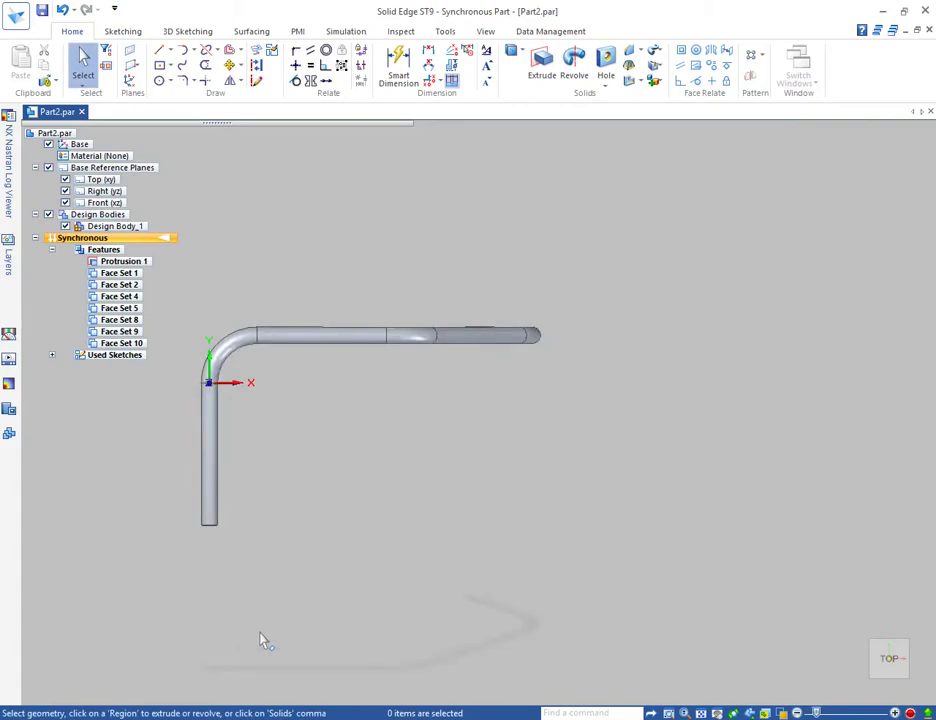
# Step: Reselect the whole pipe in top view, excluding the coordinate system and reference planes, and move it back in the positive Y direction
pyautogui.moveTo(430, 503); pyautogui.dragTo(245, 310, button='middle')
pyautogui.click(896, 666)
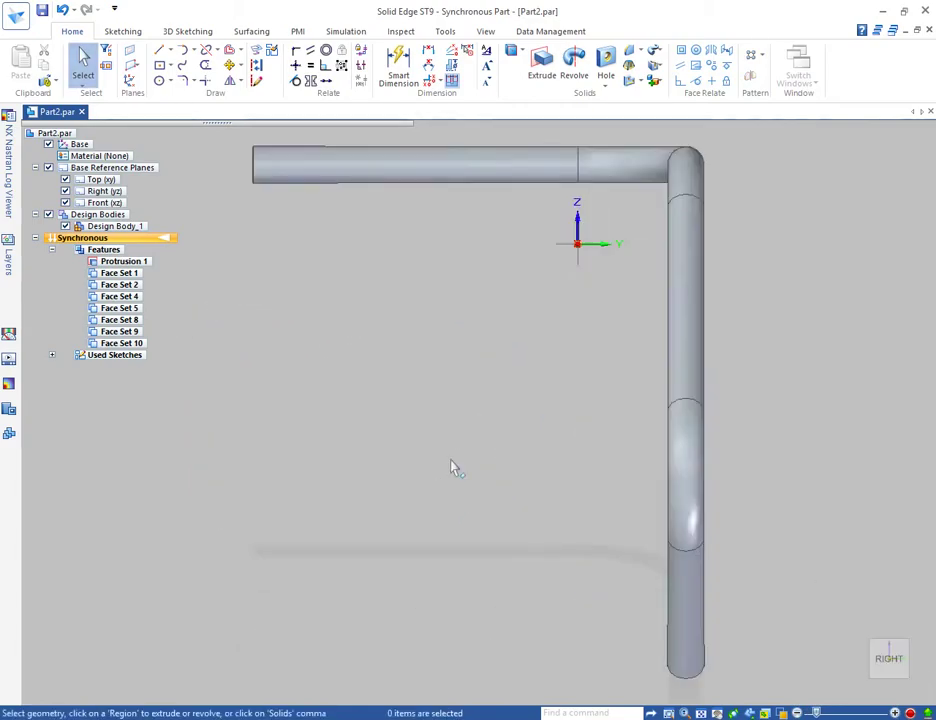
pyautogui.scroll(-2, 453, 464)
pyautogui.hotkey('ctrl', 't')
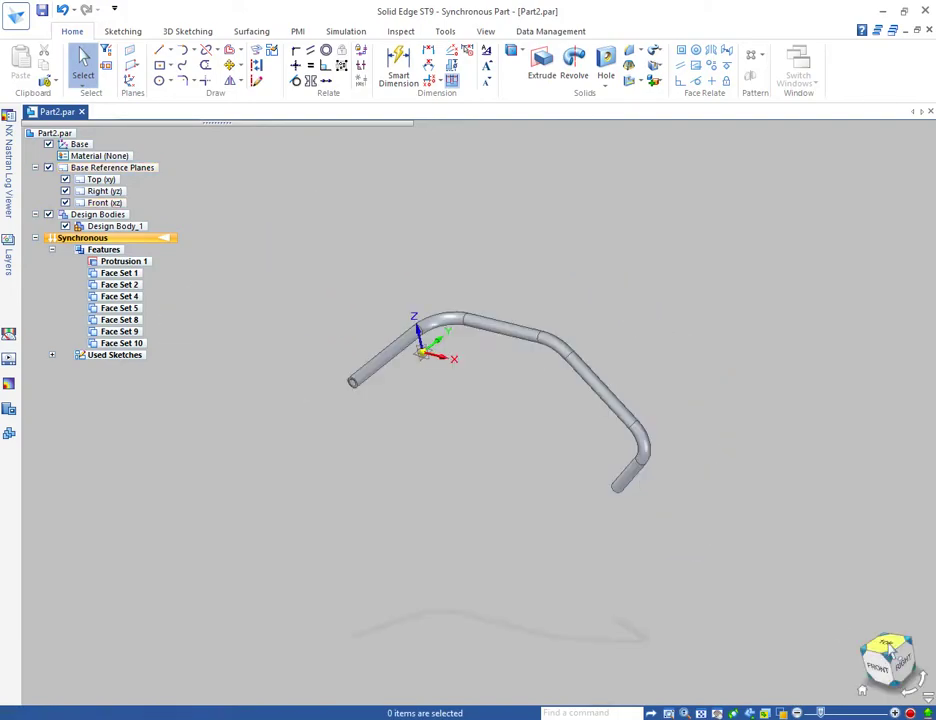
pyautogui.scroll(3, 235, 332)
pyautogui.scroll(-5, 295, 350)
pyautogui.moveTo(234, 241); pyautogui.dragTo(652, 517)
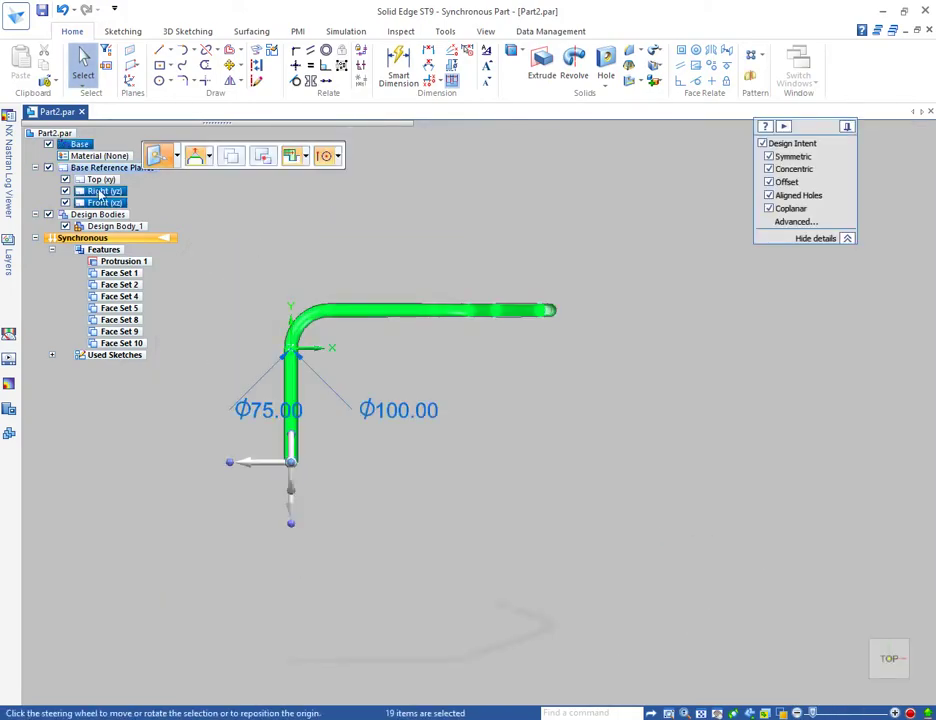
pyautogui.click(291, 508)
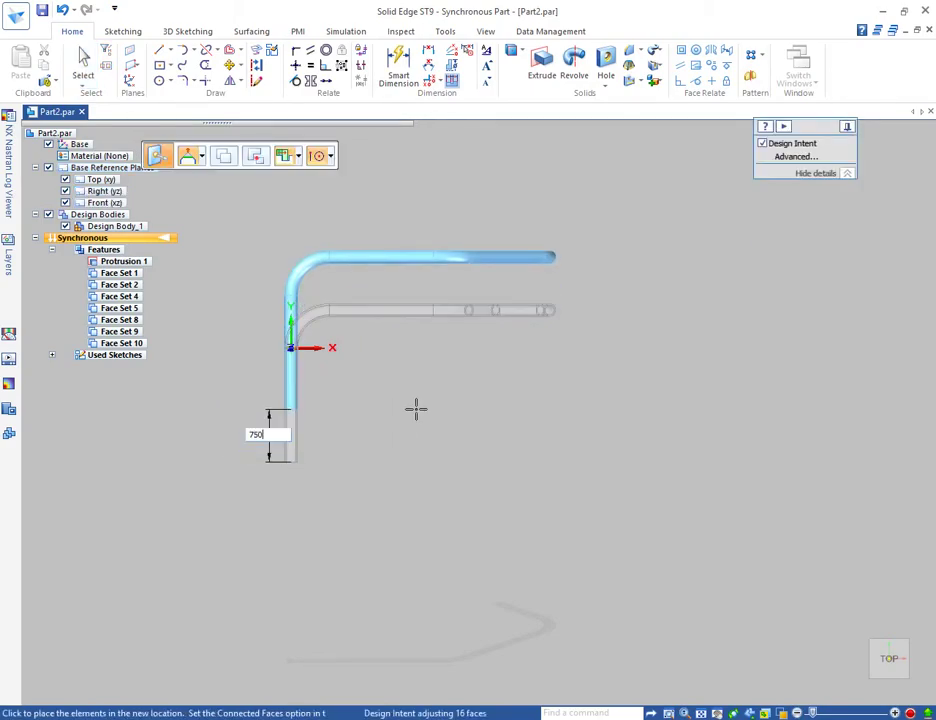
pyautogui.click(416, 409)
pyautogui.press('Escape')
# Step: Measure the vertical distance from the origin to the straight leg's open end in top view
pyautogui.scroll(1, 257, 298)
pyautogui.click(398, 68)
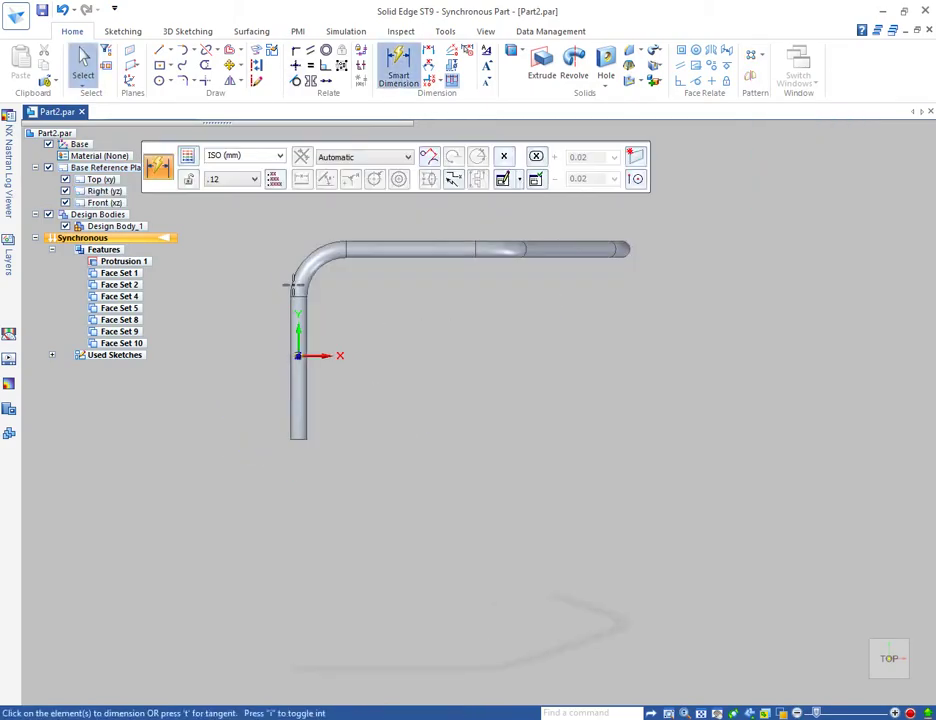
pyautogui.scroll(3, 295, 287)
pyautogui.click(308, 307)
pyautogui.rightClick(254, 405)
pyautogui.click(322, 424)
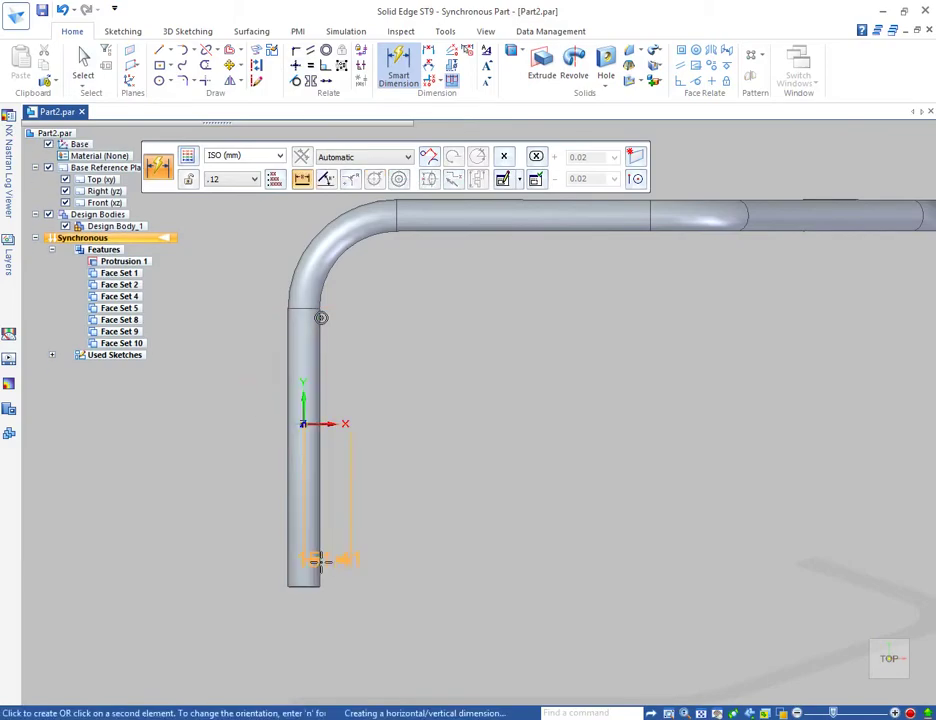
pyautogui.click(316, 564)
pyautogui.rightClick(270, 540)
pyautogui.scroll(4, 238, 511)
pyautogui.scroll(-4, 266, 516)
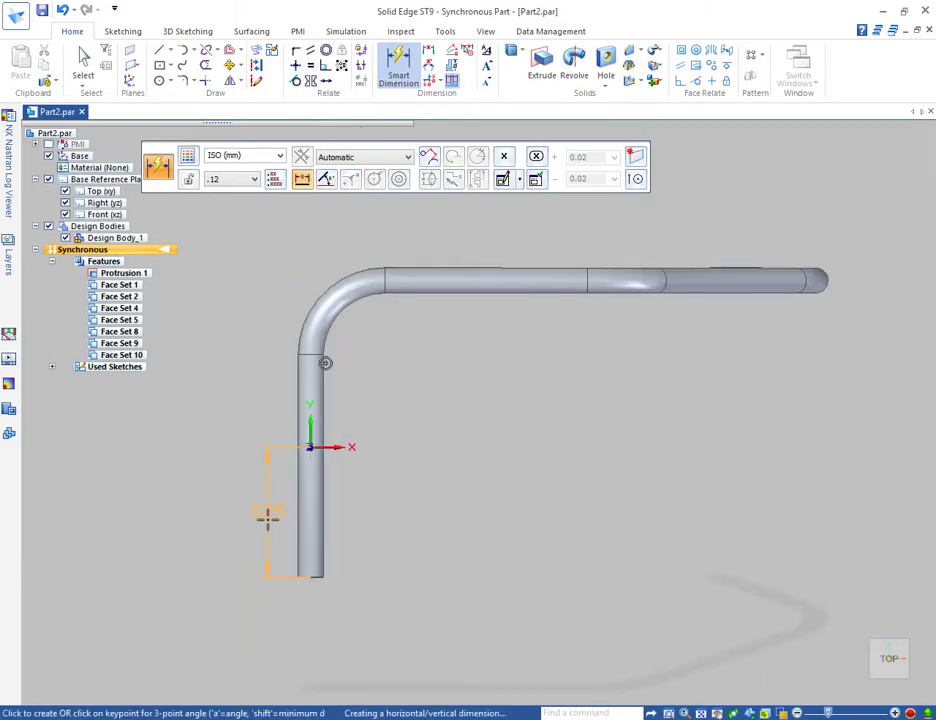
pyautogui.press('Escape')
# Step: In right view, select the whole pipe, reposition the steering wheel on the straight leg's axis and move the pipe down in Z to the origin
pyautogui.moveTo(265, 527); pyautogui.dragTo(290, 414, button='middle')
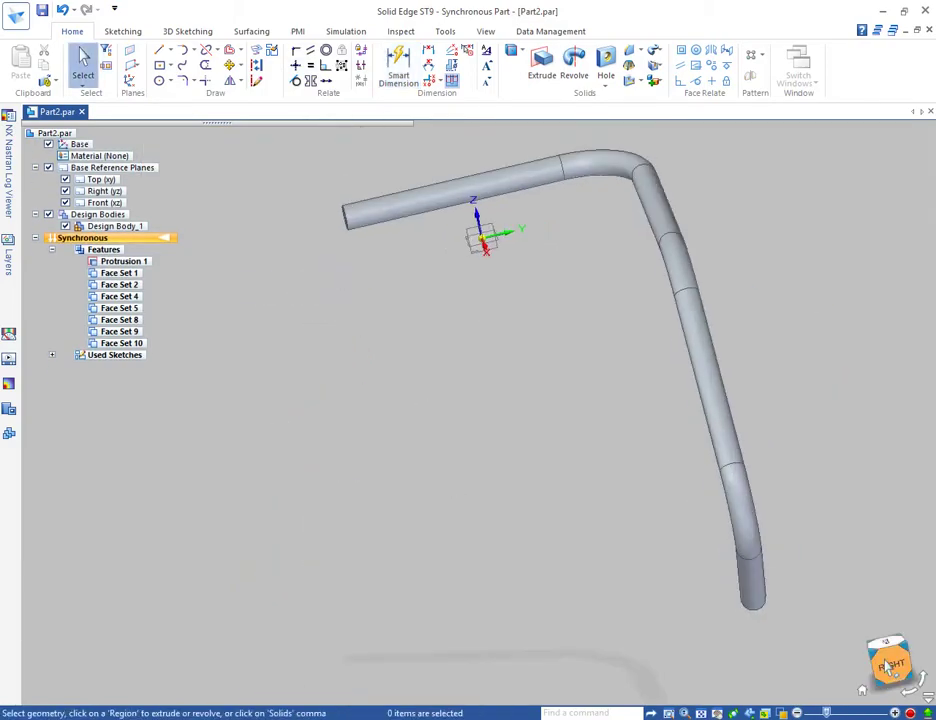
pyautogui.click(891, 664)
pyautogui.moveTo(667, 320); pyautogui.dragTo(665, 318)
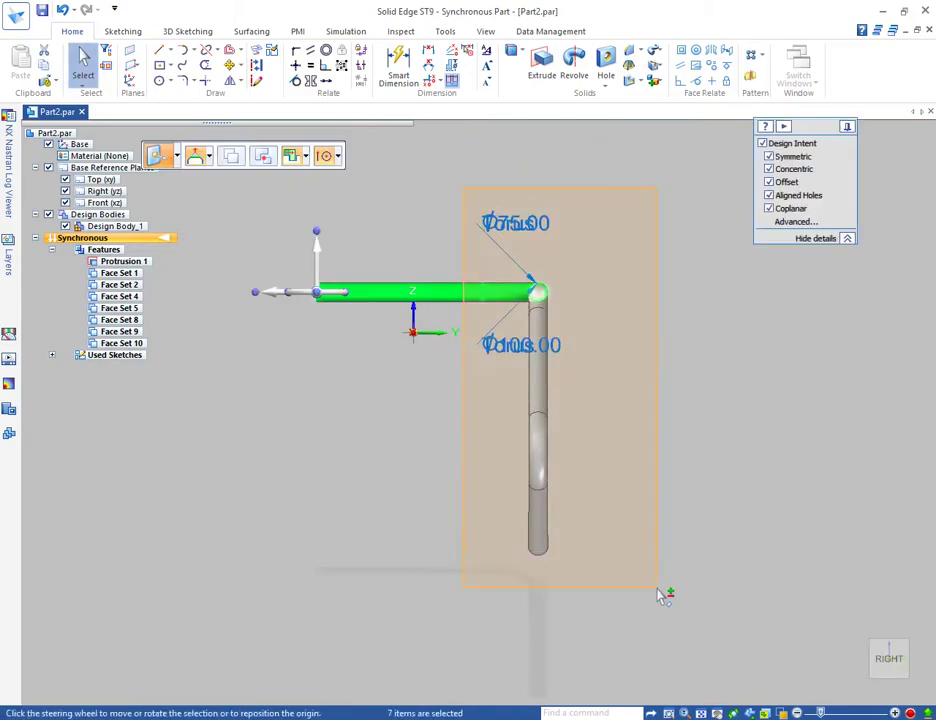
pyautogui.moveTo(657, 588); pyautogui.dragTo(658, 589)
pyautogui.scroll(4, 362, 262)
pyautogui.click(275, 322)
pyautogui.click(370, 322)
pyautogui.click(370, 366)
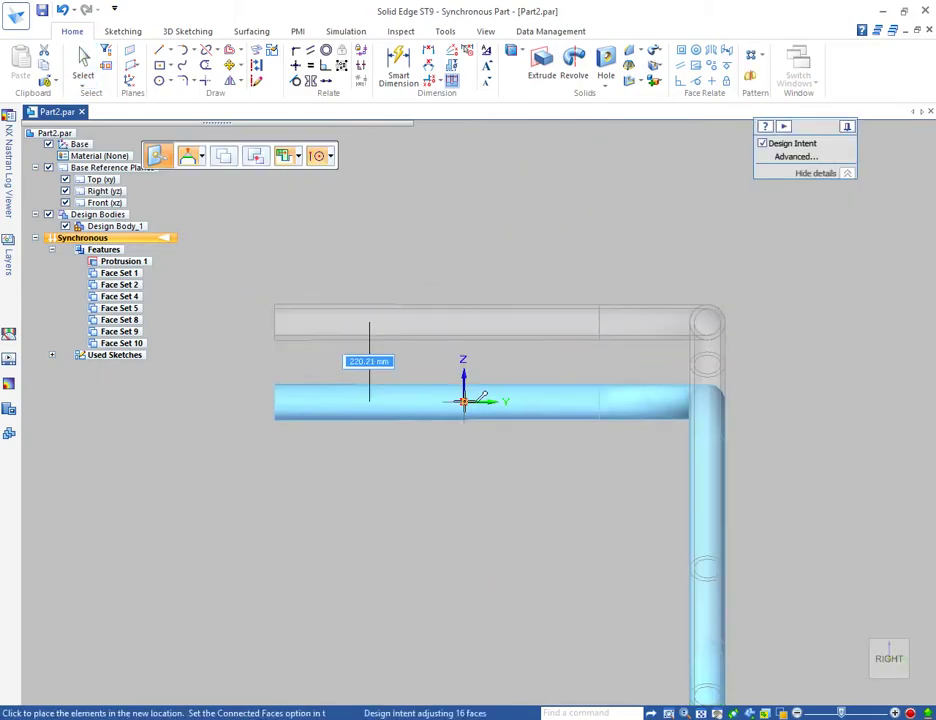
pyautogui.click(464, 401)
pyautogui.press('Escape')
pyautogui.scroll(-3, 518, 370)
pyautogui.scroll(2, 549, 390)
pyautogui.click(398, 70)
pyautogui.click(555, 348)
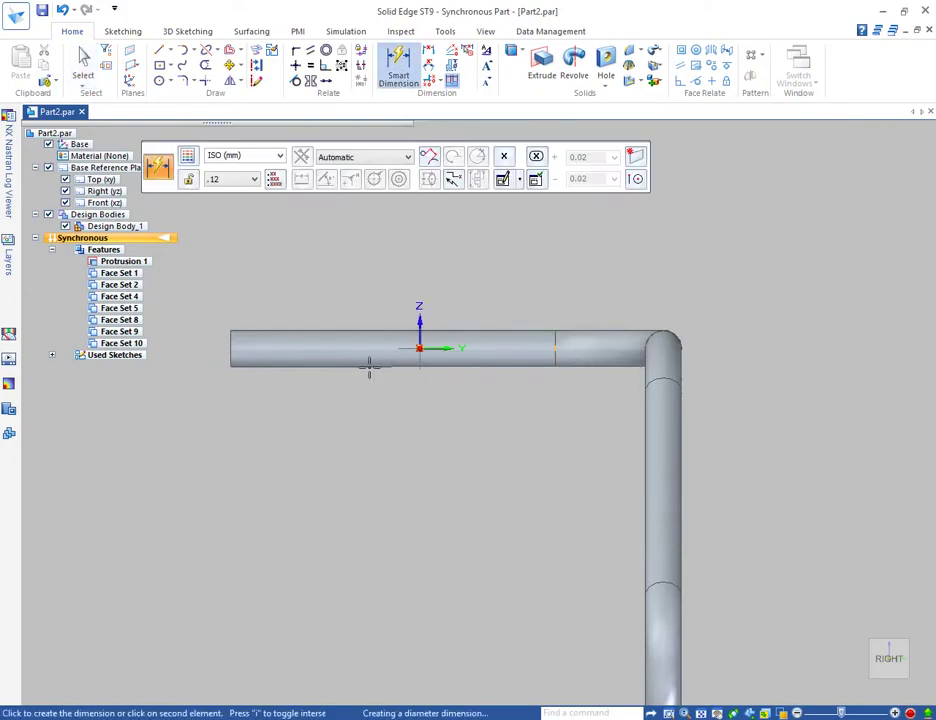
pyautogui.click(369, 366)
pyautogui.scroll(-2, 447, 437)
pyautogui.moveTo(447, 437); pyautogui.dragTo(494, 540, button='middle')
pyautogui.press('Escape')
# Step: In top view, dimension the distance from the base origin to the straight leg's bend edge and set it to 400 mm
pyautogui.click(888, 649)
pyautogui.click(398, 65)
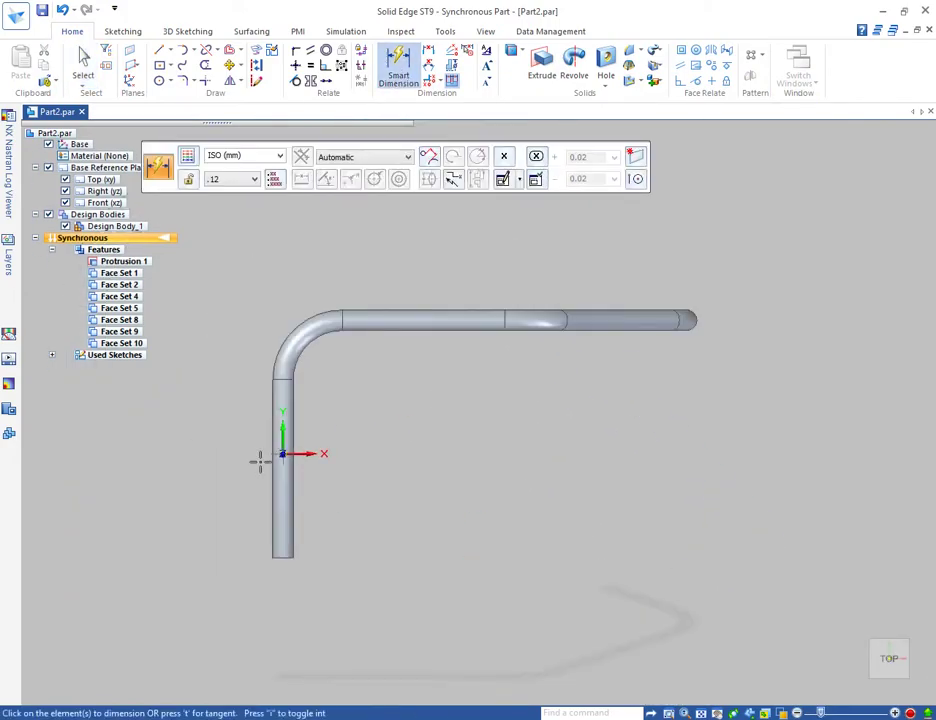
pyautogui.click(291, 379)
pyautogui.click(235, 416)
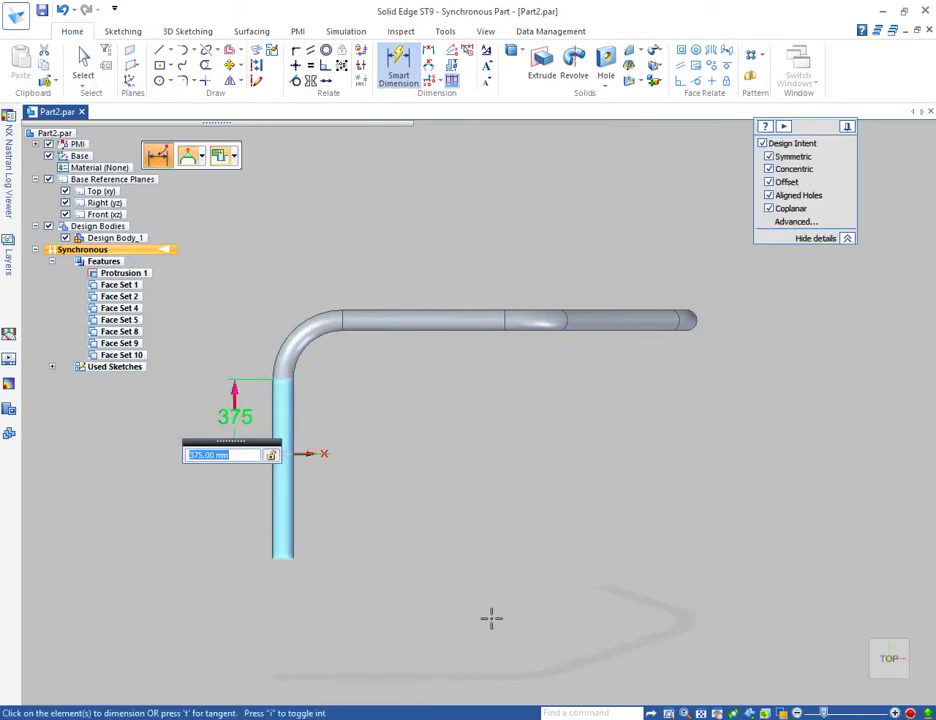
pyautogui.press('Return')
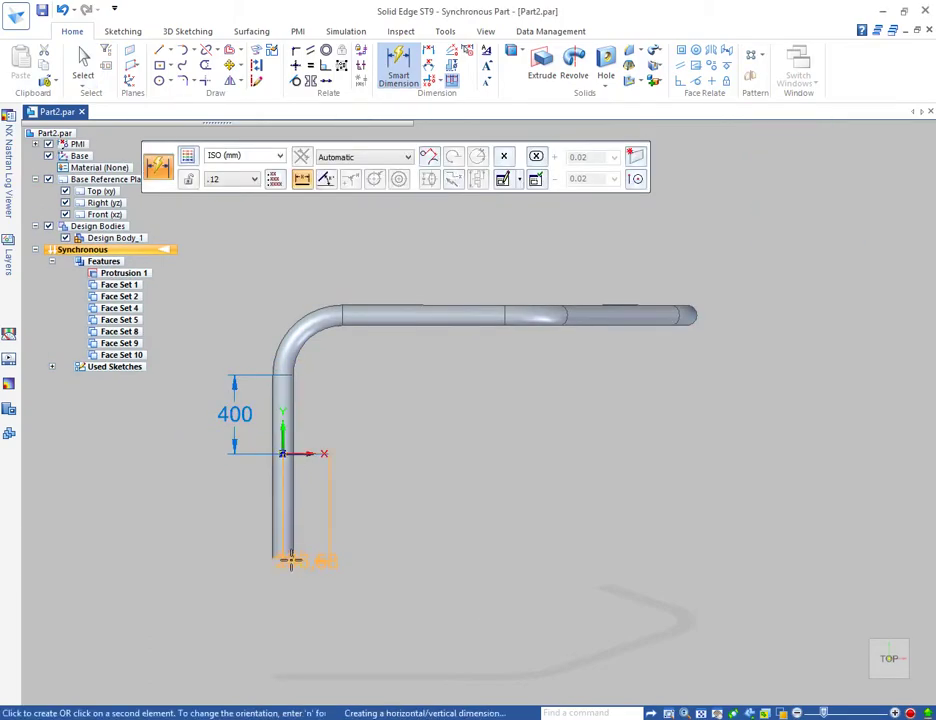
# Step: Dimension the straight leg's open end from the base origin, set it to 400 mm and hide the PMI dimensions
pyautogui.click(290, 560)
pyautogui.click(346, 533)
pyautogui.press('Return')
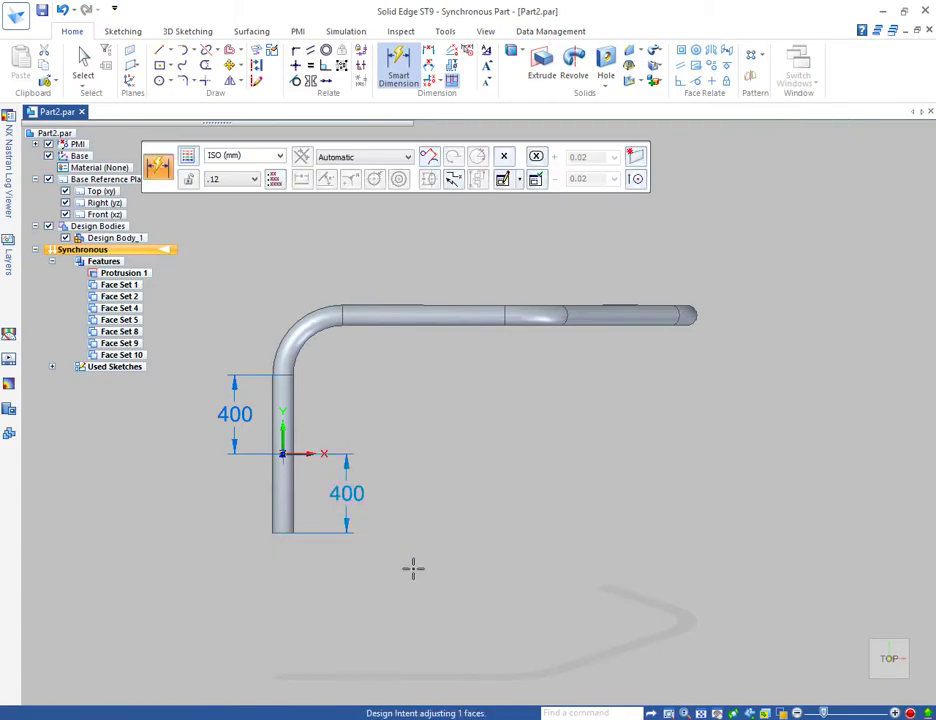
pyautogui.press('Escape')
pyautogui.click(863, 692)
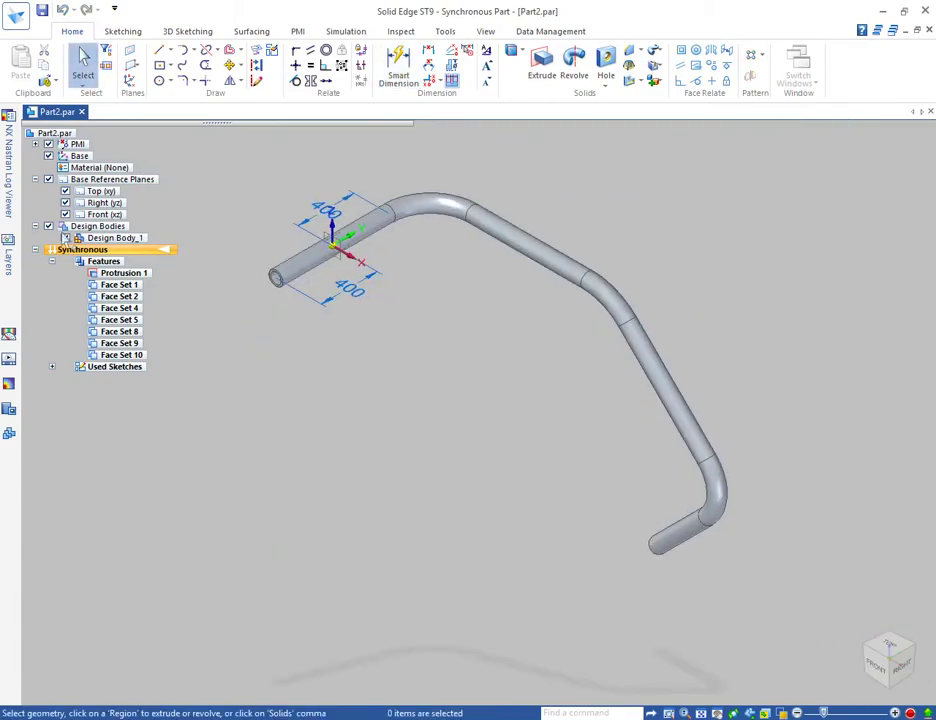
pyautogui.scroll(-2, 407, 405)
pyautogui.scroll(2, 427, 254)
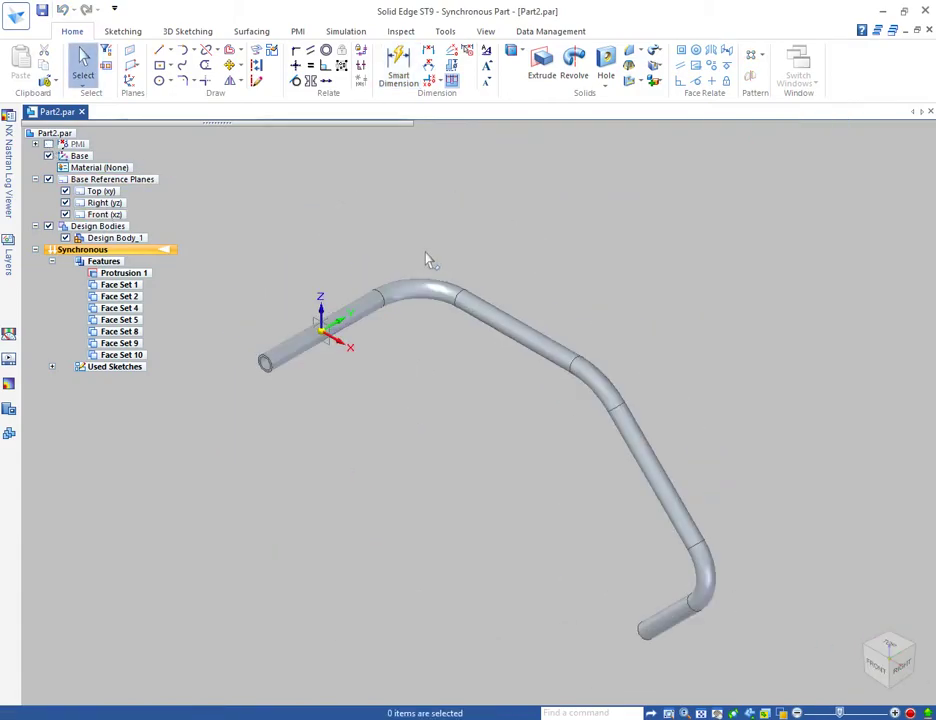
# Step: Select all pipe bends and legs beyond the straight leg and mirror them about the Front (xz) plane
pyautogui.scroll(-1, 352, 222)
pyautogui.moveTo(676, 629); pyautogui.dragTo(676, 630)
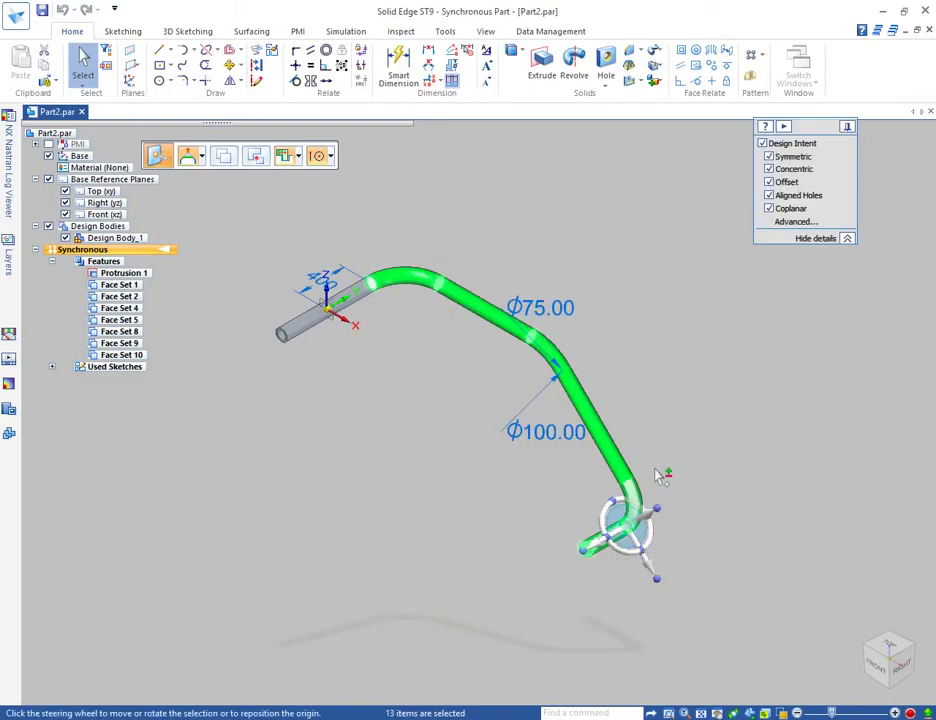
pyautogui.click(751, 77)
pyautogui.scroll(5, 329, 335)
pyautogui.click(342, 287)
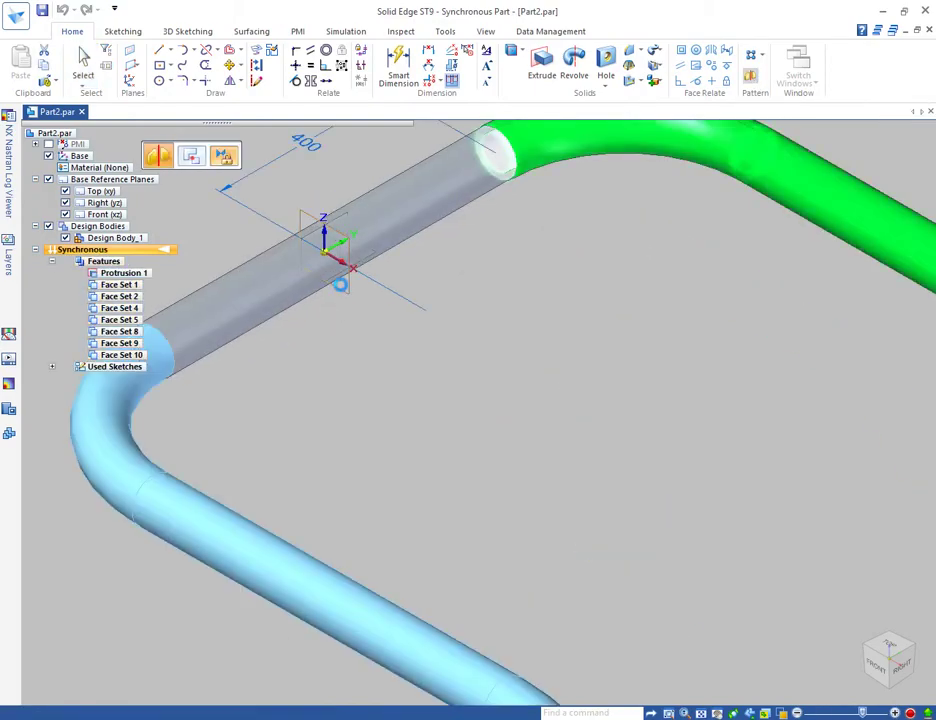
pyautogui.press('Escape')
# Step: Examine the mirrored pipe from the front and from angled views, down to its open lower ends
pyautogui.scroll(-4, 345, 398)
pyautogui.scroll(-4, 441, 420)
pyautogui.moveTo(441, 420); pyautogui.dragTo(765, 530, button='middle')
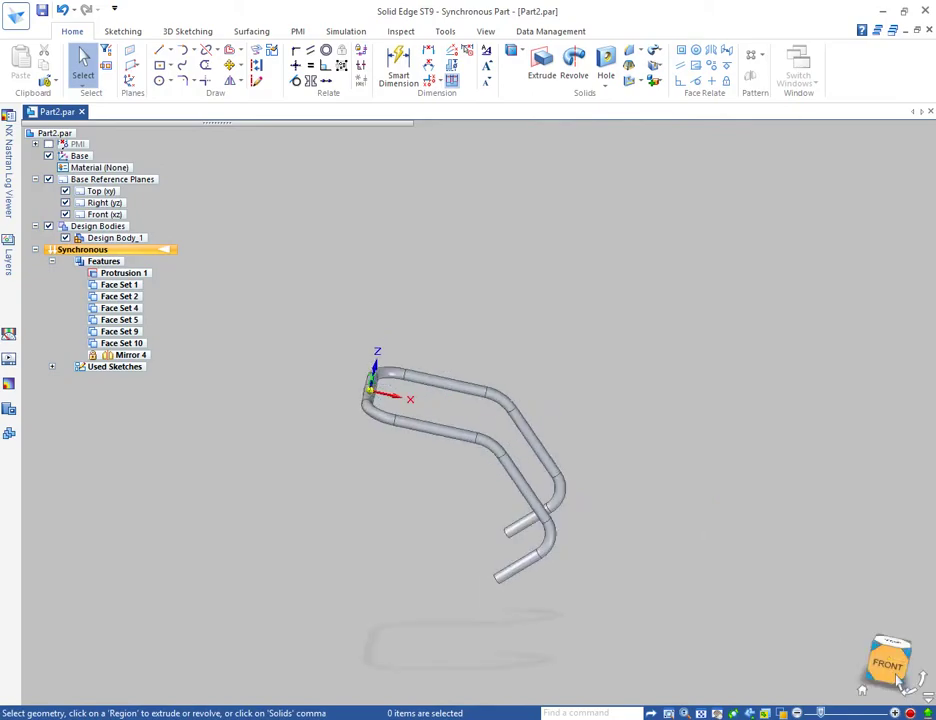
pyautogui.click(899, 679)
pyautogui.scroll(-3, 339, 466)
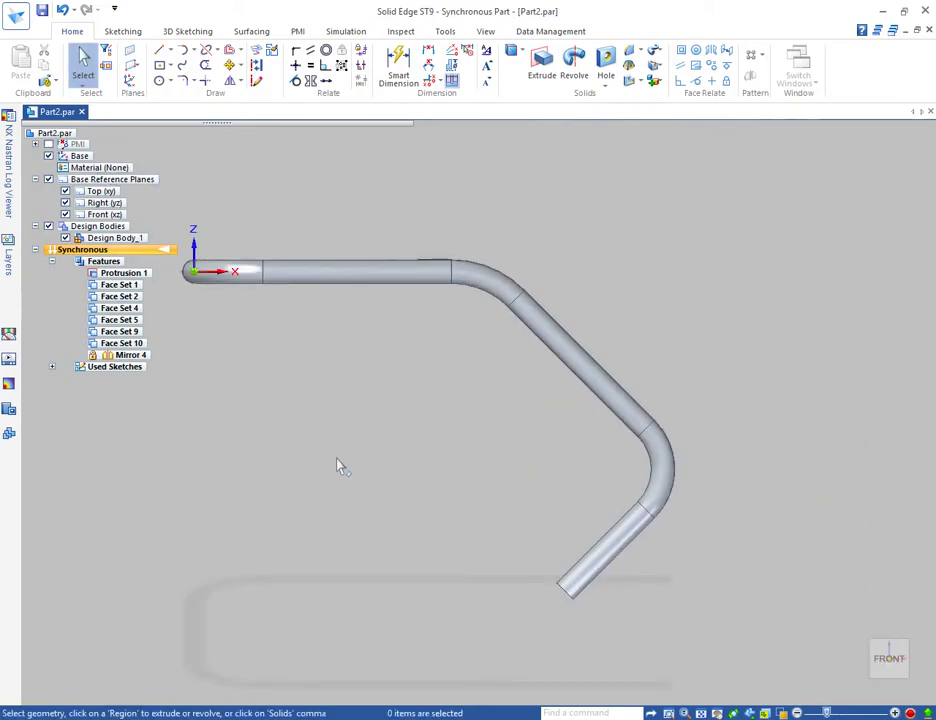
pyautogui.scroll(-2, 340, 466)
pyautogui.moveTo(265, 413); pyautogui.dragTo(250, 445, button='middle')
pyautogui.click(880, 667)
pyautogui.moveTo(554, 577); pyautogui.dragTo(594, 445, button='middle')
pyautogui.click(893, 669)
pyautogui.scroll(-2, 637, 604)
pyautogui.scroll(2, 592, 445)
pyautogui.scroll(-4, 573, 510)
pyautogui.scroll(5, 567, 561)
# Step: Select the annular end face of the lower leg and position the steering wheel at its edge, viewed from the front
pyautogui.click(611, 511)
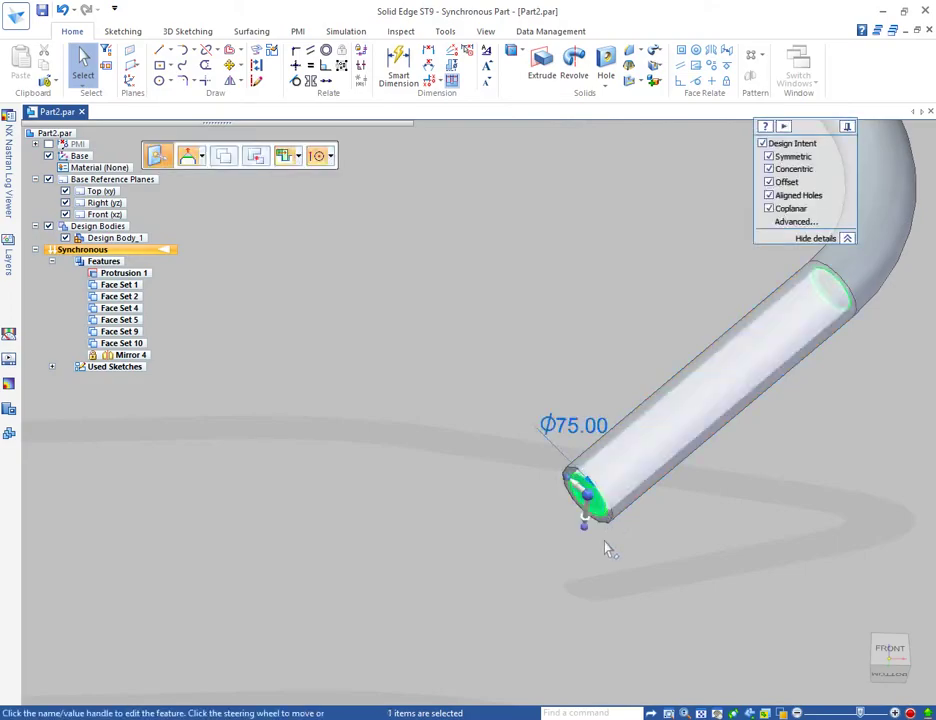
pyautogui.scroll(3, 605, 543)
pyautogui.press('Escape')
pyautogui.click(618, 494)
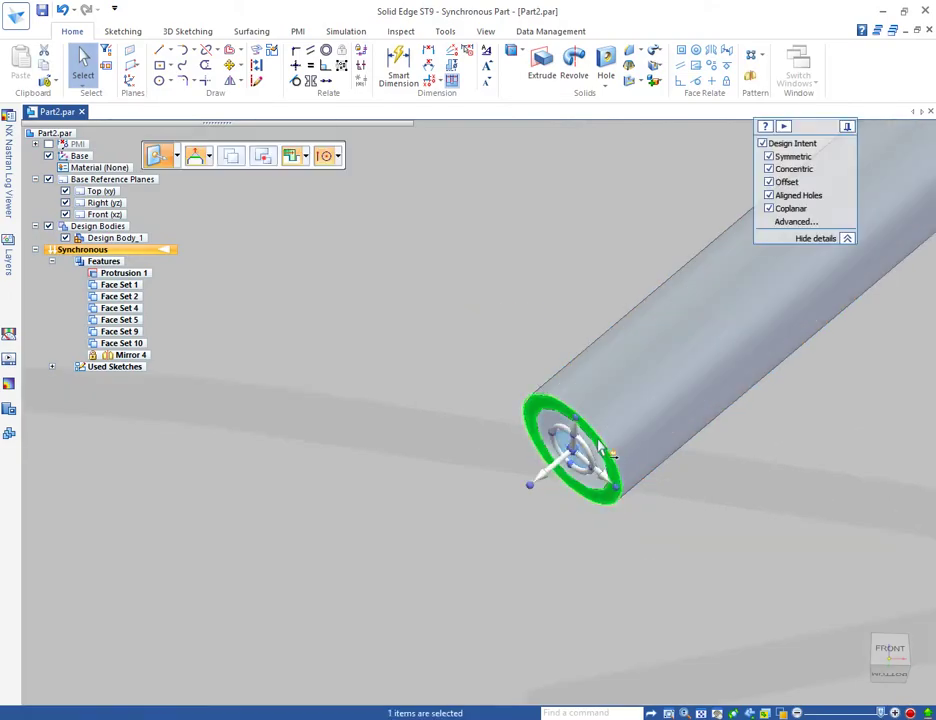
pyautogui.click(883, 656)
pyautogui.scroll(4, 664, 620)
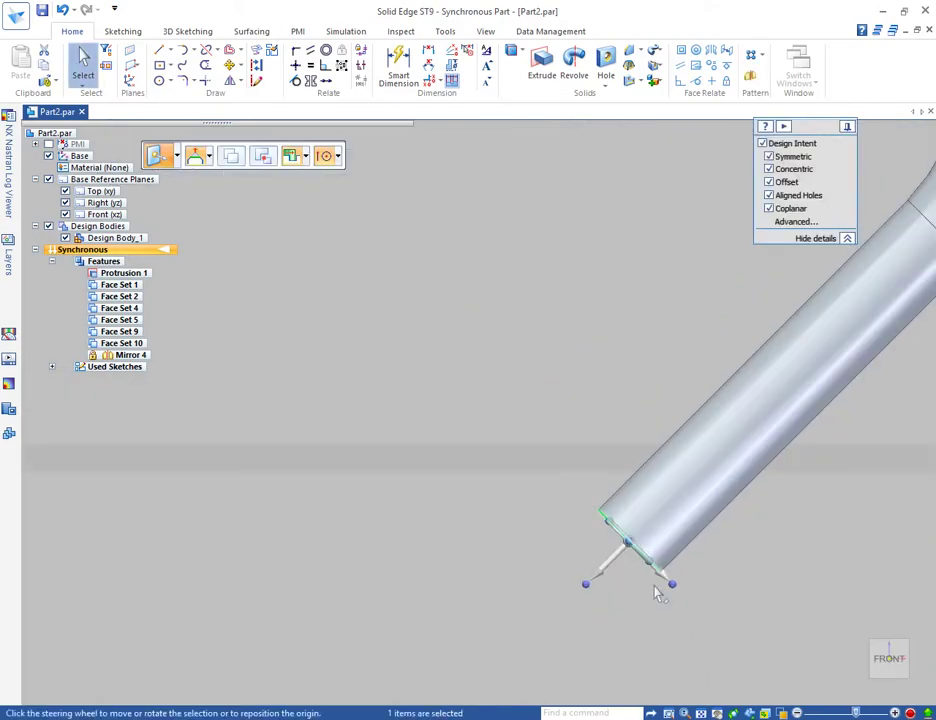
pyautogui.scroll(-2, 674, 634)
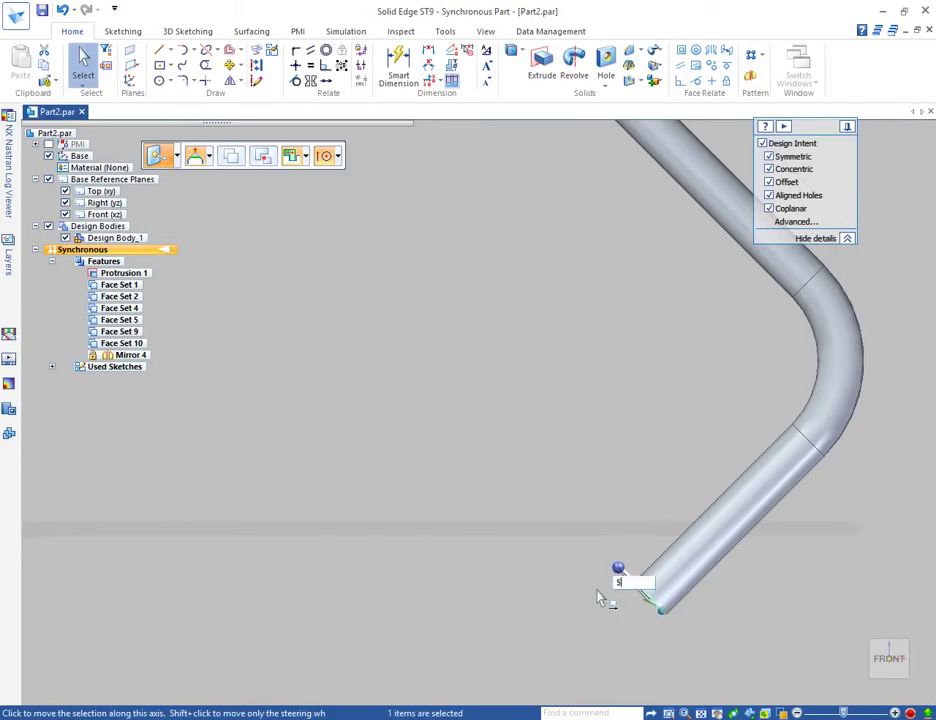
pyautogui.moveTo(628, 637); pyautogui.dragTo(619, 635, button='middle')
pyautogui.scroll(5, 694, 492)
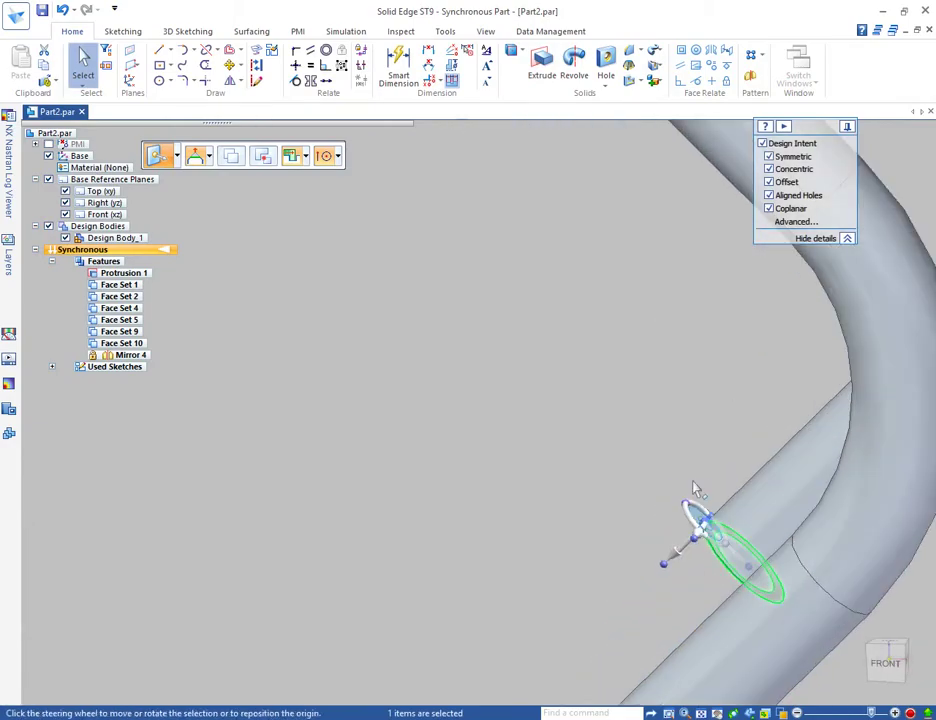
pyautogui.click(886, 660)
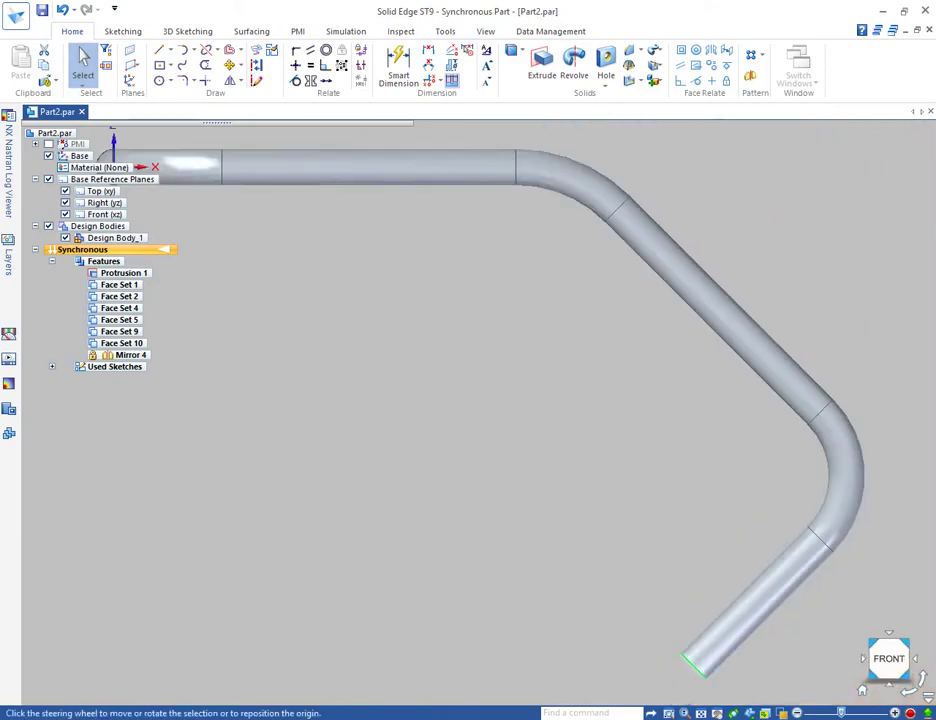
pyautogui.scroll(3, 690, 656)
pyautogui.scroll(-4, 660, 656)
pyautogui.scroll(1, 630, 623)
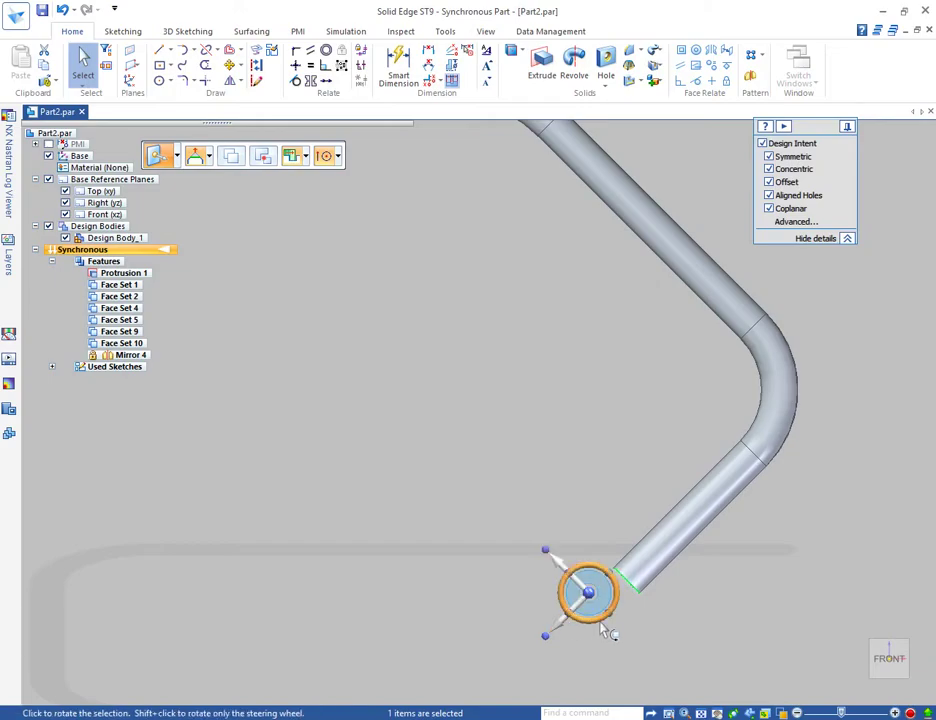
pyautogui.click(608, 632)
pyautogui.click(199, 157)
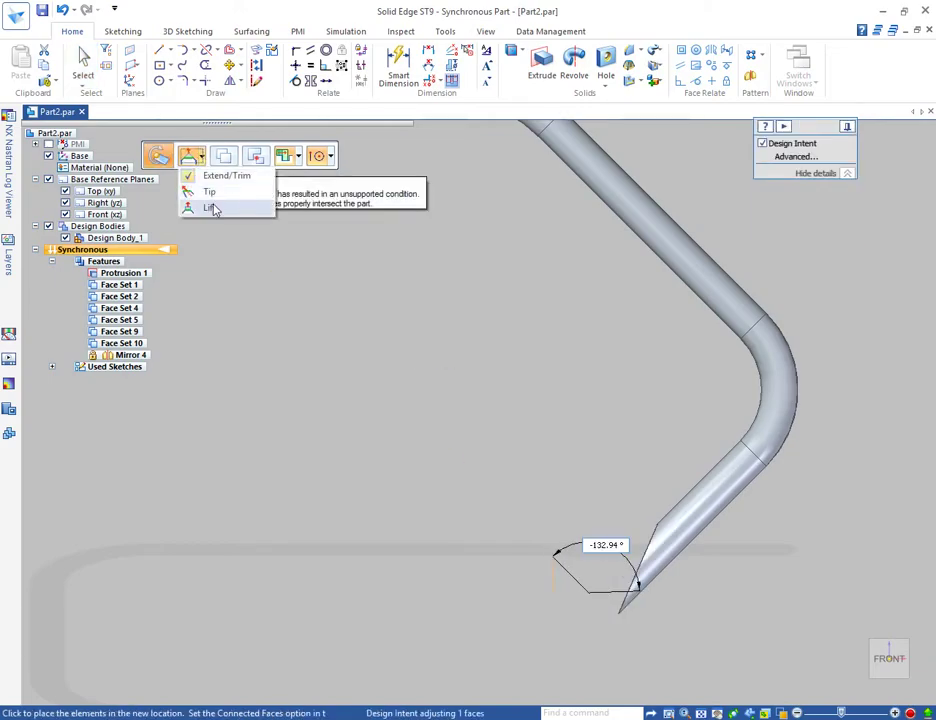
pyautogui.click(213, 208)
pyautogui.press('Escape')
# Step: Offset the steering wheel 200 mm from the pipe edge in line with the end face and rotate the face 90° using Lift
pyautogui.click(577, 585)
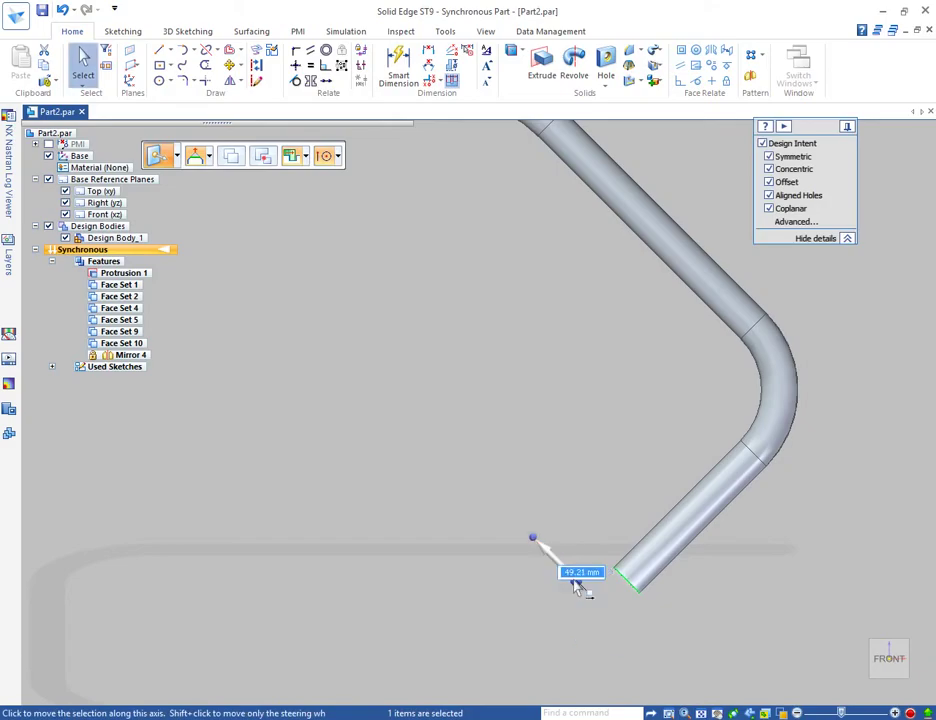
pyautogui.press('Escape')
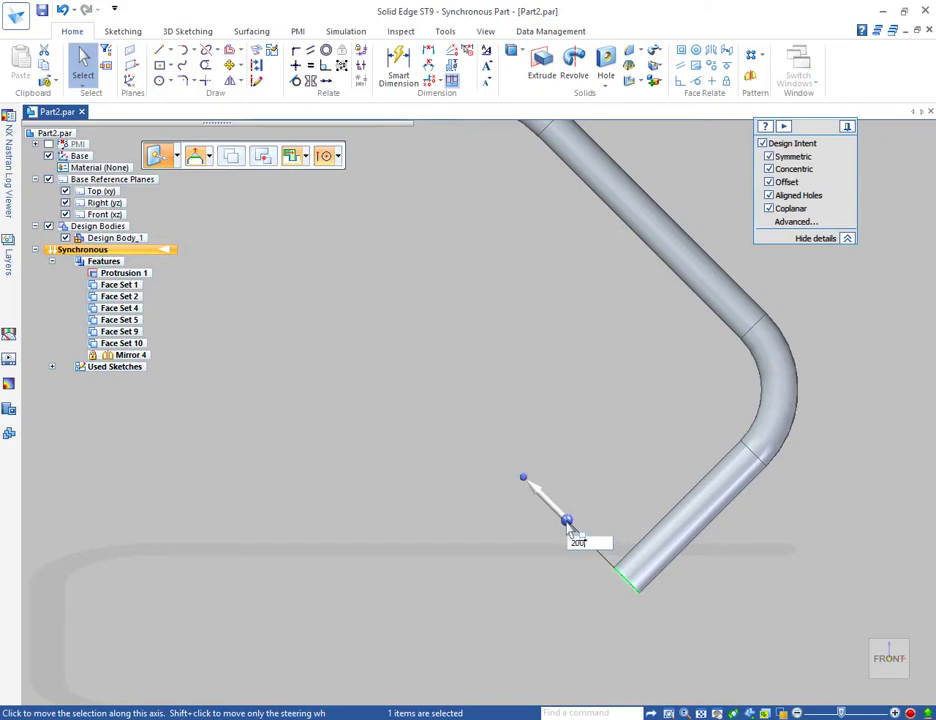
pyautogui.click(567, 527)
pyautogui.click(209, 157)
pyautogui.click(215, 193)
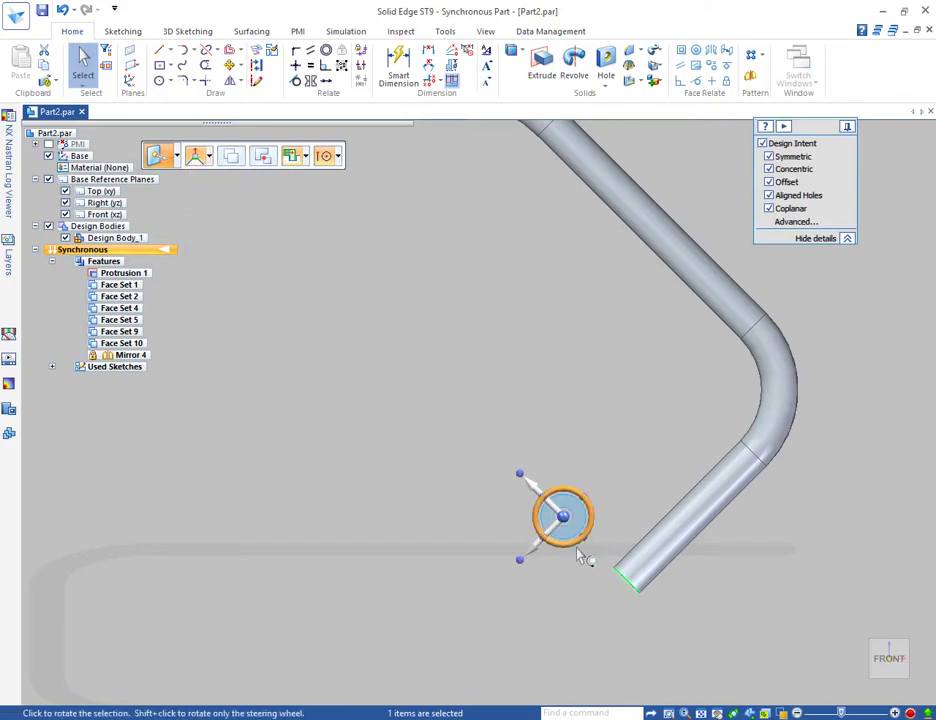
pyautogui.click(580, 546)
pyautogui.scroll(-5, 584, 576)
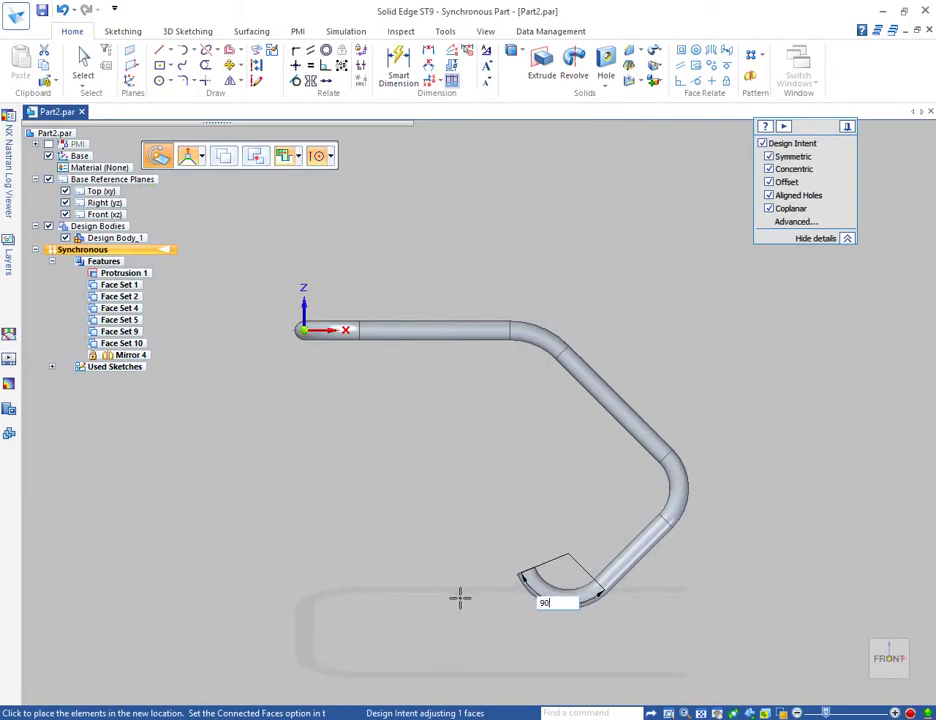
pyautogui.press('Return')
pyautogui.press('Escape')
# Step: Extend the open end face of the new bend straight along its axis up to the base origin using Lift
pyautogui.scroll(4, 485, 605)
pyautogui.moveTo(481, 497); pyautogui.dragTo(579, 604, button='middle')
pyautogui.scroll(6, 566, 612)
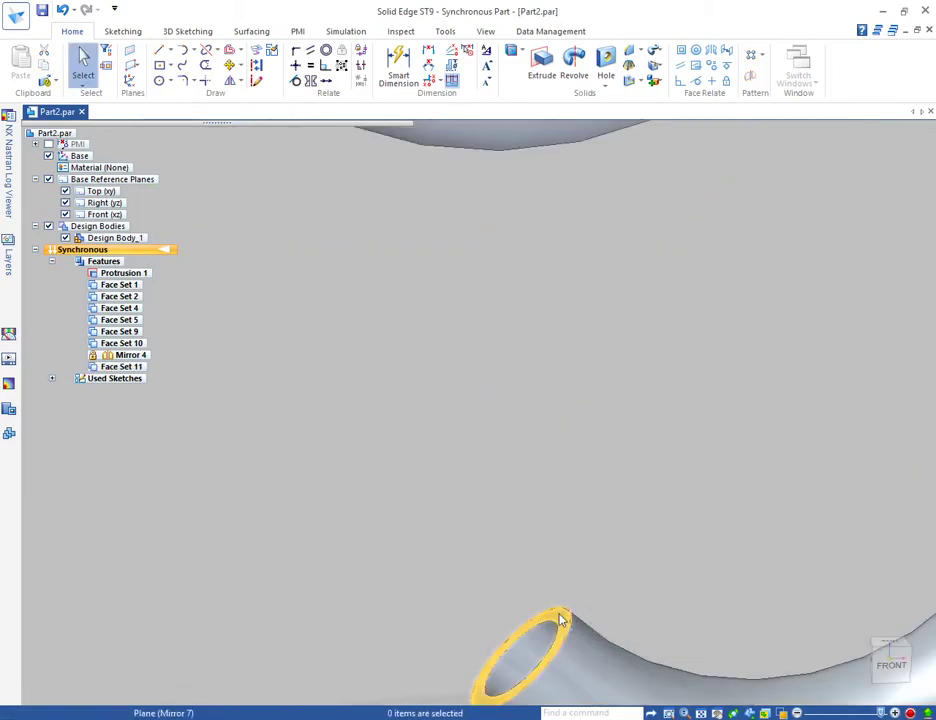
pyautogui.click(560, 619)
pyautogui.scroll(-4, 528, 590)
pyautogui.click(216, 208)
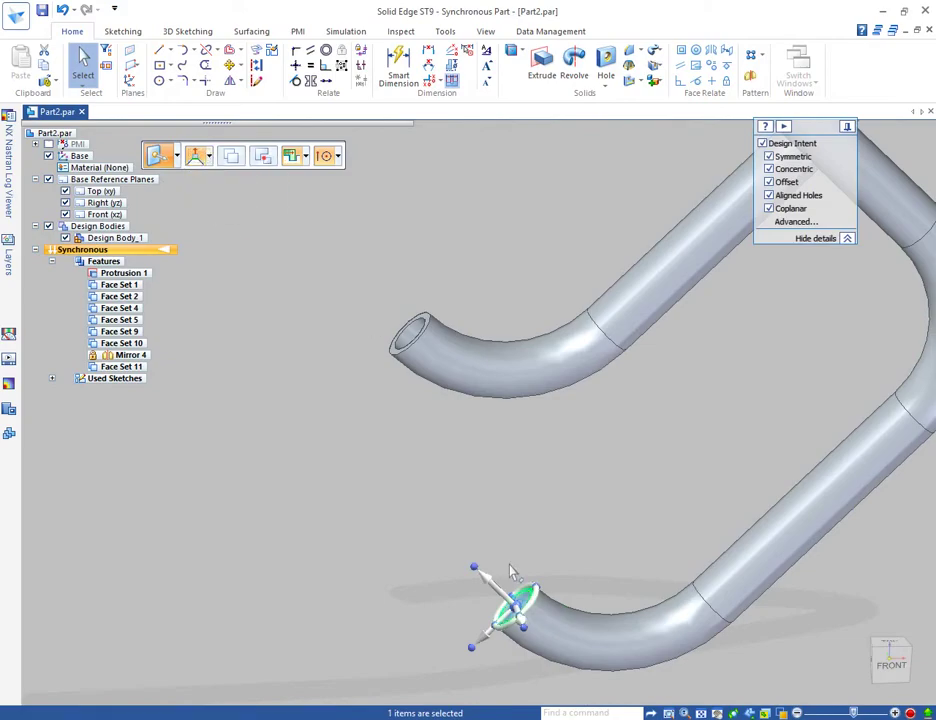
pyautogui.click(487, 578)
pyautogui.scroll(-3, 413, 561)
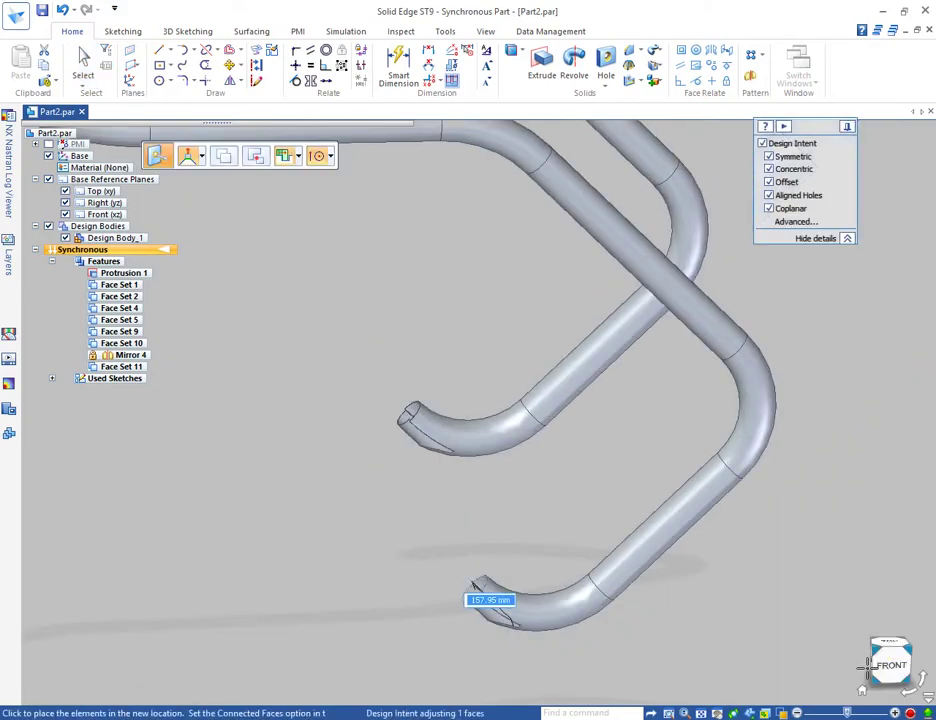
pyautogui.click(891, 665)
pyautogui.scroll(-2, 495, 534)
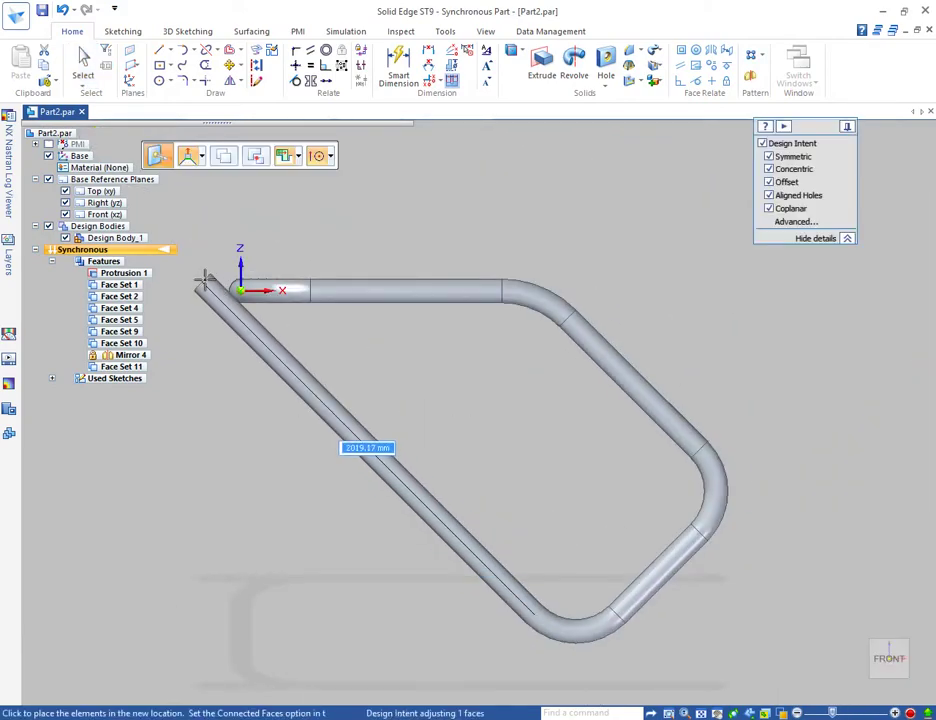
pyautogui.scroll(3, 205, 280)
pyautogui.moveTo(263, 297); pyautogui.dragTo(318, 338, button='middle')
pyautogui.scroll(-3, 318, 338)
pyautogui.click(891, 663)
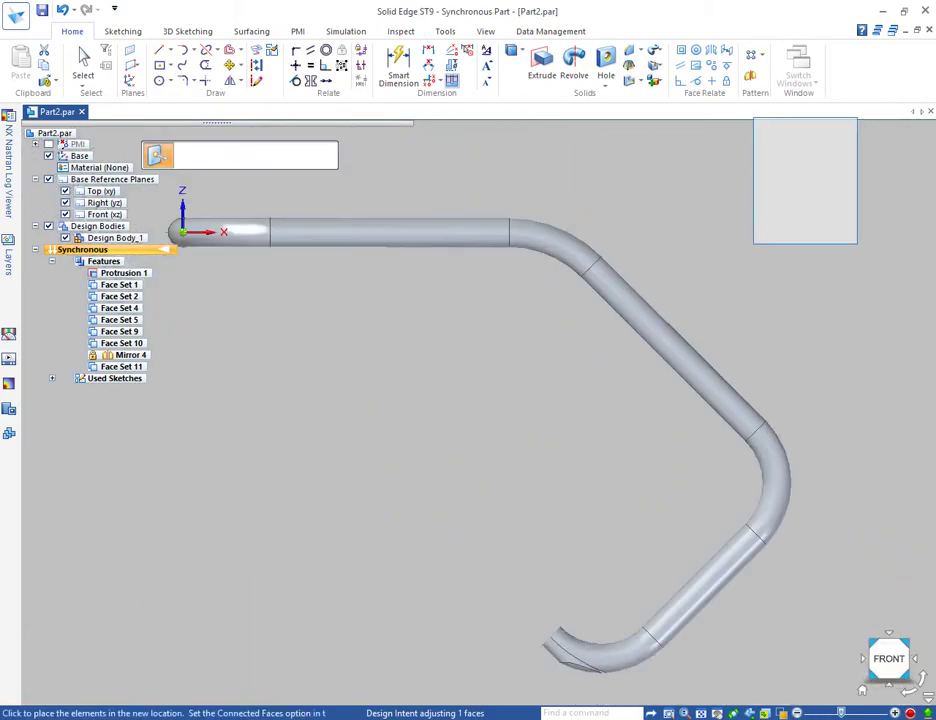
pyautogui.click(183, 233)
pyautogui.scroll(-4, 443, 430)
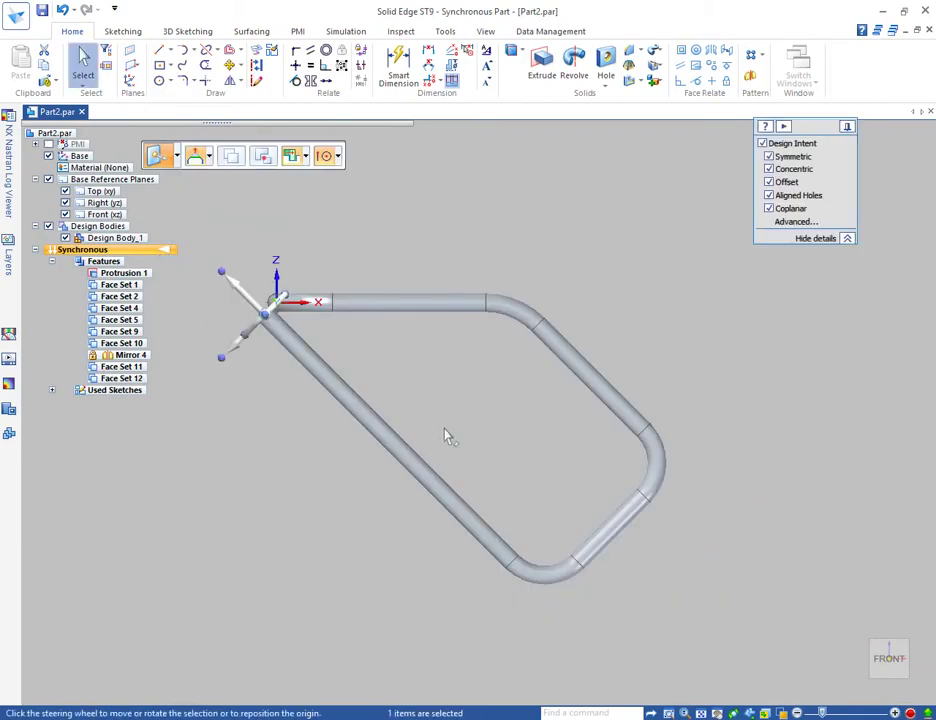
pyautogui.click(573, 545)
# Step: Select the side loop on the positive Y side, from the long return leg through the connected bends to the upper leg
pyautogui.moveTo(432, 462); pyautogui.dragTo(240, 445, button='middle')
pyautogui.click(884, 654)
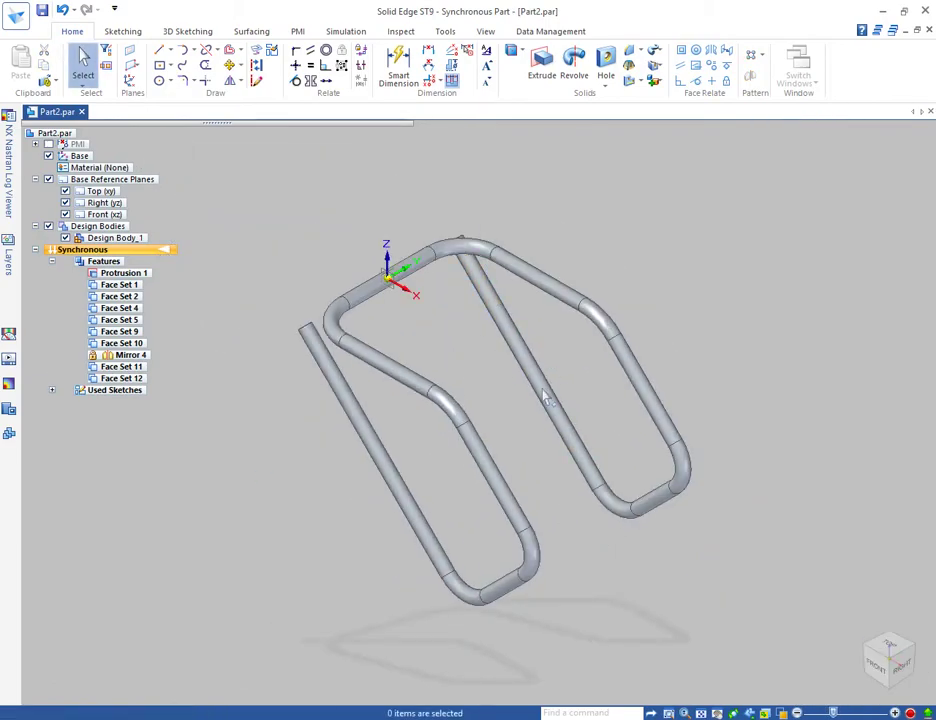
pyautogui.moveTo(543, 391); pyautogui.dragTo(318, 374, button='middle')
pyautogui.click(573, 507)
pyautogui.keyDown('ctrl'); pyautogui.click(515, 582); pyautogui.keyUp('ctrl')
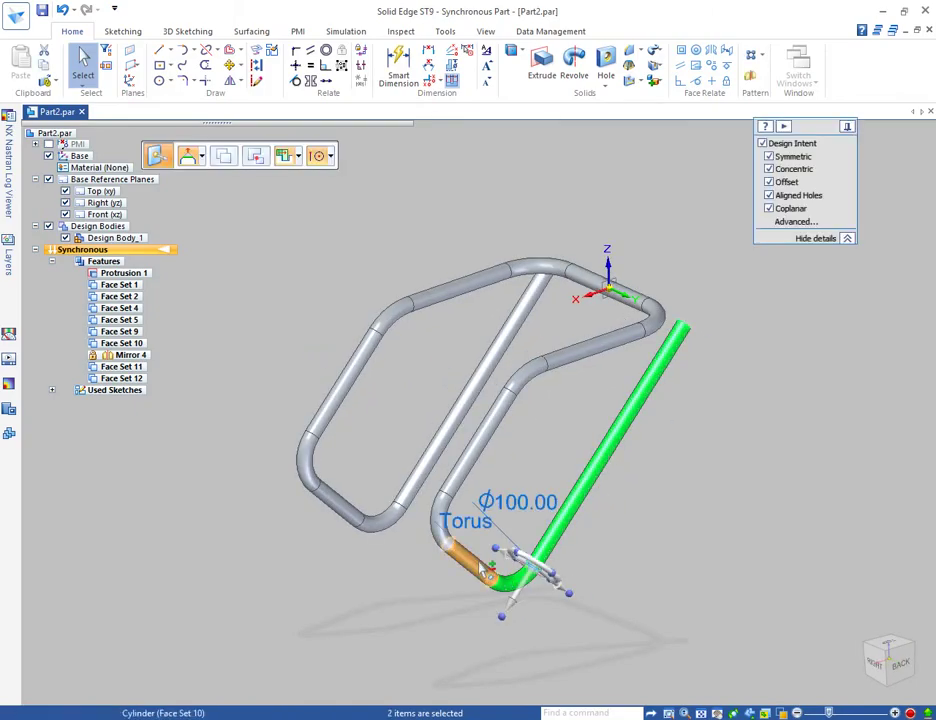
pyautogui.moveTo(443, 513); pyautogui.dragTo(665, 510, button='middle')
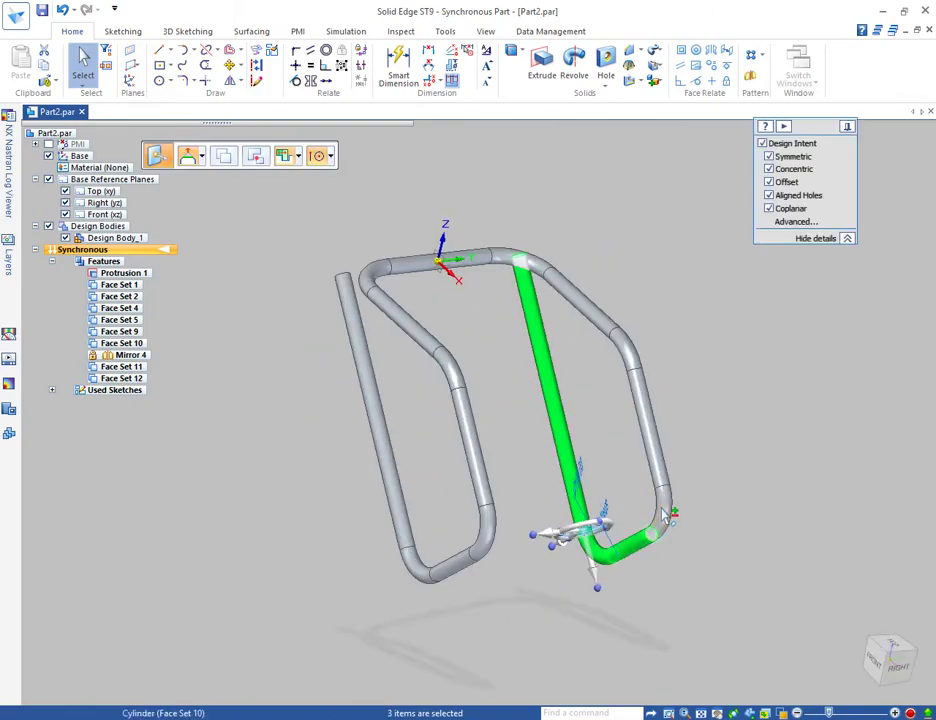
pyautogui.keyDown('ctrl'); pyautogui.click(664, 508); pyautogui.keyUp('ctrl')
pyautogui.keyDown('ctrl'); pyautogui.click(652, 435); pyautogui.keyUp('ctrl')
pyautogui.click(874, 667)
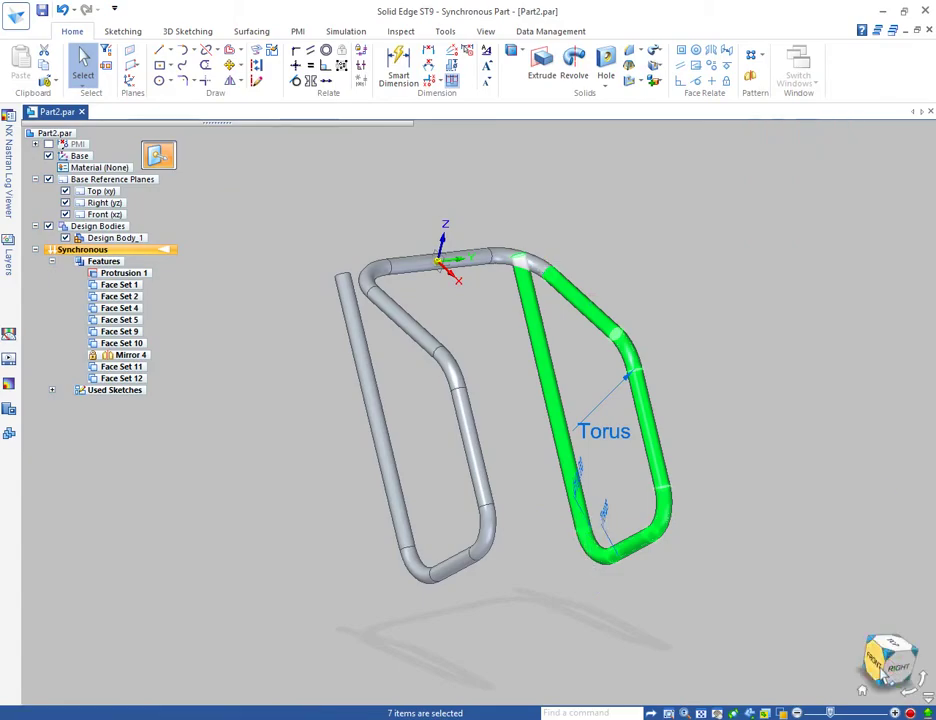
pyautogui.keyDown('shift'); pyautogui.moveTo(497, 472); pyautogui.dragTo(535, 481, button='middle'); pyautogui.keyUp('shift')
pyautogui.click(580, 586)
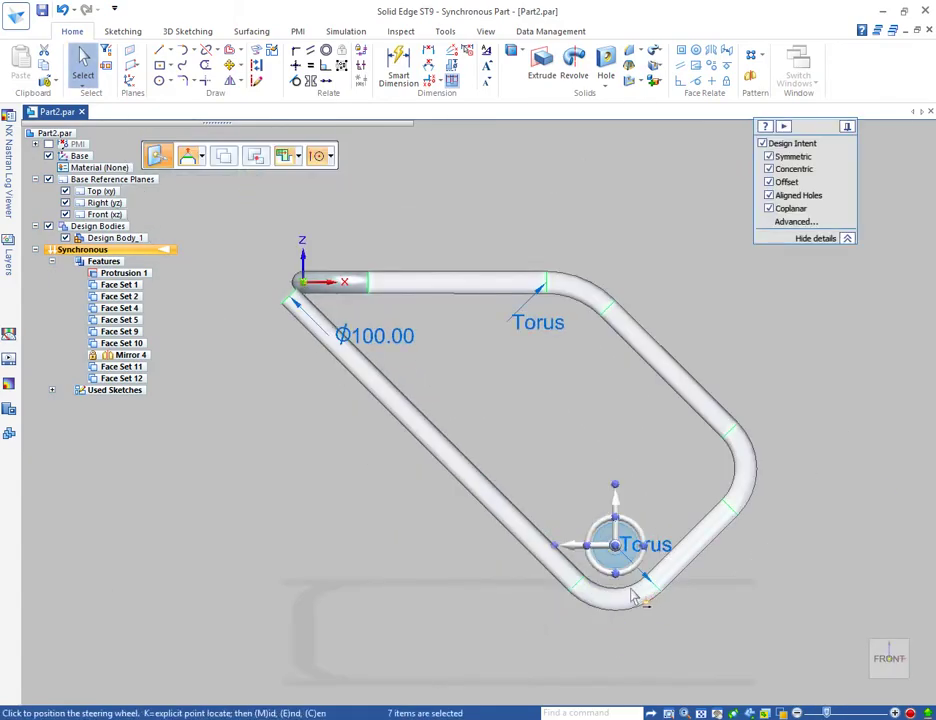
pyautogui.click(631, 590)
pyautogui.click(593, 528)
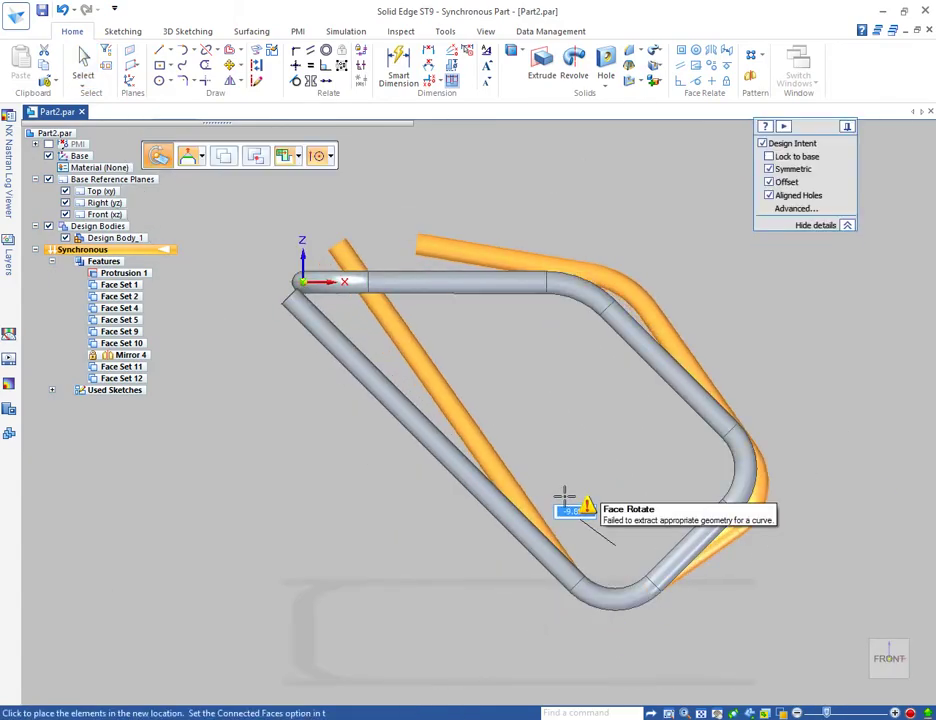
pyautogui.press('Escape')
pyautogui.press('Escape')
# Step: Rotate the long return leg on the negative Y side by -15° about the centre of its lower bend
pyautogui.scroll(-3, 504, 503)
pyautogui.moveTo(504, 503); pyautogui.dragTo(633, 656, button='middle')
pyautogui.click(862, 692)
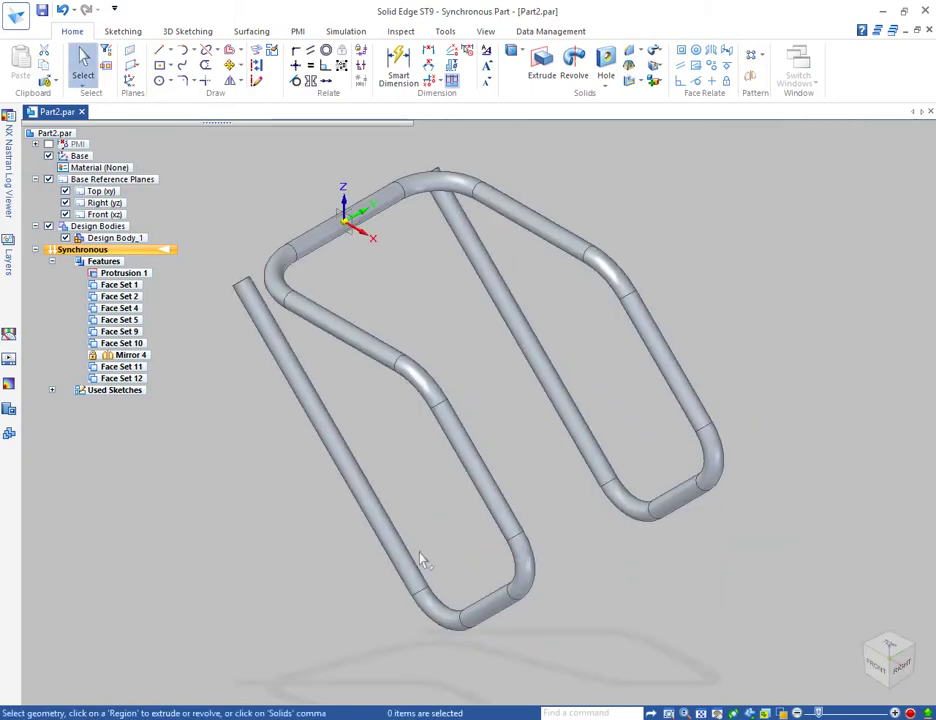
pyautogui.click(398, 543)
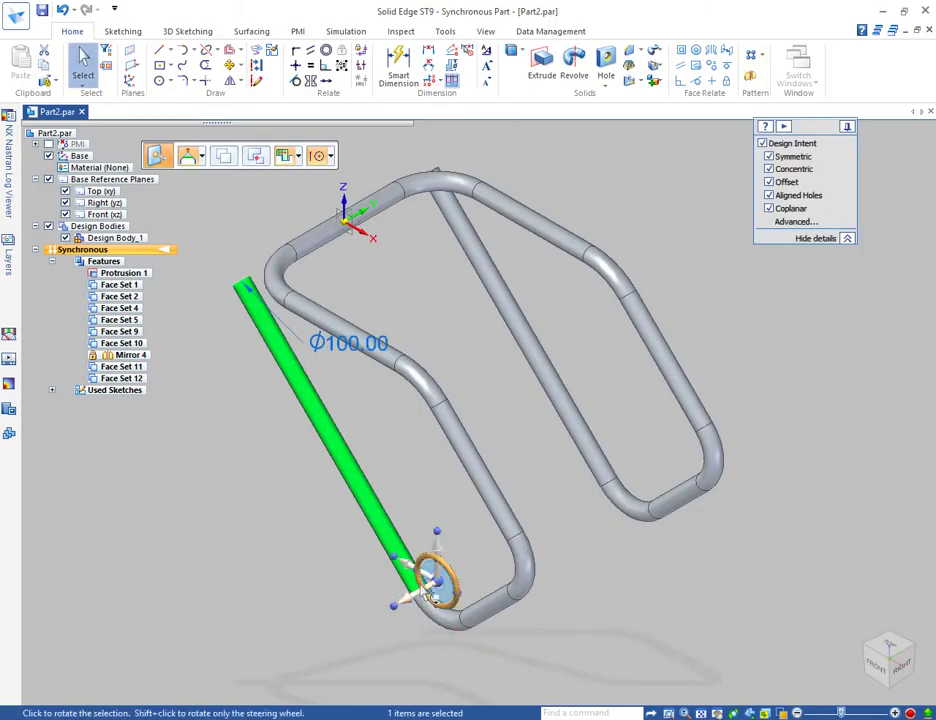
pyautogui.click(433, 590)
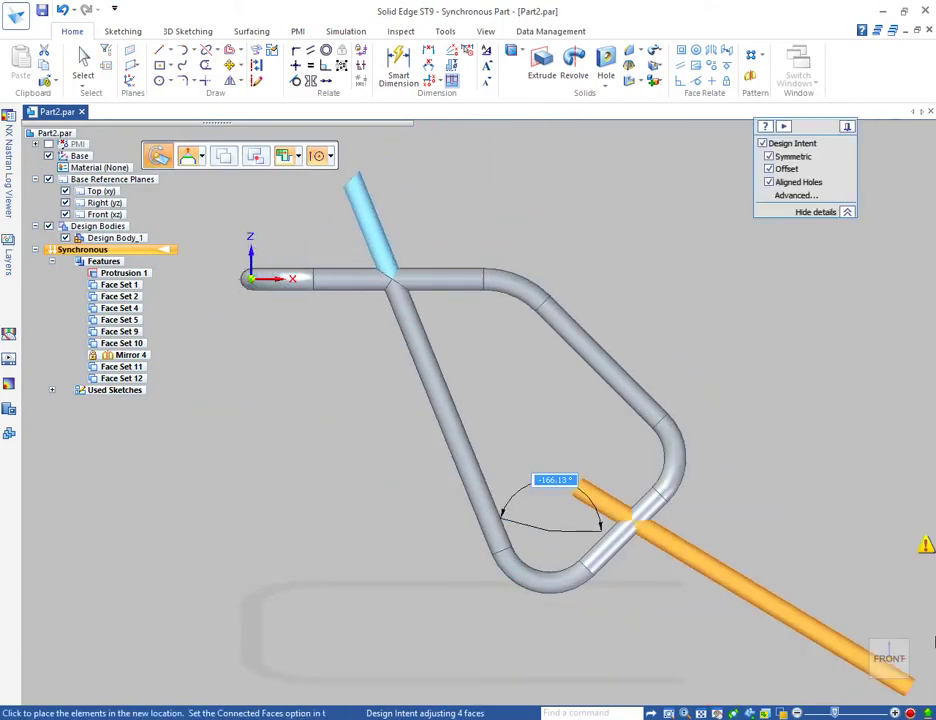
pyautogui.scroll(3, 247, 260)
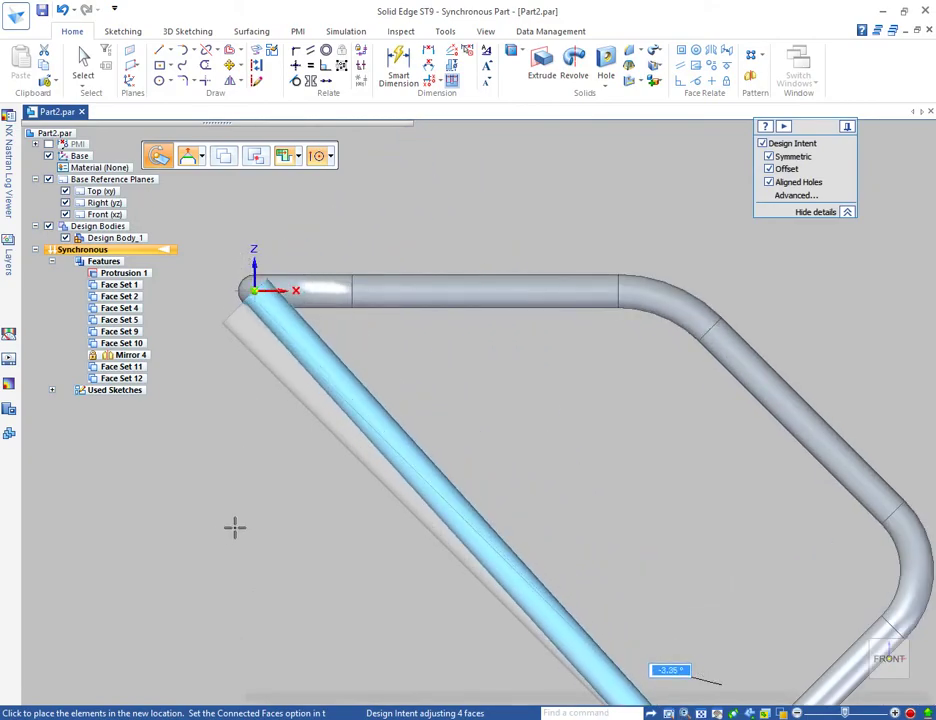
pyautogui.moveTo(235, 527); pyautogui.dragTo(472, 520, button='middle')
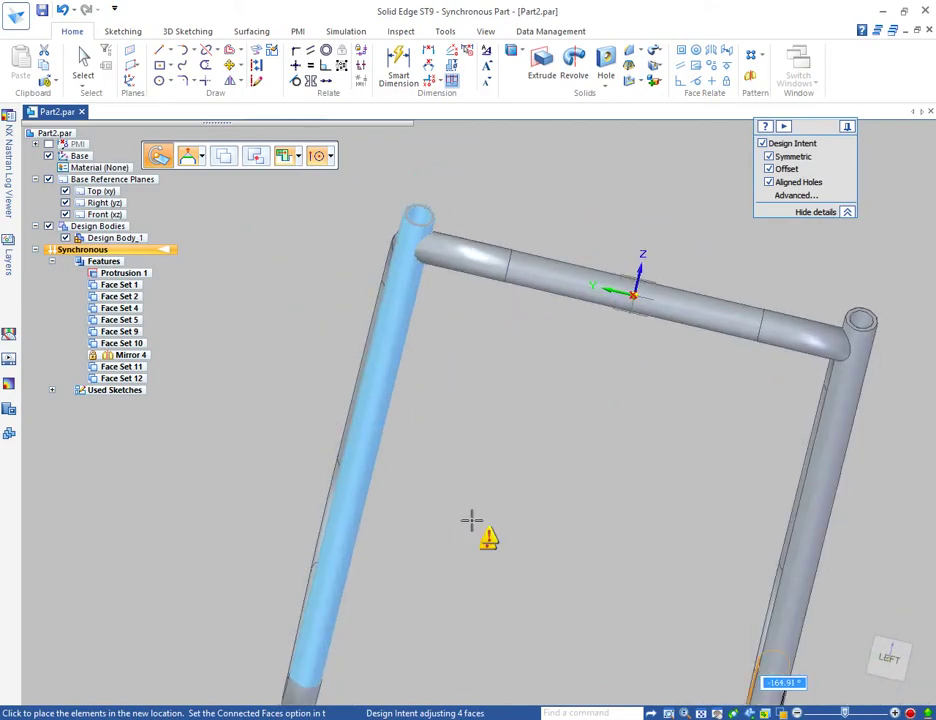
pyautogui.moveTo(494, 440); pyautogui.dragTo(259, 450, button='middle')
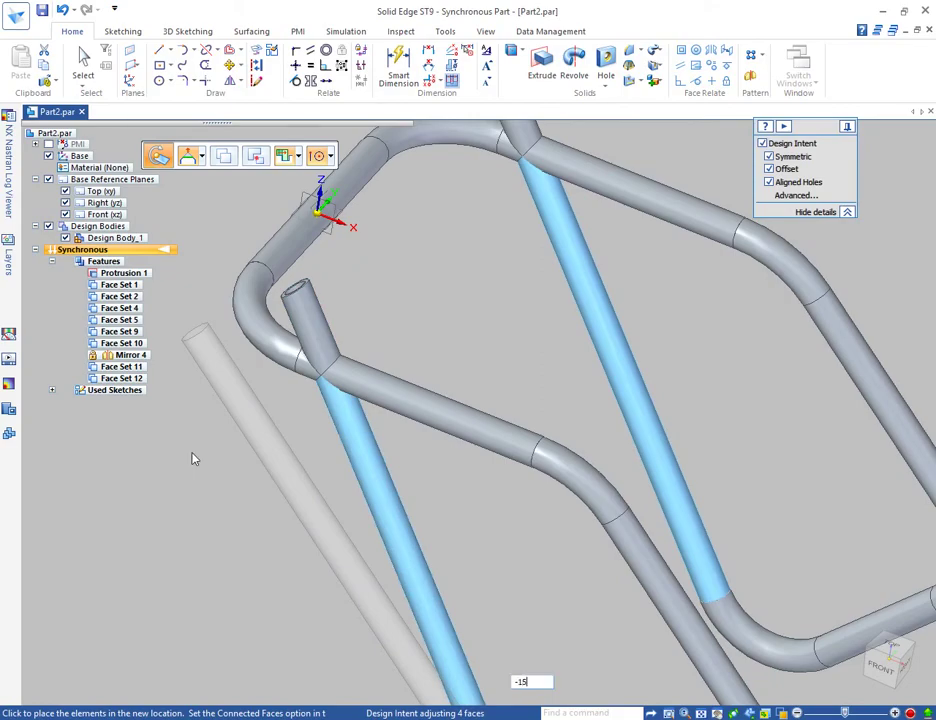
pyautogui.press('Return')
pyautogui.scroll(-5, 209, 456)
pyautogui.press('Escape')
# Step: Move the open end face of the negative Y return leg down along the leg's axis to trim the stub above the upper pipe
pyautogui.moveTo(522, 391); pyautogui.dragTo(505, 345, button='middle')
pyautogui.scroll(5, 290, 381)
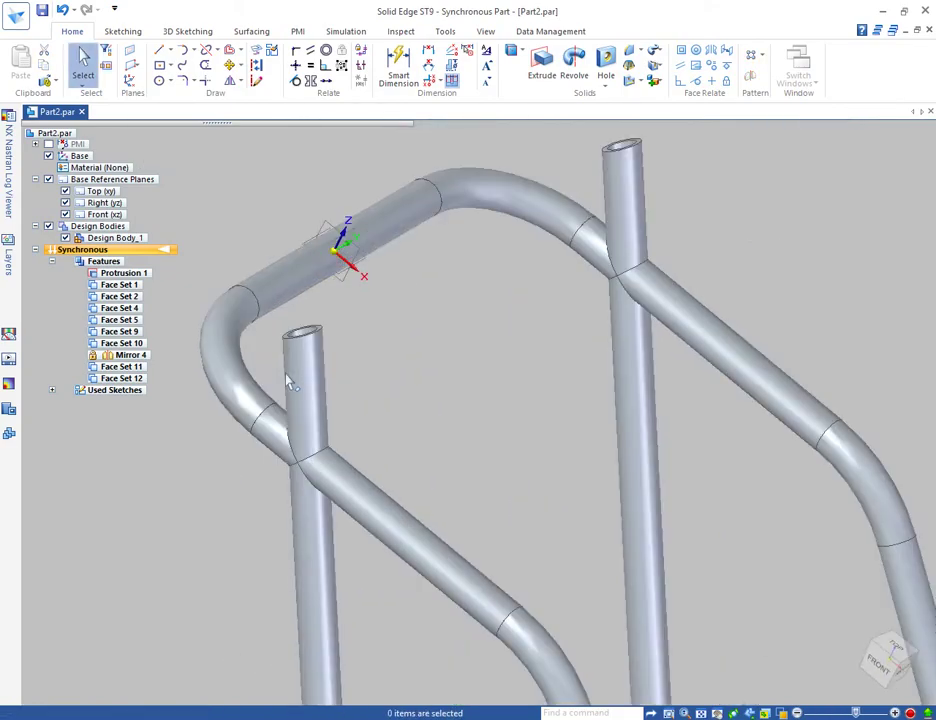
pyautogui.scroll(2, 302, 350)
pyautogui.scroll(3, 325, 311)
pyautogui.click(325, 307)
pyautogui.scroll(-3, 325, 307)
pyautogui.click(325, 306)
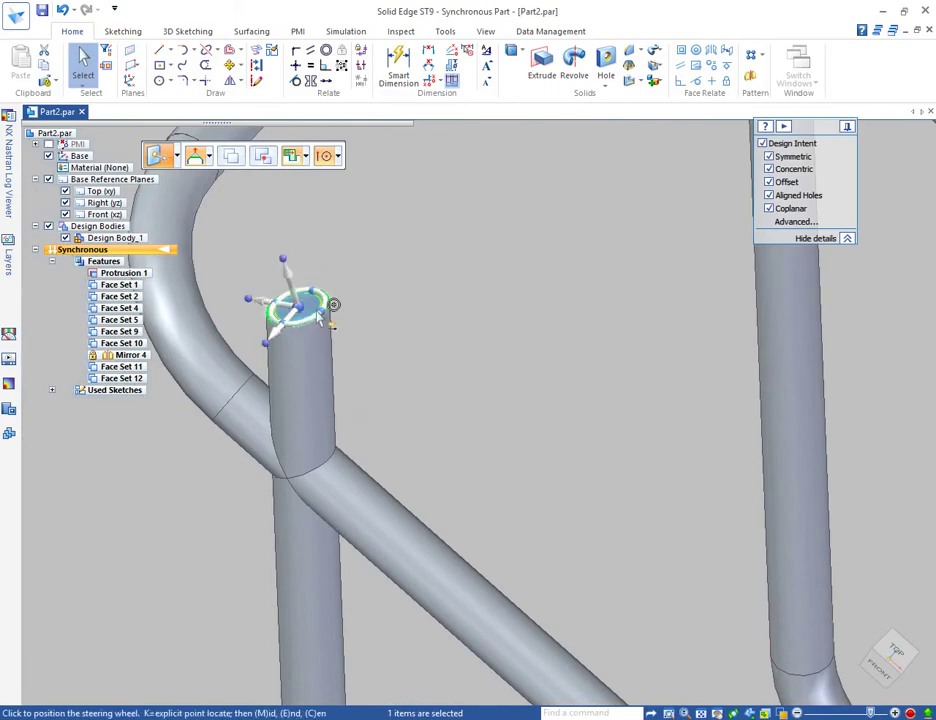
pyautogui.moveTo(284, 260); pyautogui.dragTo(425, 300, button='middle')
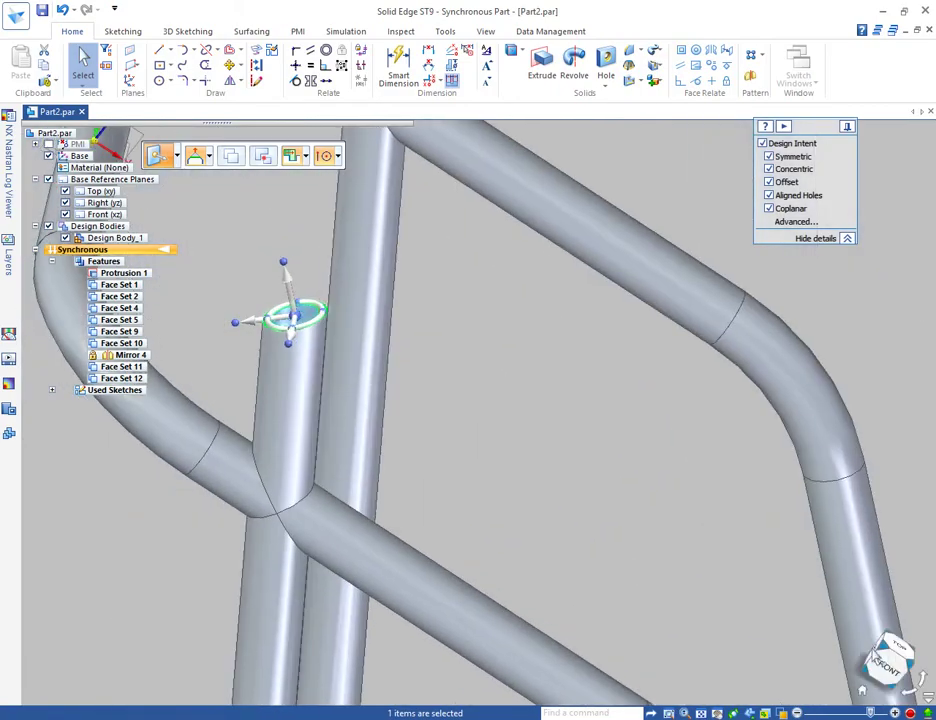
pyautogui.click(890, 661)
pyautogui.scroll(5, 283, 203)
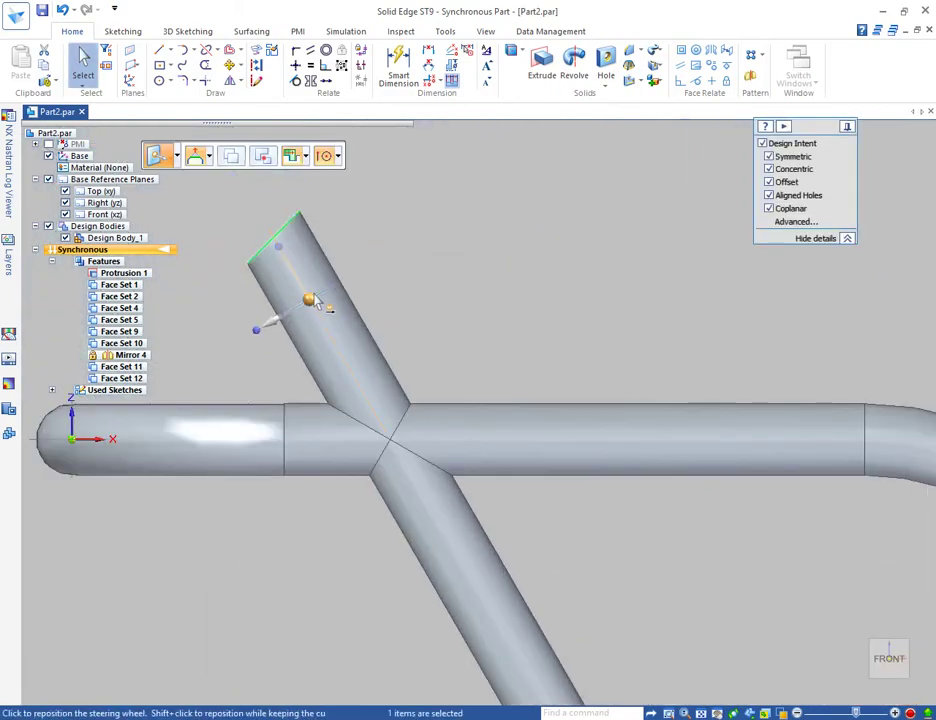
pyautogui.click(293, 270)
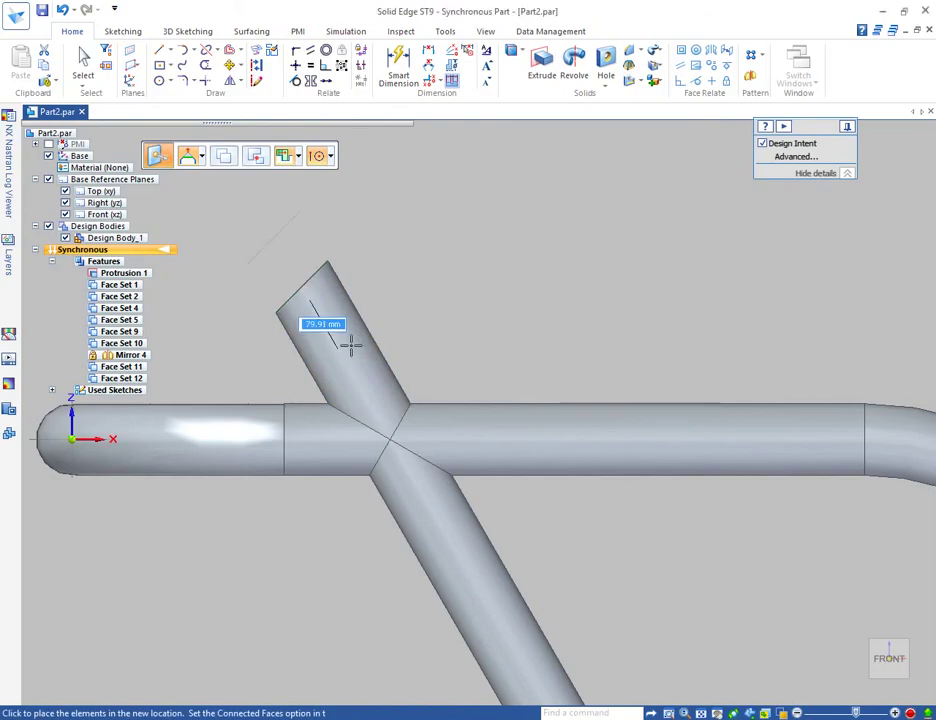
pyautogui.click(464, 535)
pyautogui.press('Escape')
# Step: Examine the joints between the return legs and the upper pipes on both sides of the frame from several angles
pyautogui.scroll(-4, 399, 311)
pyautogui.moveTo(399, 311); pyautogui.dragTo(318, 372, button='middle')
pyautogui.scroll(3, 441, 312)
pyautogui.moveTo(440, 315)
pyautogui.mouseDown(button='middle')
pyautogui.moveTo(338, 505)
pyautogui.moveTo(424, 316)
pyautogui.mouseUp(button='middle')
pyautogui.scroll(-4, 424, 316)
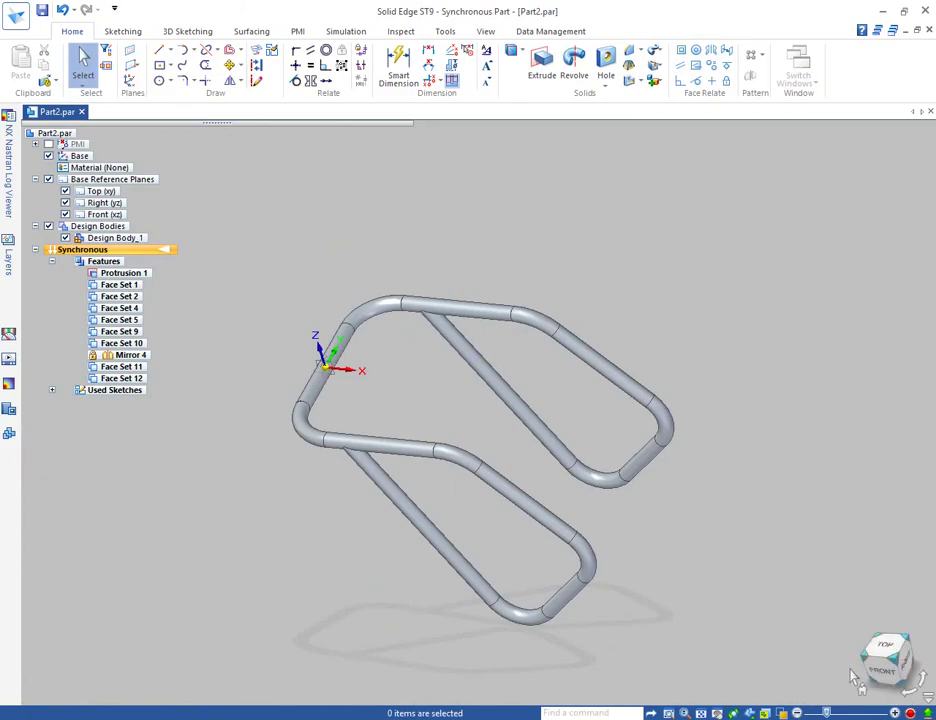
pyautogui.click(881, 673)
pyautogui.scroll(2, 379, 252)
pyautogui.moveTo(378, 252)
pyautogui.mouseDown(button='middle')
pyautogui.moveTo(376, 186)
pyautogui.moveTo(368, 266)
pyautogui.mouseUp(button='middle')
pyautogui.scroll(-2, 368, 266)
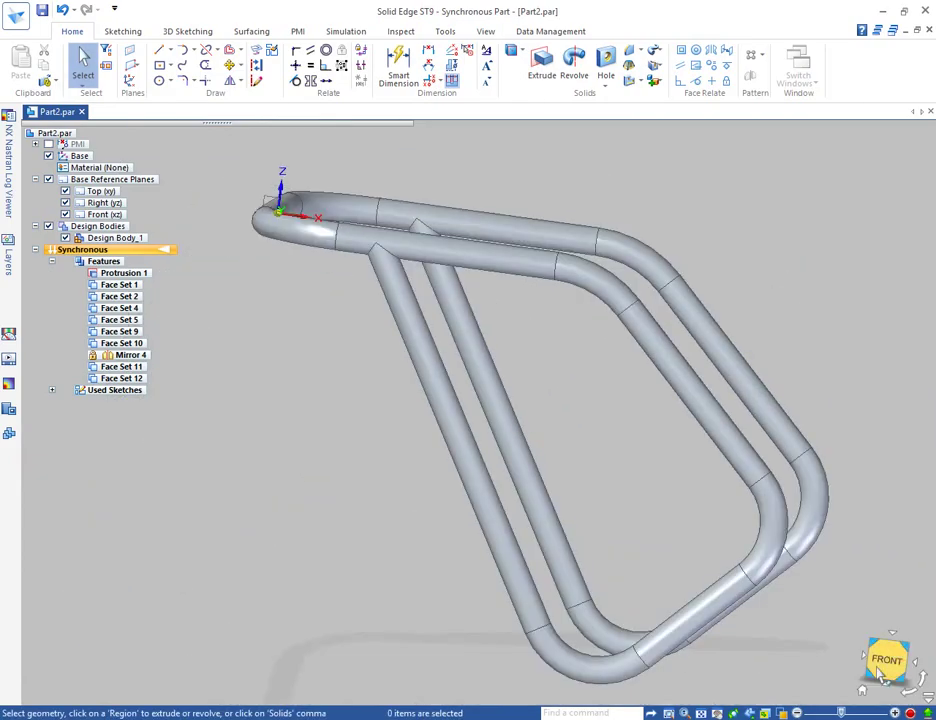